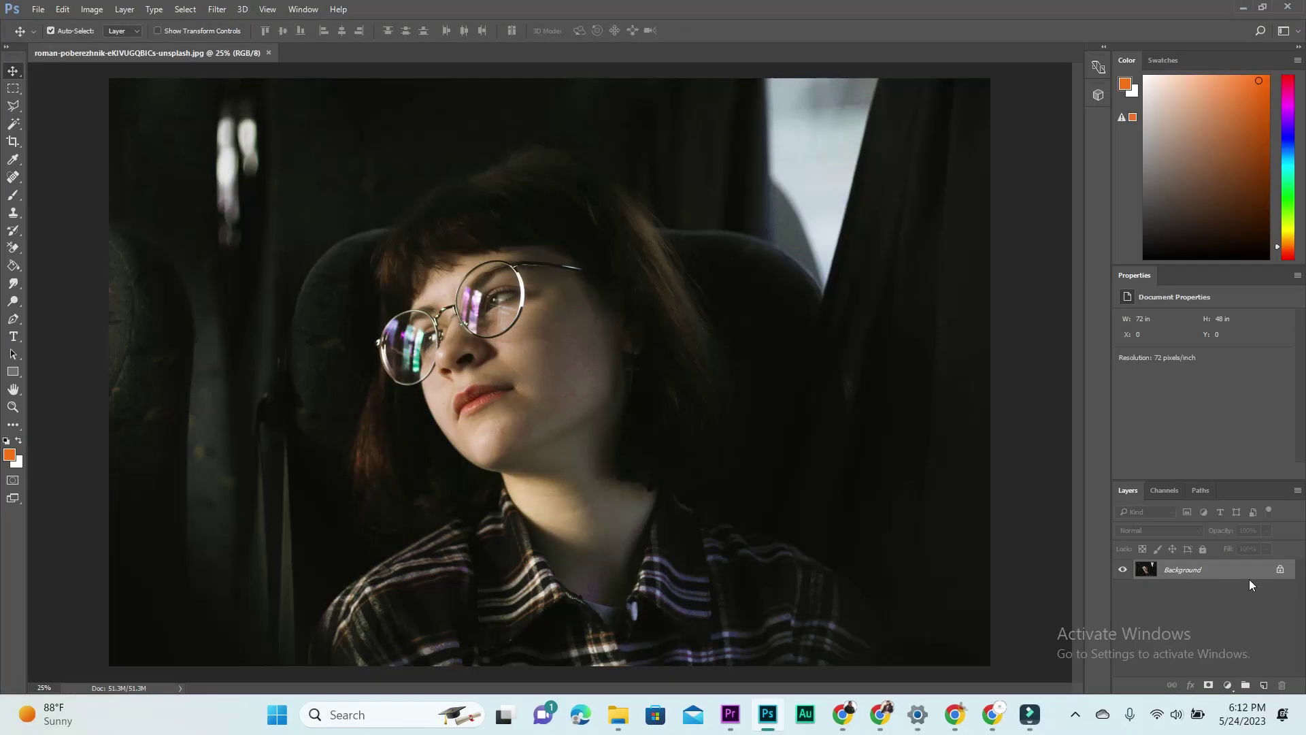
Step: Unlock the Background layer so it becomes the editable Layer 0
{"action": "left_click", "coordinate": [1280, 572]}
{"action": "left_click", "coordinate": [1124, 570]}
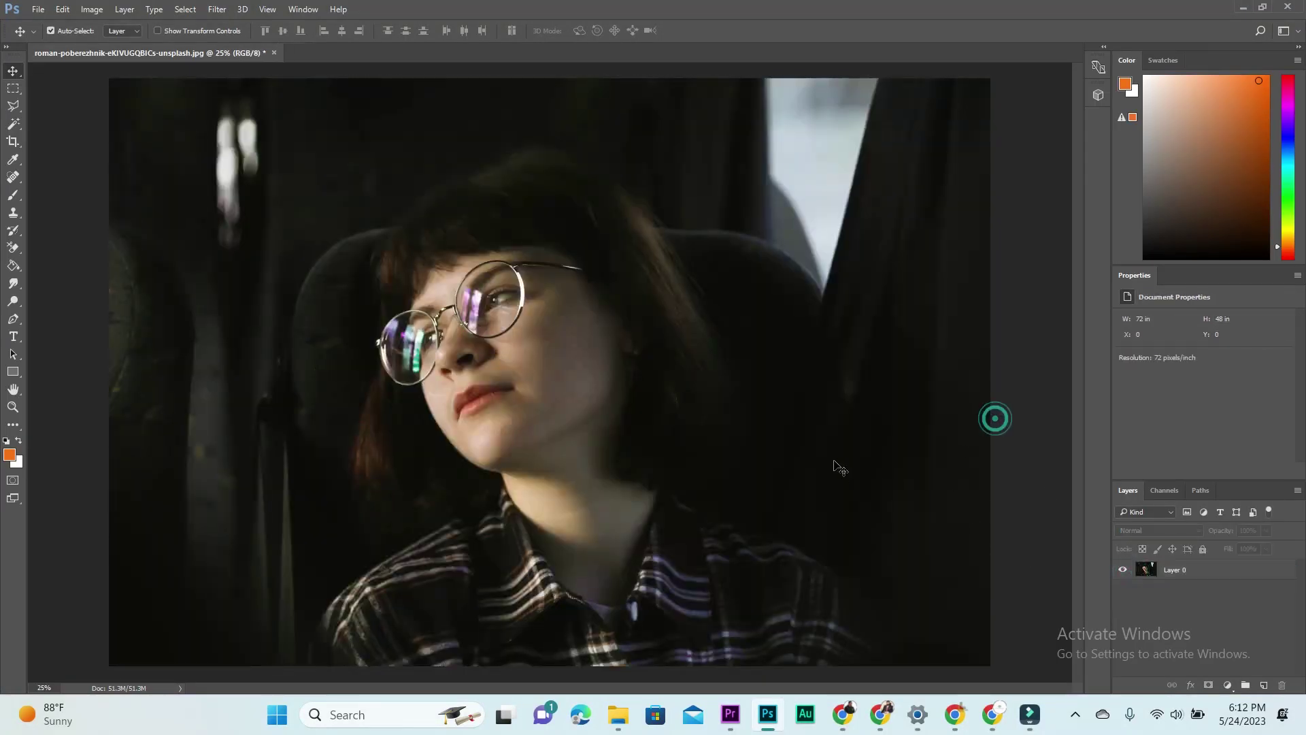
Step: Duplicate Layer 0 into Layer 0 copy in the same document
{"action": "right_click", "coordinate": [1214, 570]}
{"action": "left_click", "coordinate": [1223, 570]}
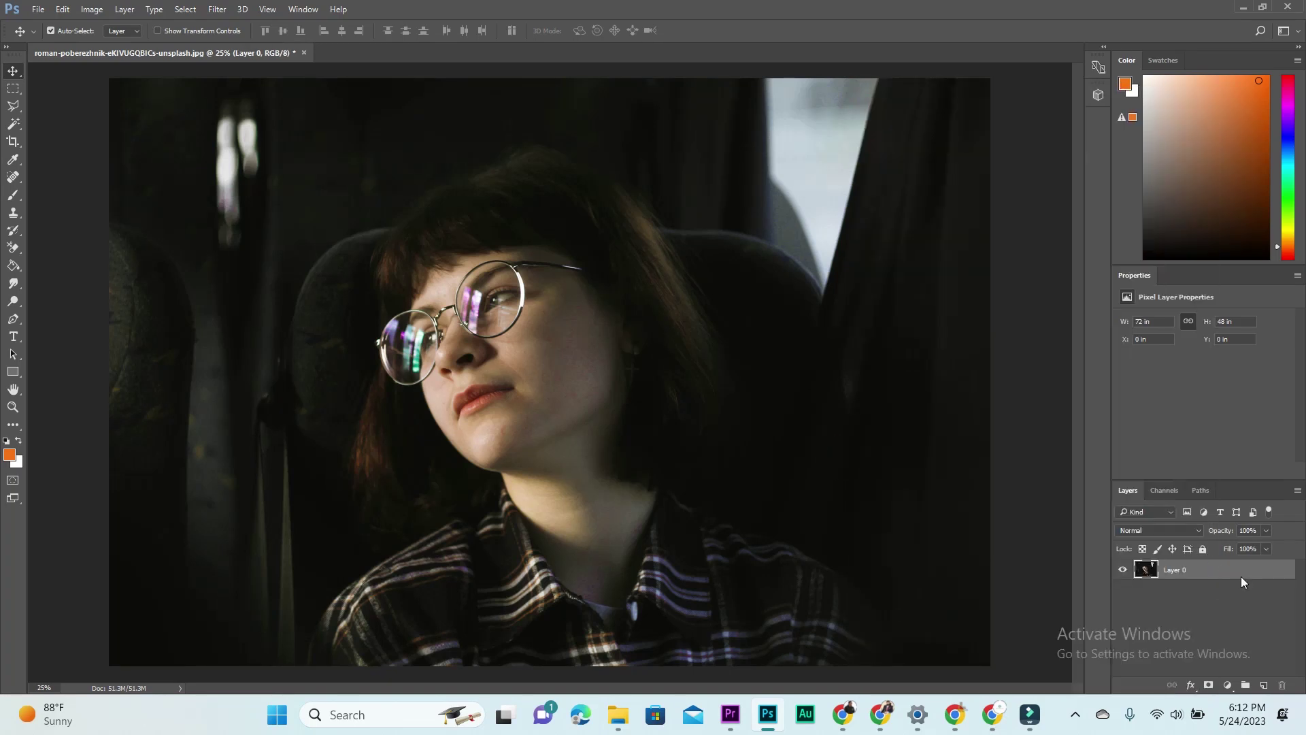
{"action": "right_click", "coordinate": [1241, 577]}
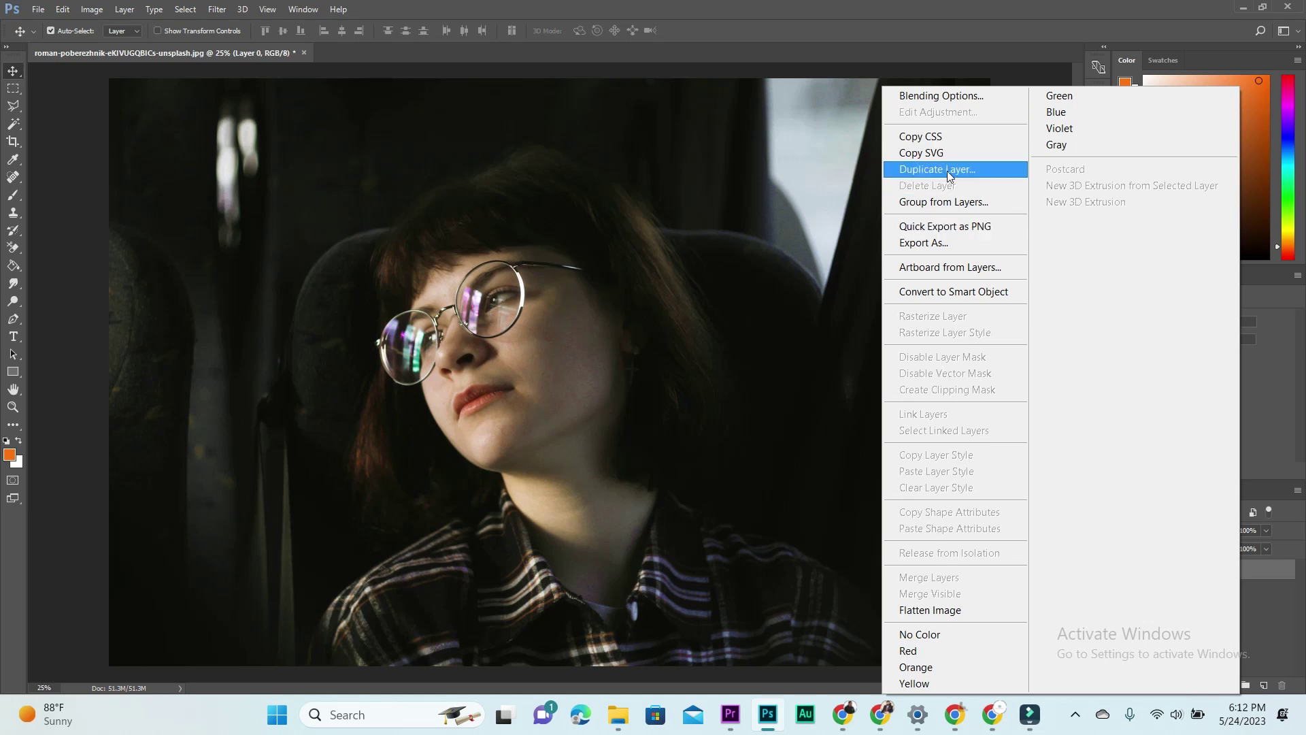
{"action": "left_click", "coordinate": [948, 170]}
{"action": "left_click", "coordinate": [692, 267]}
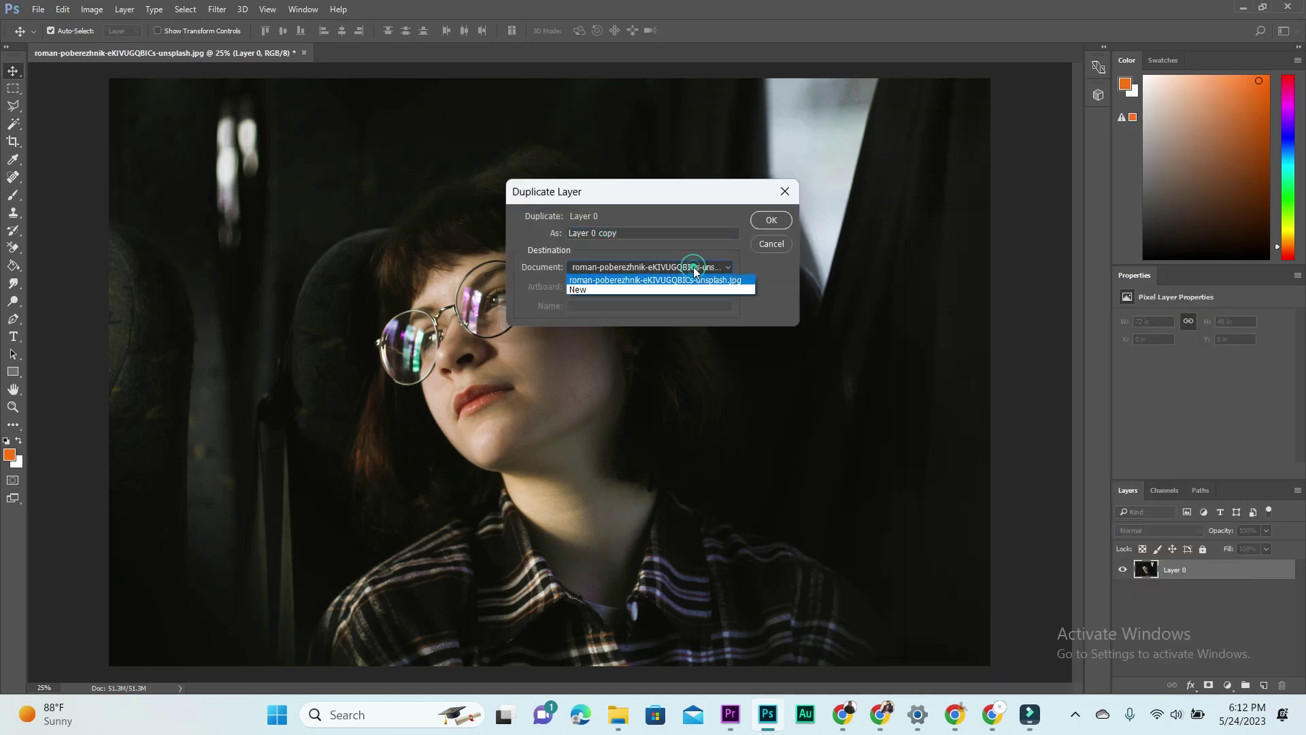
{"action": "left_click", "coordinate": [766, 220]}
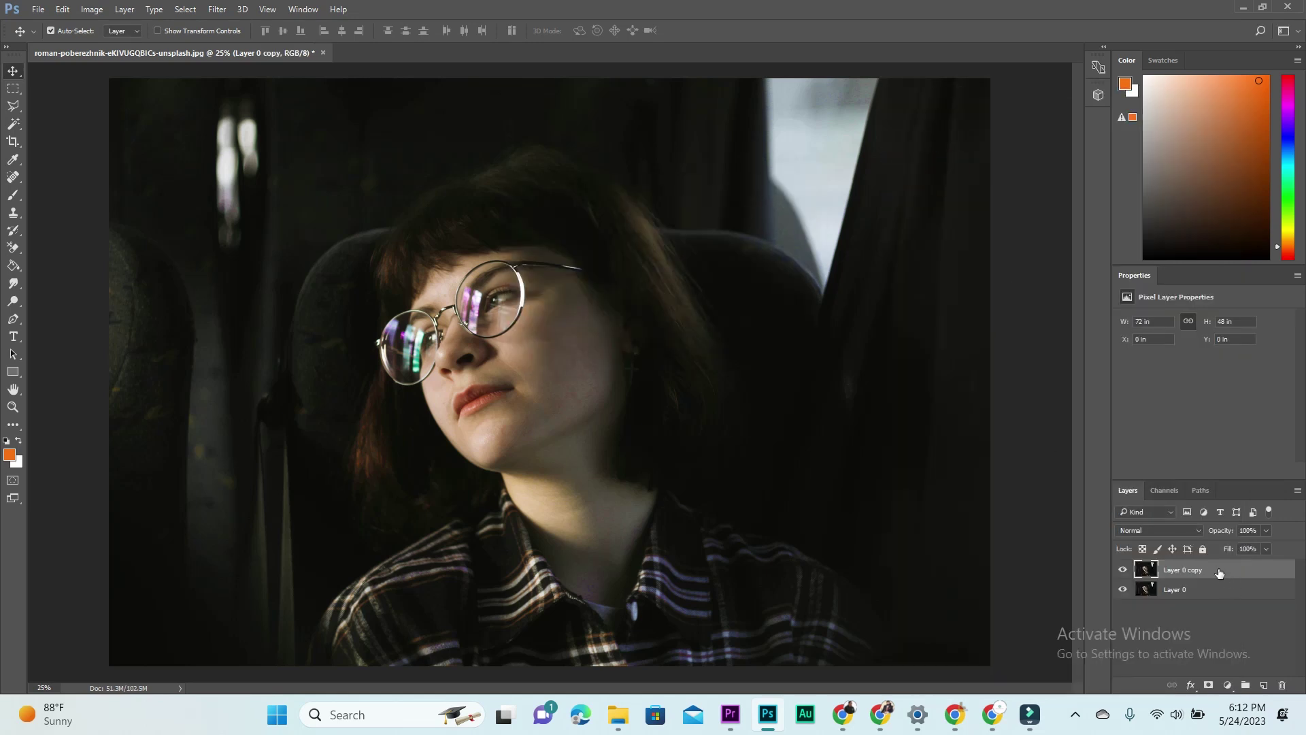
Step: Convert Layer 0 copy into an embedded smart object
{"action": "right_click", "coordinate": [1218, 573]}
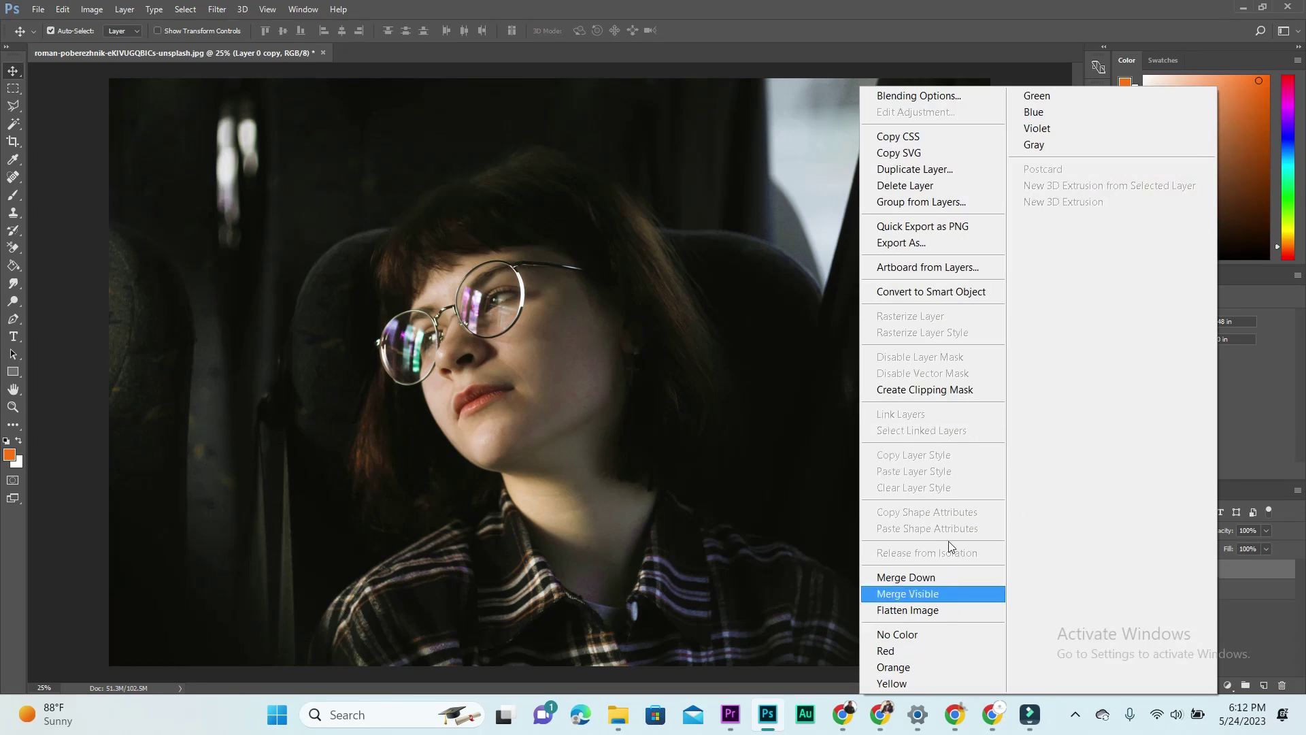
{"action": "left_click", "coordinate": [914, 294]}
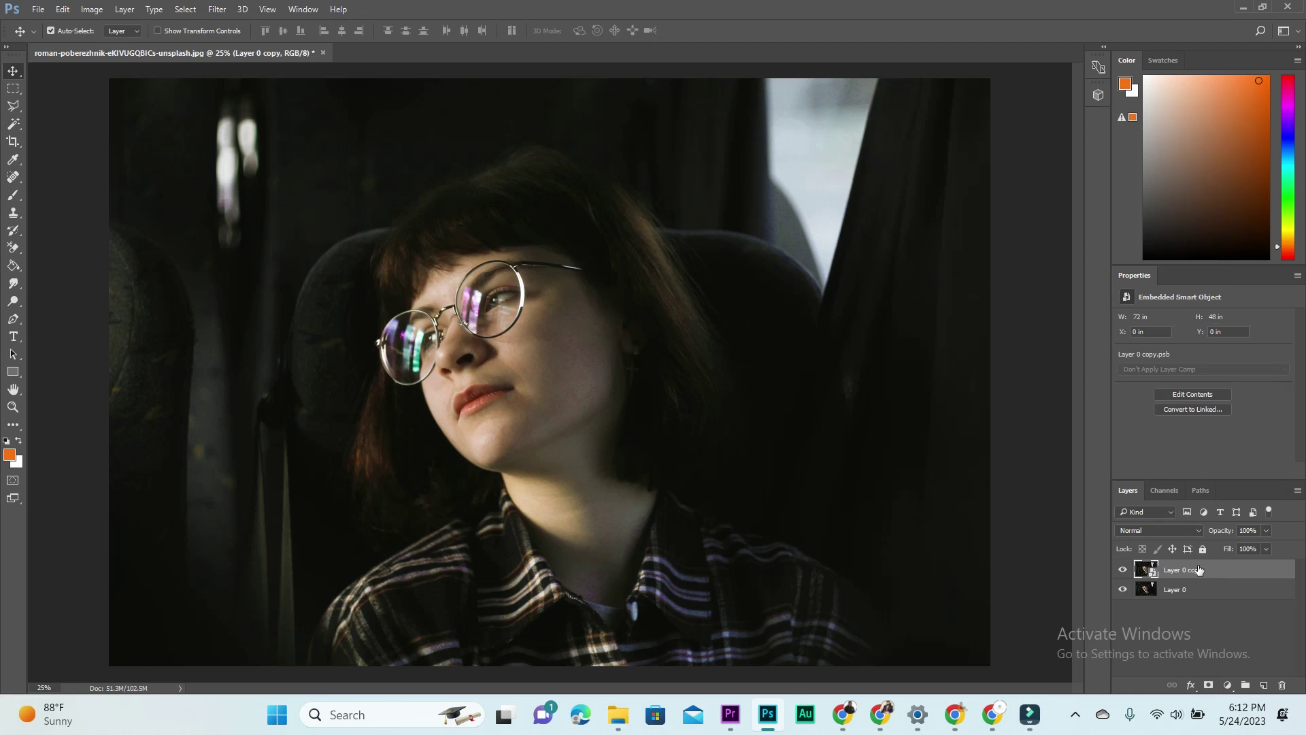
{"action": "left_click", "coordinate": [195, 7]}
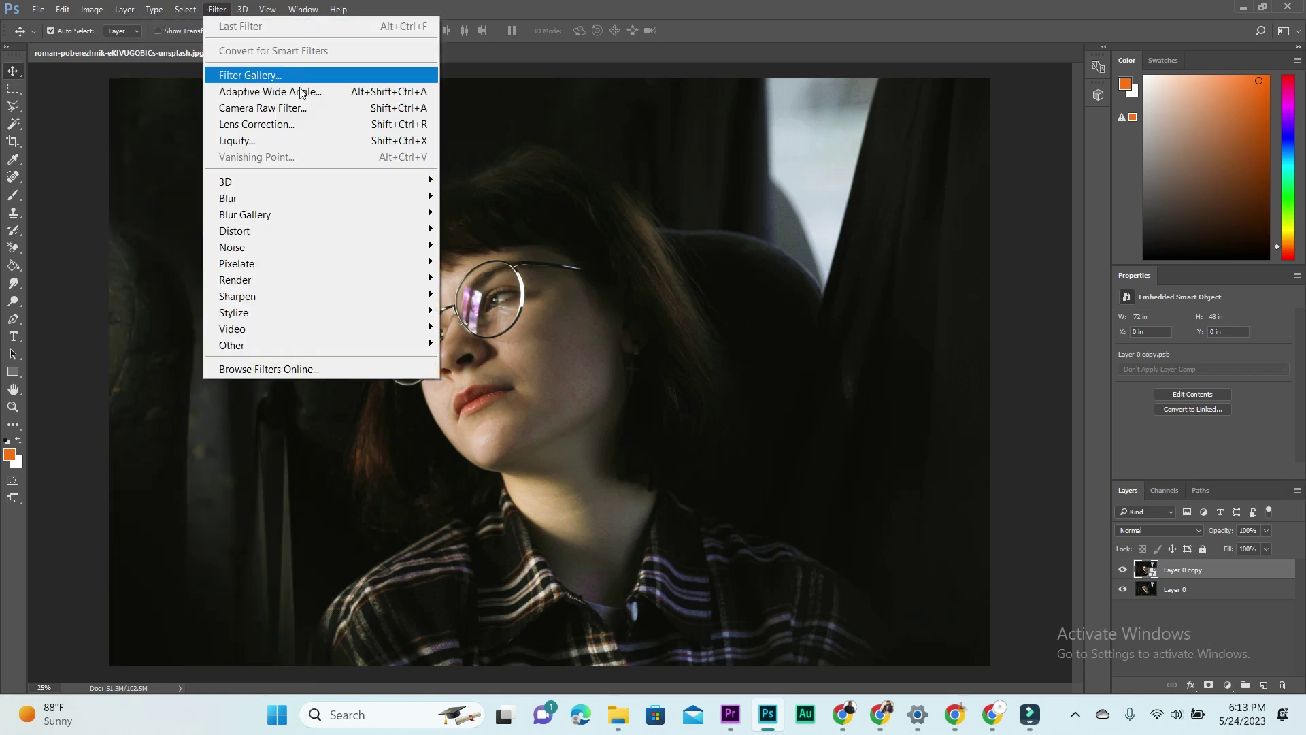
Step: In Camera Raw, set Temperature −22 and Tint +15, with small contrast and highlight tweaks
{"action": "left_click", "coordinate": [309, 106]}
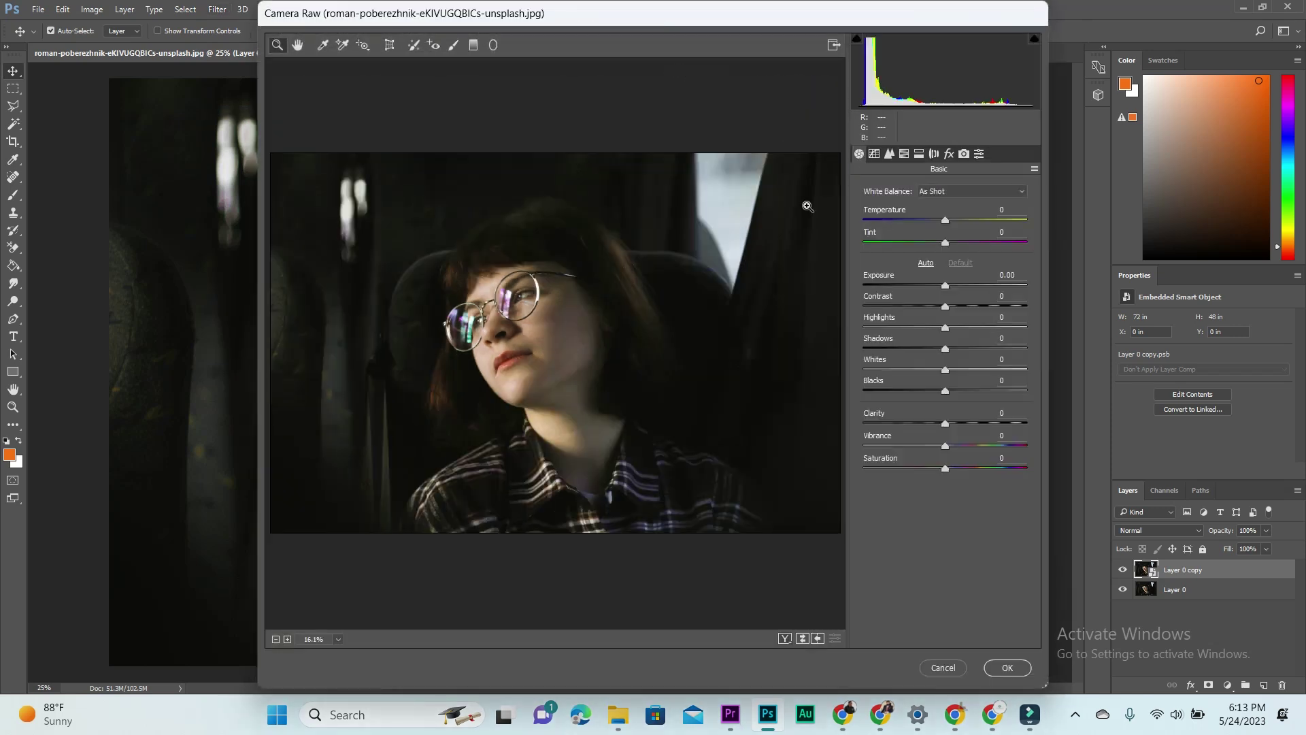
{"action": "left_click_drag", "start_coordinate": [945, 221], "coordinate": [928, 222]}
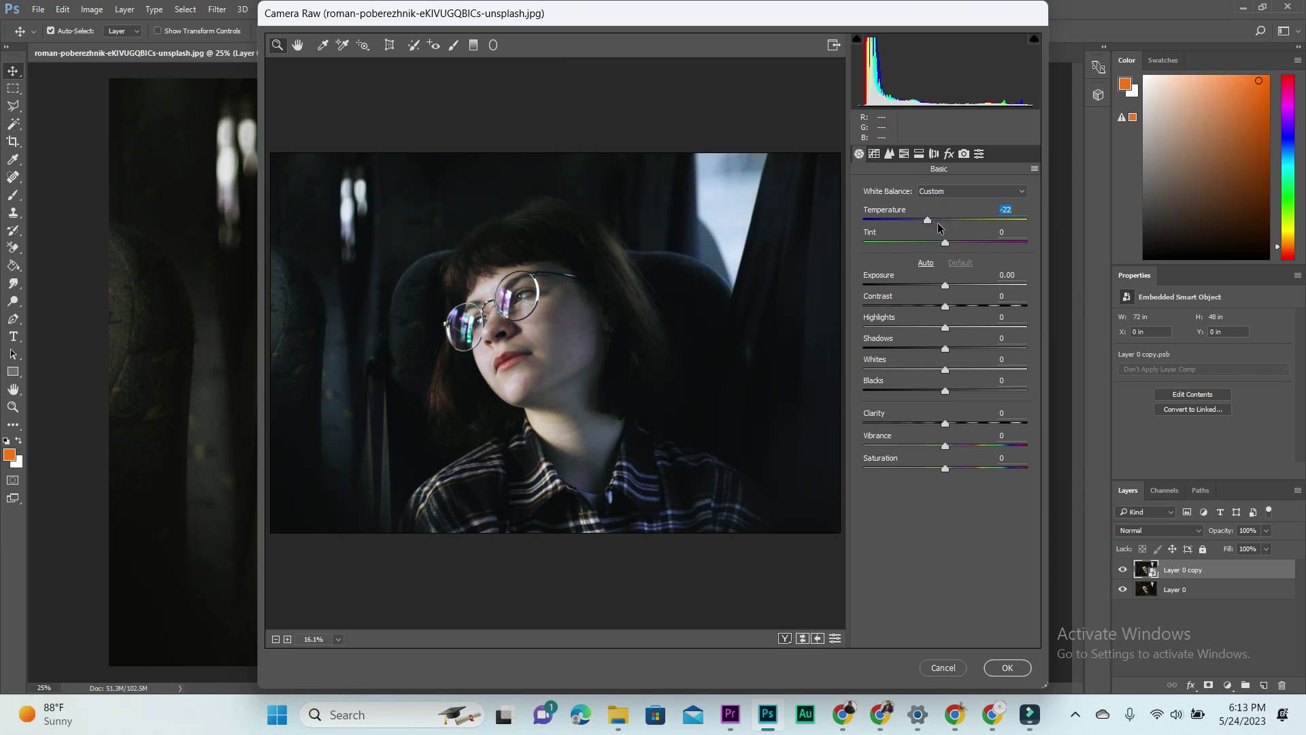
{"action": "mouse_move", "coordinate": [946, 242]}
{"action": "left_mouse_down"}
{"action": "mouse_move", "coordinate": [961, 243]}
{"action": "mouse_move", "coordinate": [954, 286]}
{"action": "left_mouse_up"}
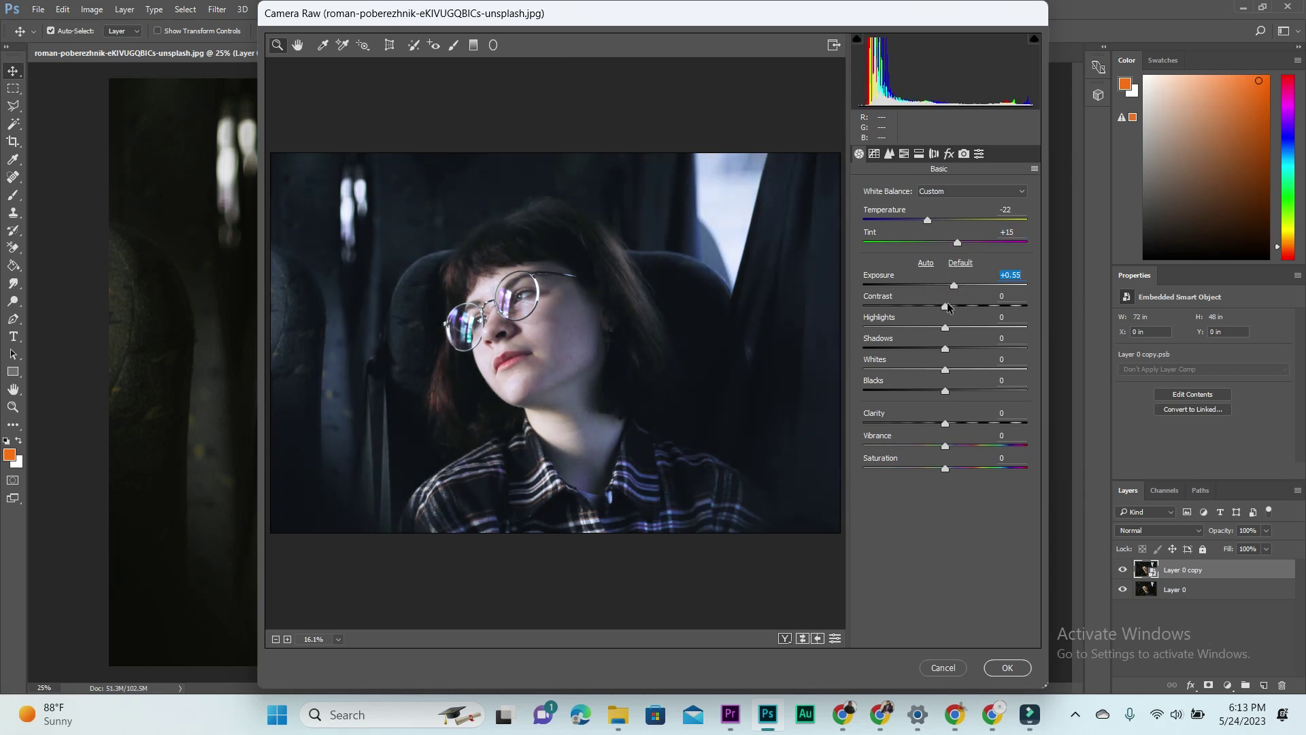
{"action": "left_click_drag", "start_coordinate": [945, 306], "coordinate": [950, 306]}
{"action": "left_click_drag", "start_coordinate": [946, 328], "coordinate": [943, 423]}
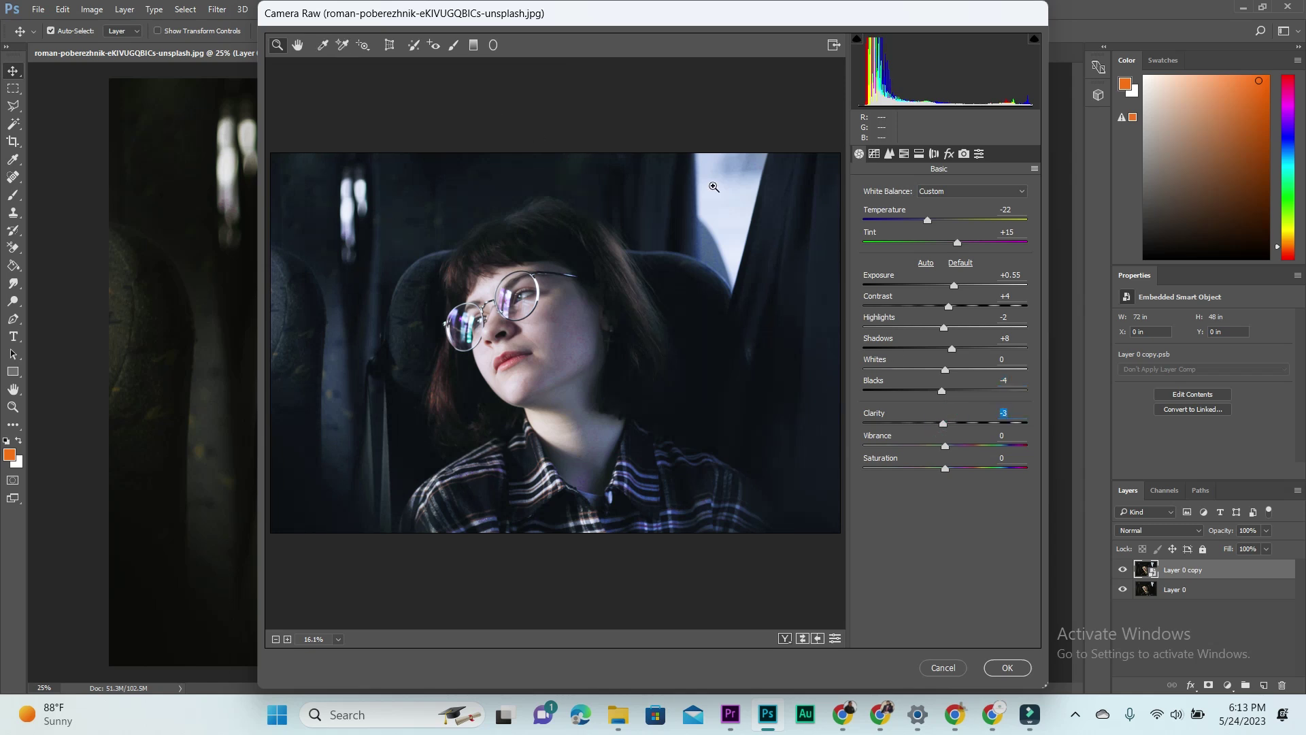
Step: Shape the tone curve to Highlights +21, Lights −21 and Darks −14
{"action": "left_click", "coordinate": [874, 153]}
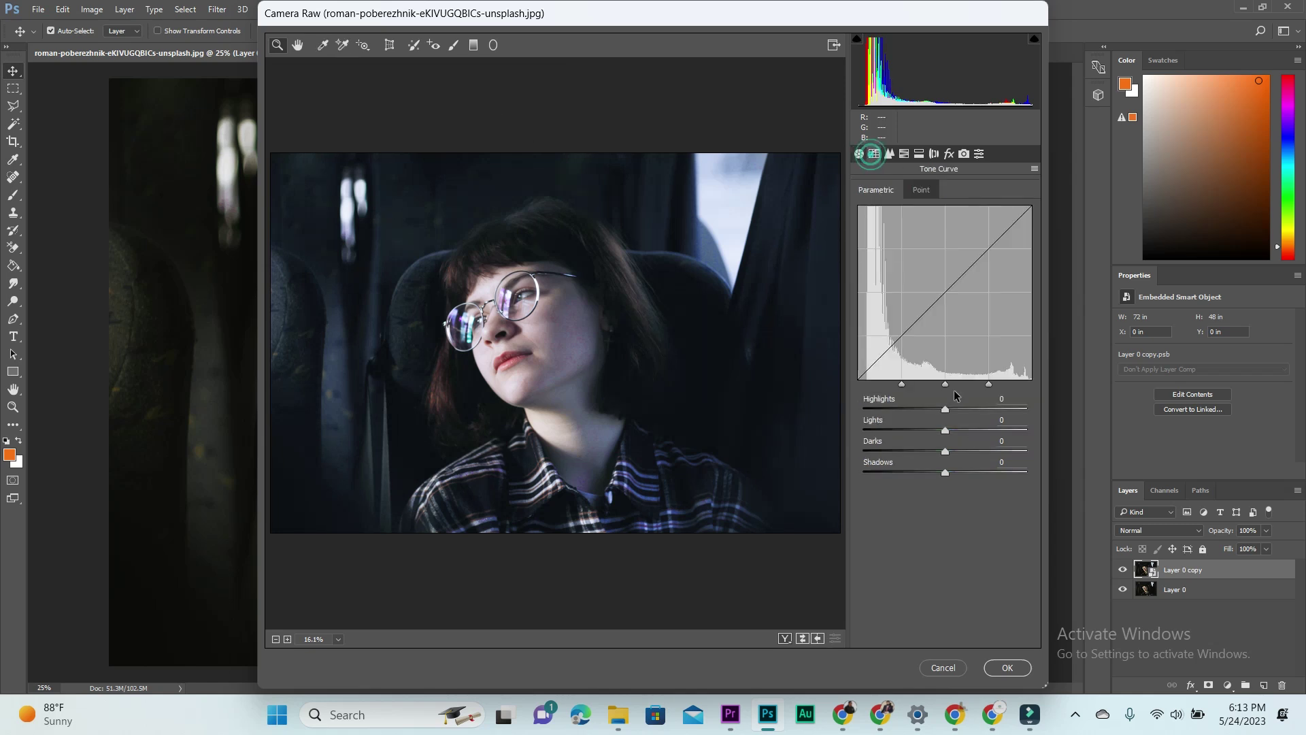
{"action": "left_click", "coordinate": [945, 410]}
{"action": "left_click_drag", "start_coordinate": [944, 411], "coordinate": [974, 413]}
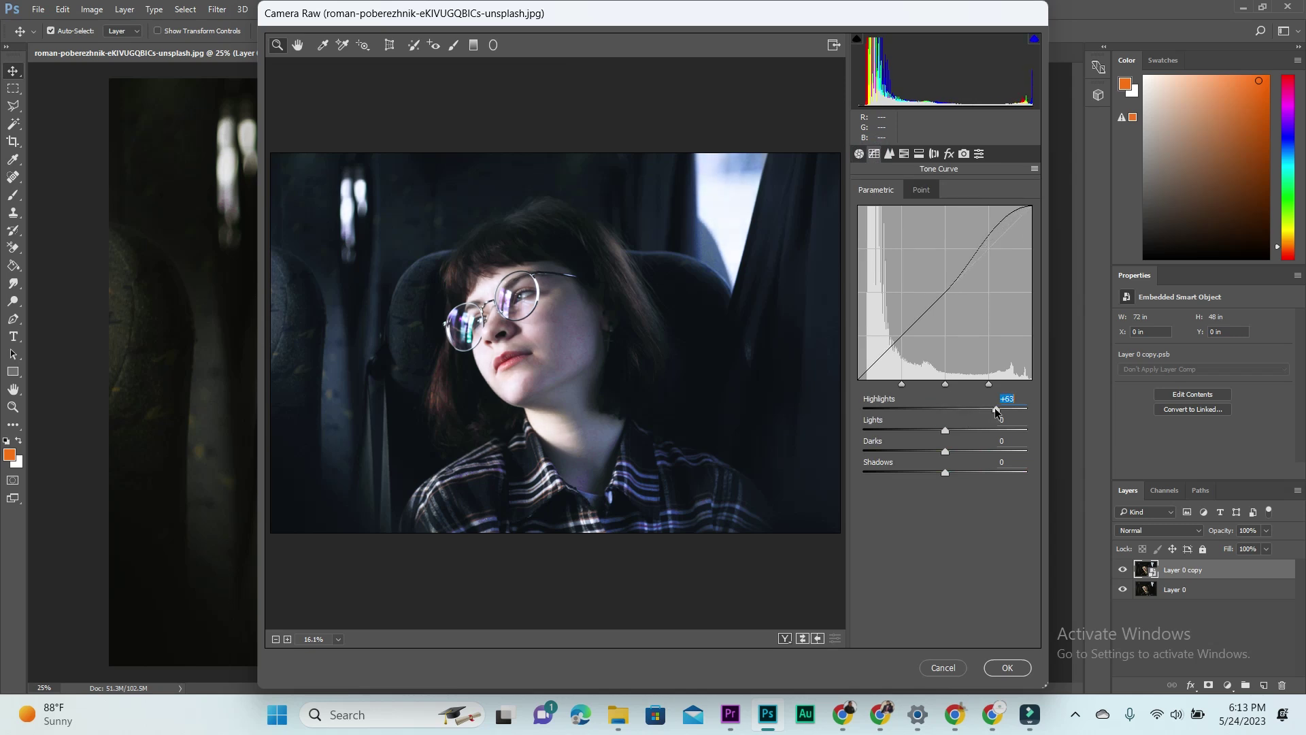
{"action": "left_click_drag", "start_coordinate": [974, 413], "coordinate": [930, 431]}
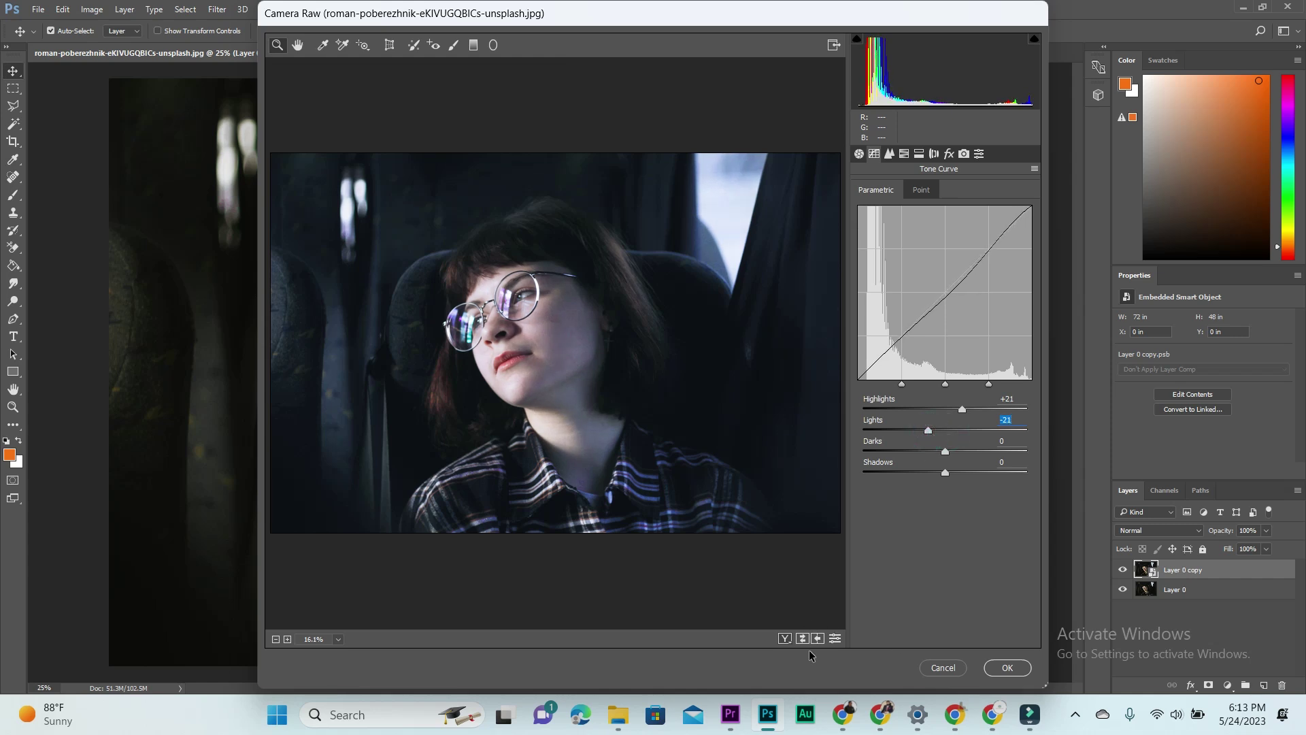
{"action": "left_click_drag", "start_coordinate": [944, 451], "coordinate": [934, 453]}
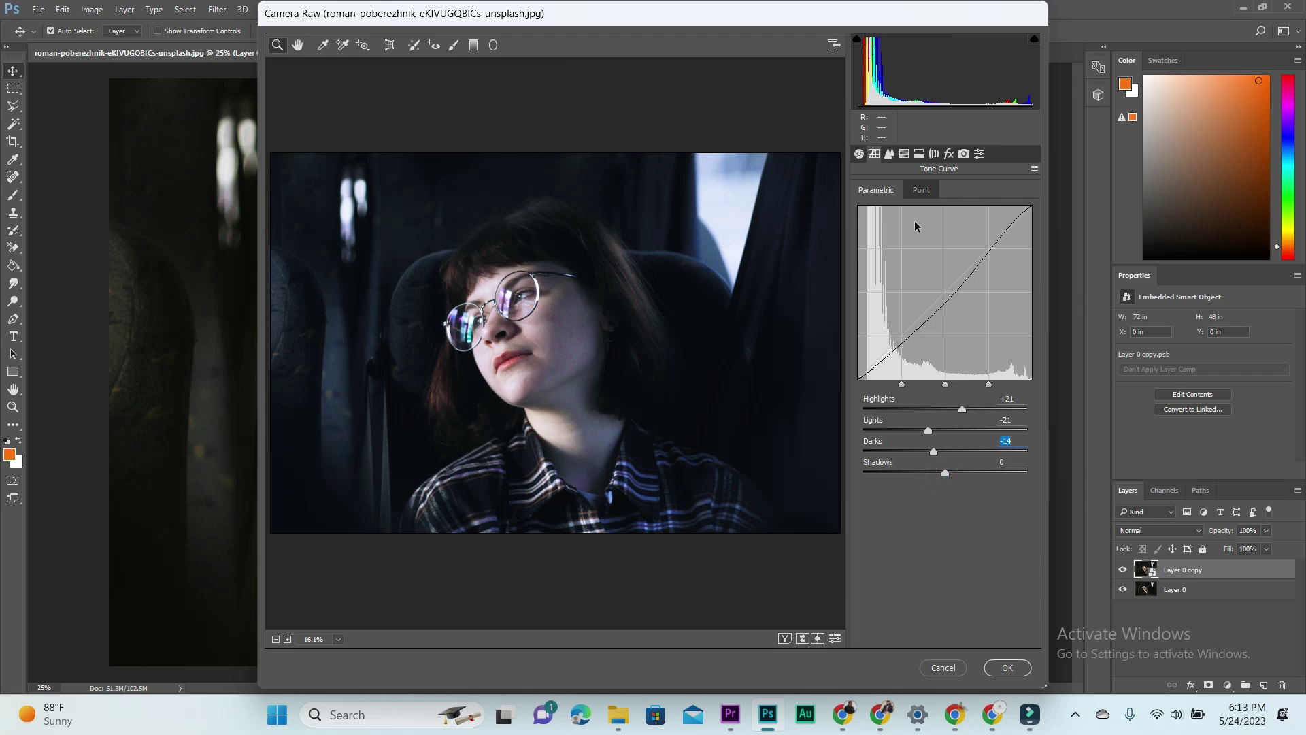
Step: Widen the Detail sharpening radius to 2.1, then browse the split toning and lens correction panels
{"action": "left_click", "coordinate": [888, 155]}
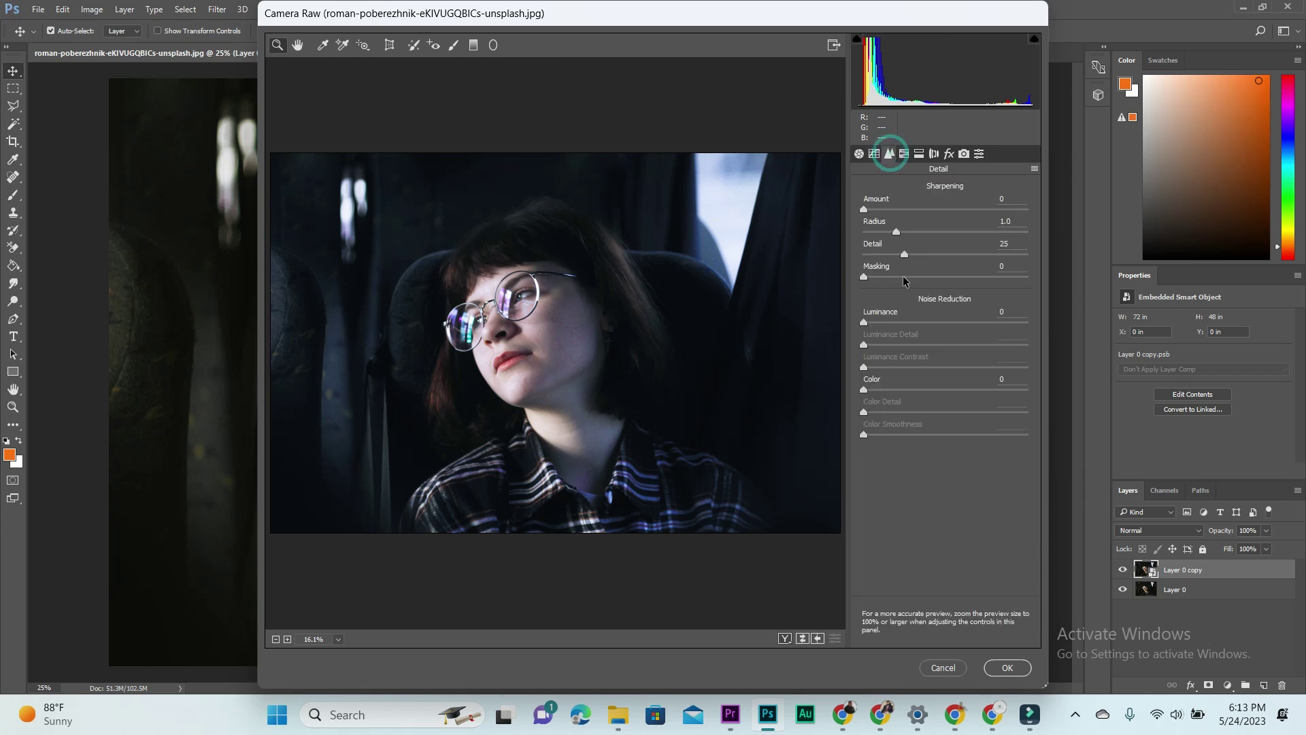
{"action": "left_click_drag", "start_coordinate": [865, 216], "coordinate": [877, 218]}
{"action": "left_click", "coordinate": [865, 209]}
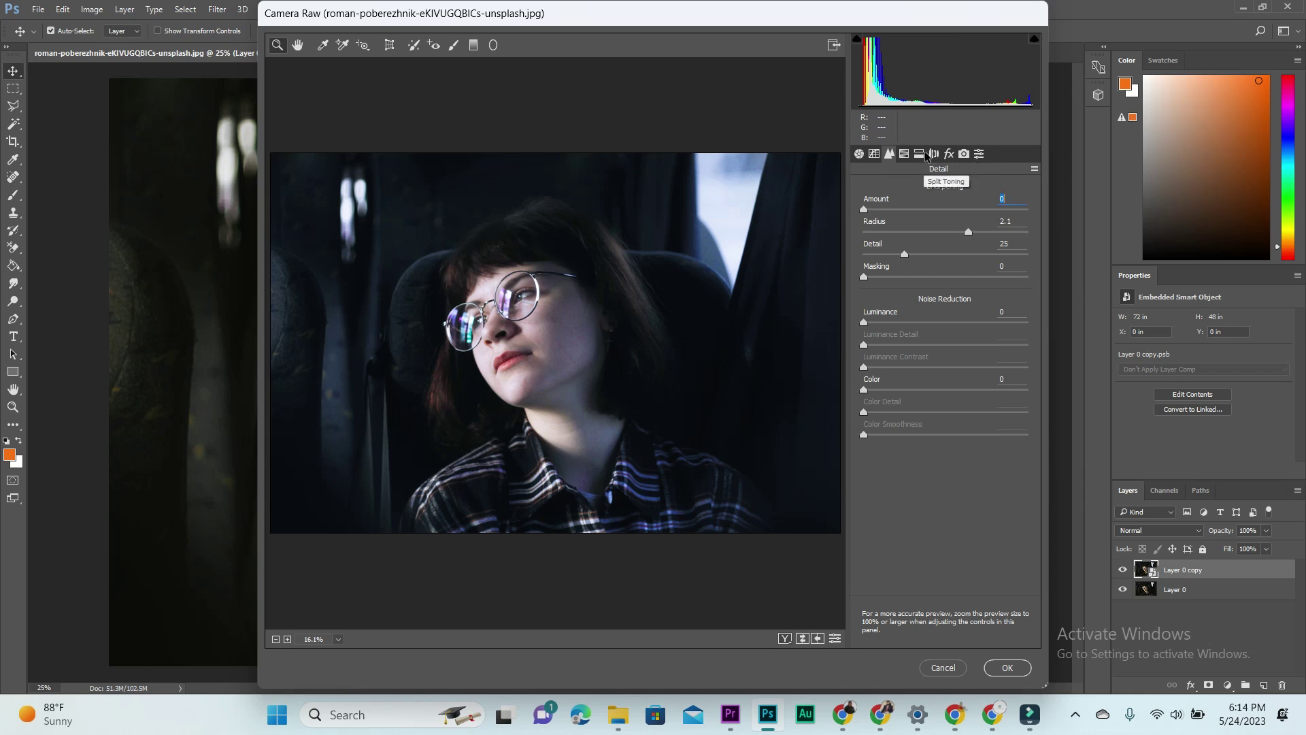
{"action": "left_click", "coordinate": [963, 155]}
{"action": "left_click", "coordinate": [980, 154]}
{"action": "left_click", "coordinate": [964, 154]}
{"action": "left_click", "coordinate": [920, 154]}
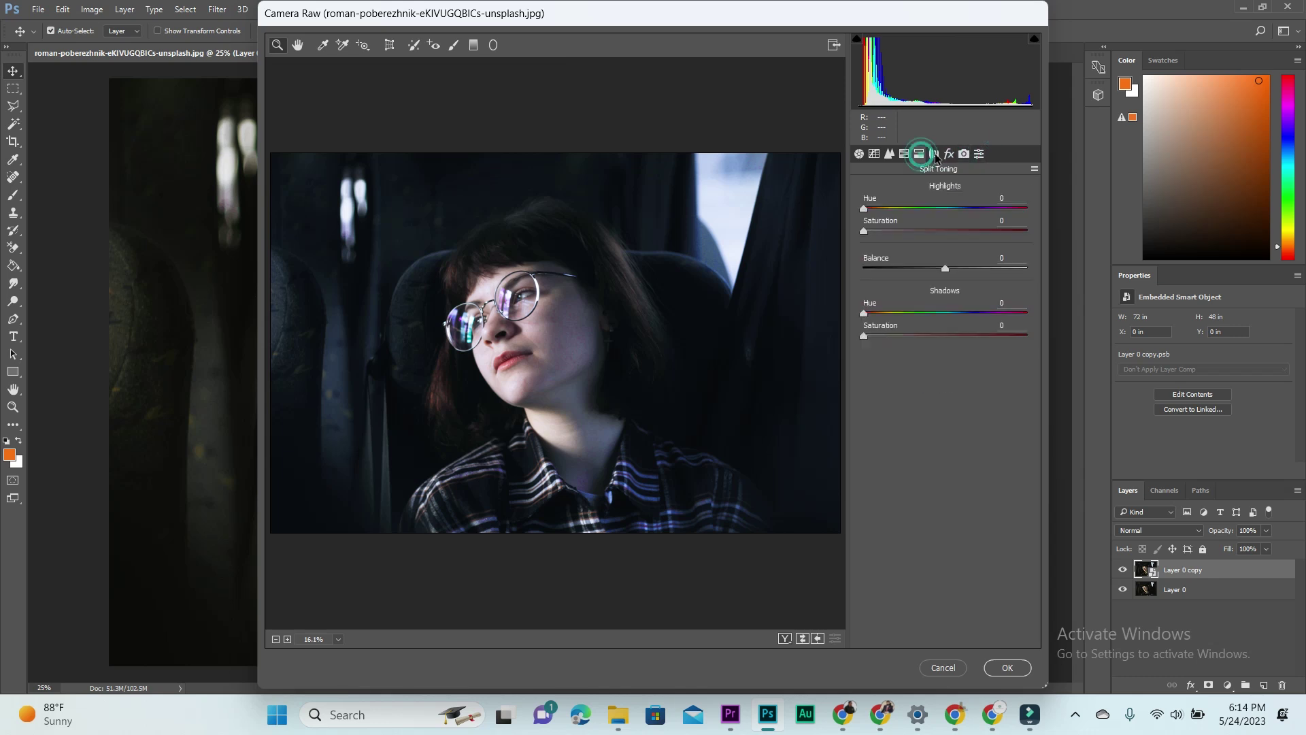
{"action": "left_click", "coordinate": [951, 156]}
{"action": "left_click", "coordinate": [934, 155]}
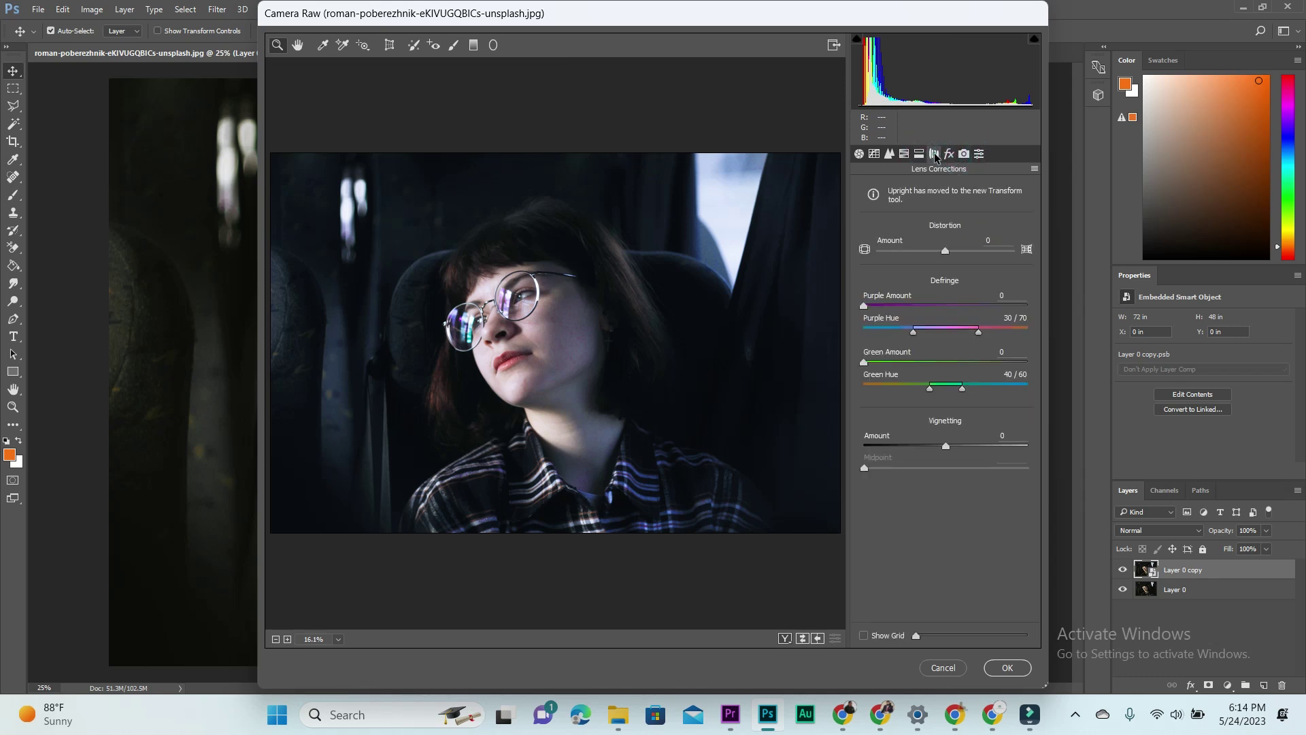
Step: Set hues Reds −32, Oranges +10, Greens −21, Aquas +9, Blues −9, Purples +3, Magentas −7, and apply
{"action": "left_click", "coordinate": [907, 152]}
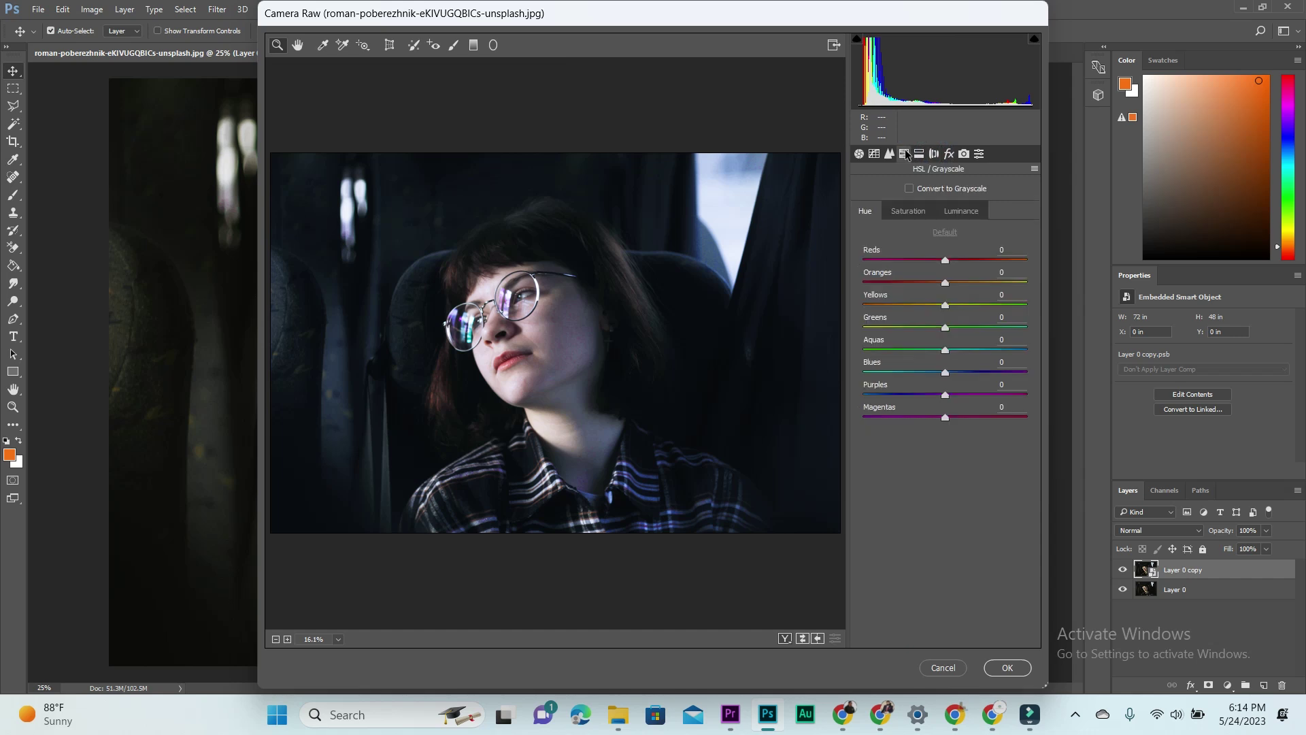
{"action": "mouse_move", "coordinate": [946, 260]}
{"action": "left_mouse_down"}
{"action": "mouse_move", "coordinate": [1001, 259]}
{"action": "mouse_move", "coordinate": [888, 260]}
{"action": "left_mouse_up"}
{"action": "left_click_drag", "start_coordinate": [916, 260], "coordinate": [950, 287]}
{"action": "left_click", "coordinate": [945, 283]}
{"action": "left_click_drag", "start_coordinate": [962, 281], "coordinate": [957, 282]}
{"action": "left_click_drag", "start_coordinate": [943, 330], "coordinate": [929, 329]}
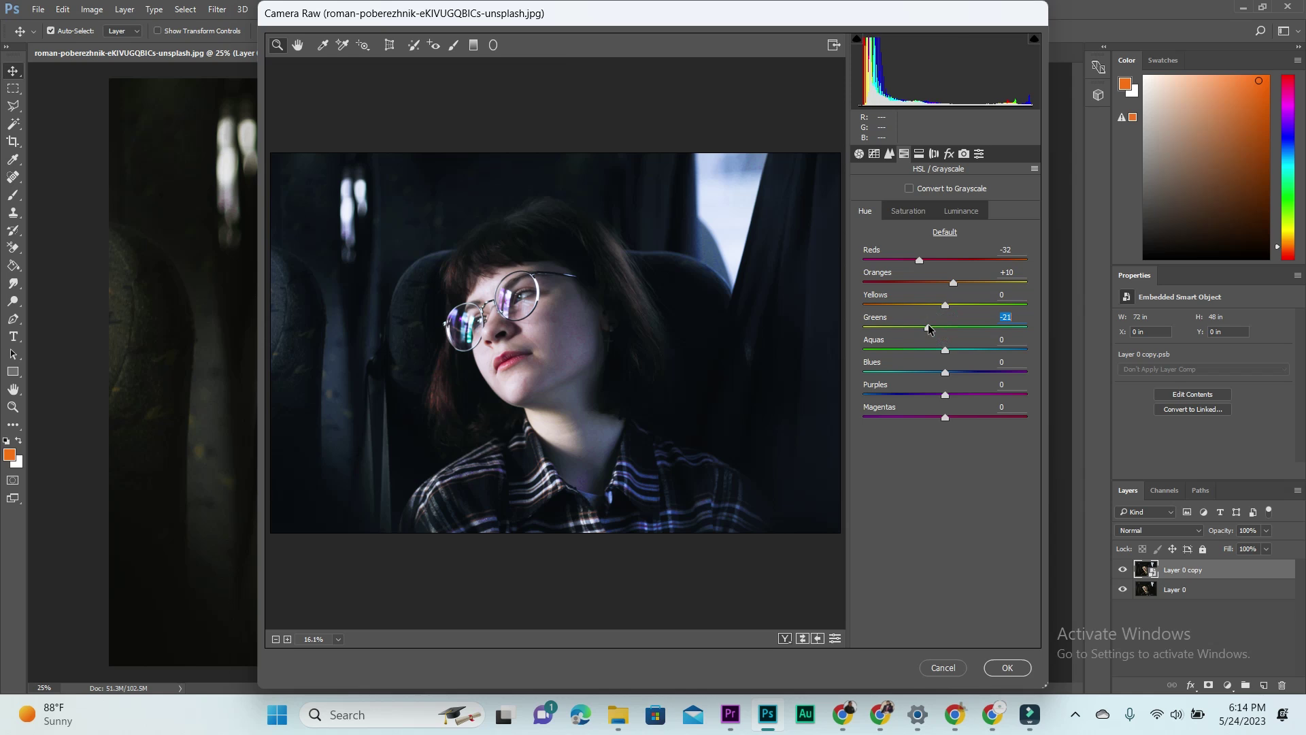
{"action": "left_click_drag", "start_coordinate": [949, 353], "coordinate": [956, 352]}
{"action": "left_click_drag", "start_coordinate": [945, 372], "coordinate": [940, 373]}
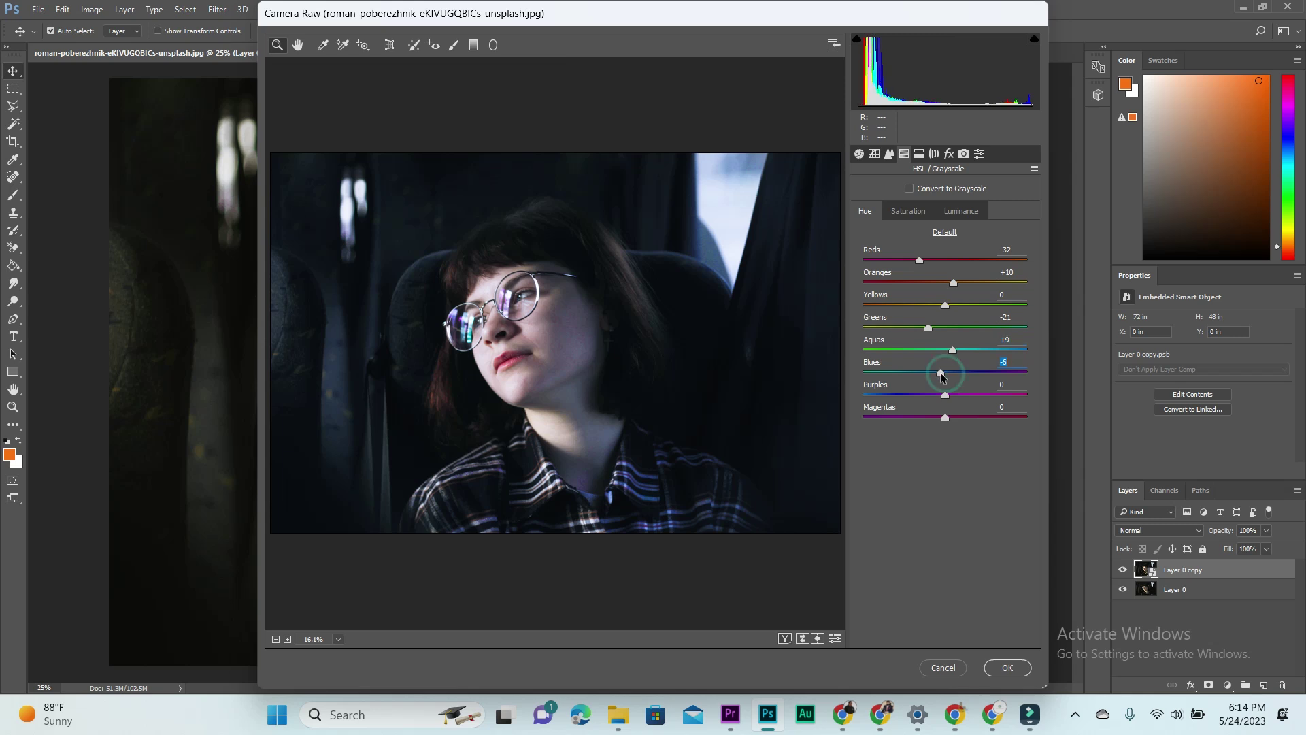
{"action": "left_click_drag", "start_coordinate": [946, 395], "coordinate": [948, 396]}
{"action": "left_click_drag", "start_coordinate": [945, 416], "coordinate": [940, 417]}
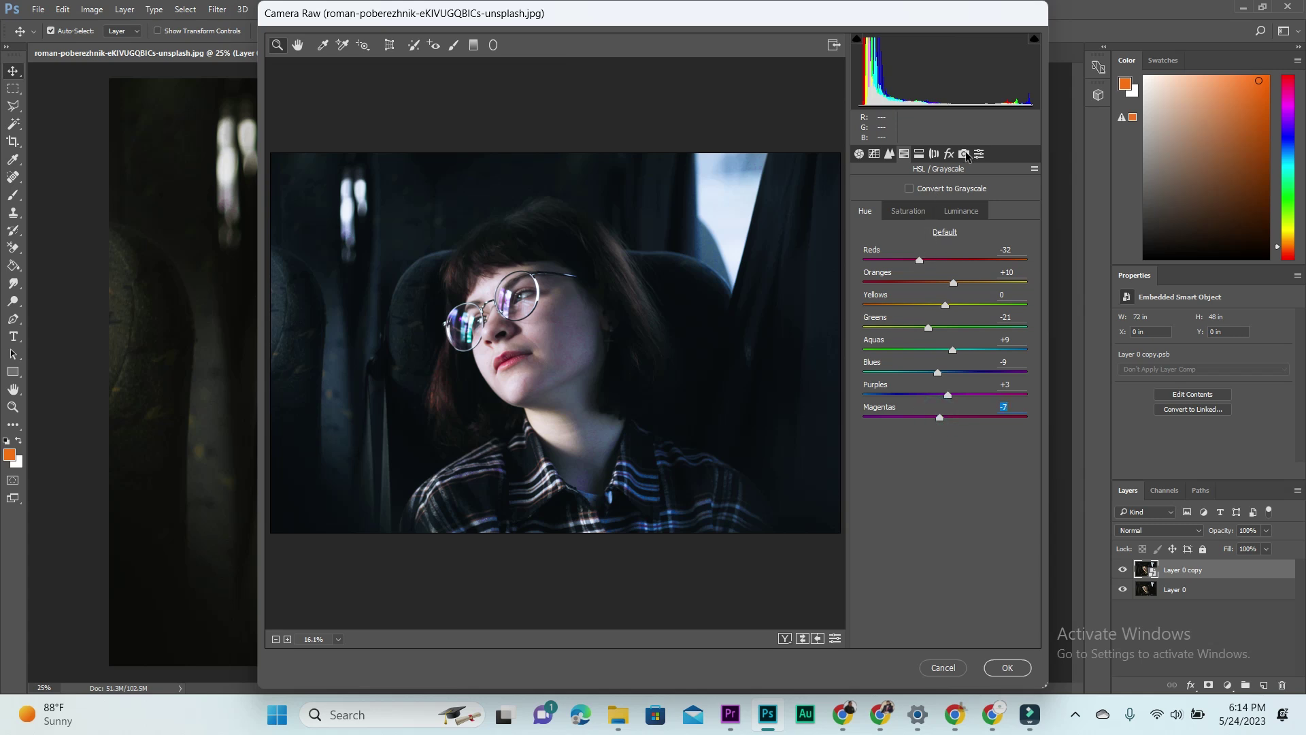
{"action": "left_click", "coordinate": [1007, 669]}
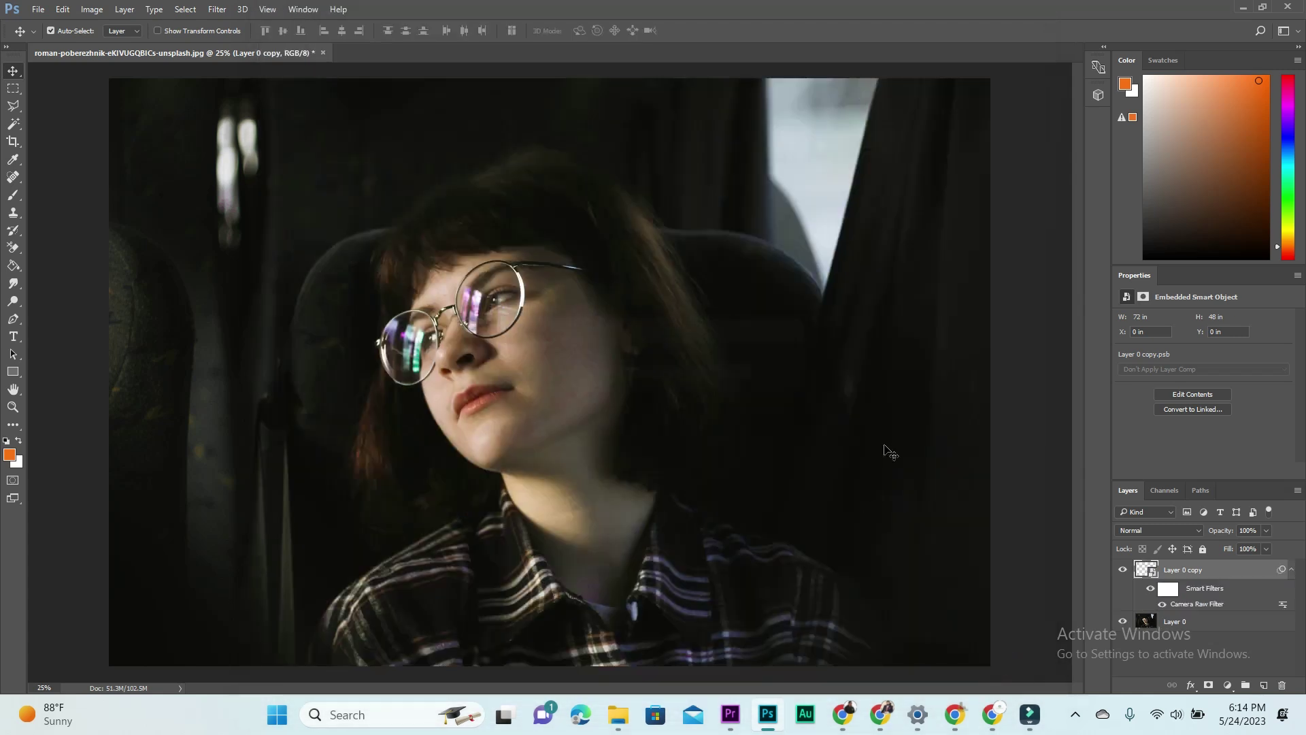
Step: Hide and reshow the graded copy to compare with the original, and begin magnifying the portrait
{"action": "left_click", "coordinate": [1123, 570]}
{"action": "left_click", "coordinate": [1122, 569]}
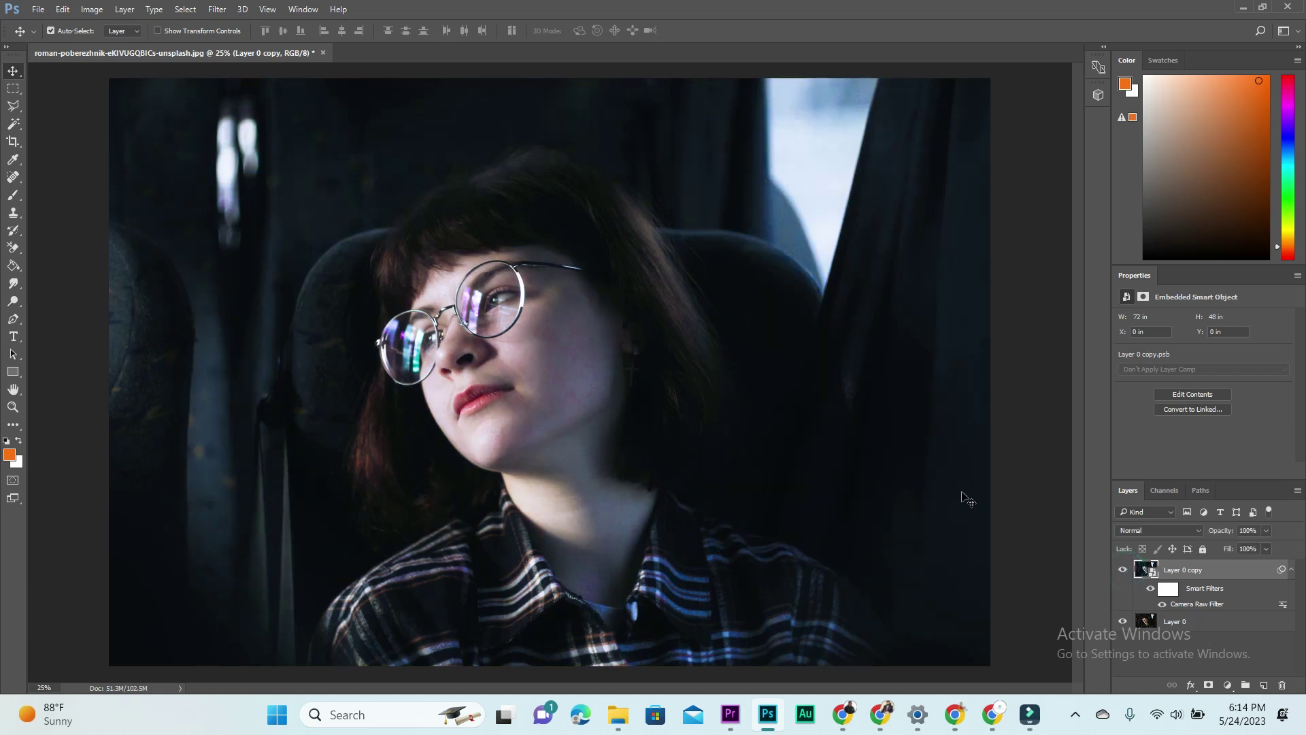
{"action": "key", "text": "ctrl+plus"}
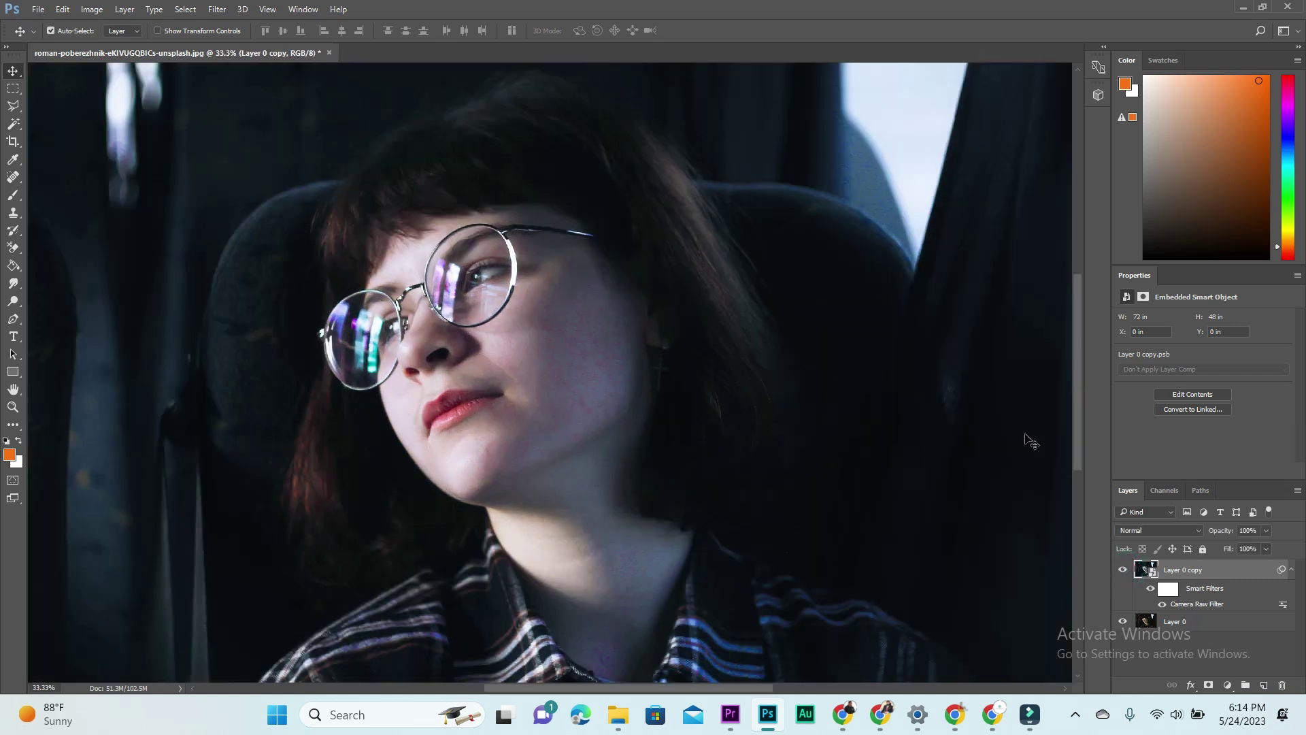
{"action": "left_click", "coordinate": [13, 407]}
{"action": "right_click", "coordinate": [455, 350]}
{"action": "left_click", "coordinate": [538, 438]}
{"action": "right_click", "coordinate": [550, 394]}
{"action": "left_click", "coordinate": [601, 504]}
Step: Zoom in step by step to 100% on the cheek and lips
{"action": "right_click", "coordinate": [598, 391]}
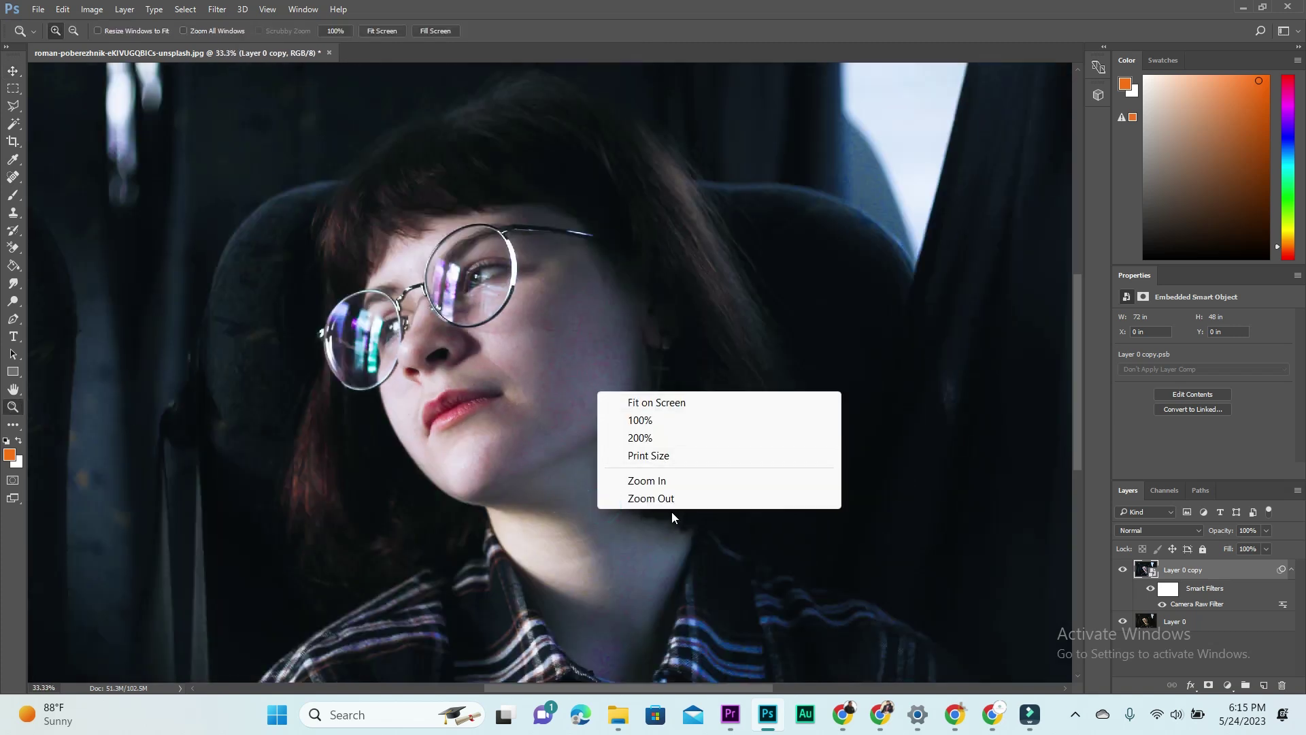
{"action": "left_click", "coordinate": [665, 500]}
{"action": "right_click", "coordinate": [566, 415]}
{"action": "left_click", "coordinate": [620, 504]}
{"action": "right_click", "coordinate": [565, 375]}
{"action": "left_click", "coordinate": [616, 464]}
{"action": "right_click", "coordinate": [576, 352]}
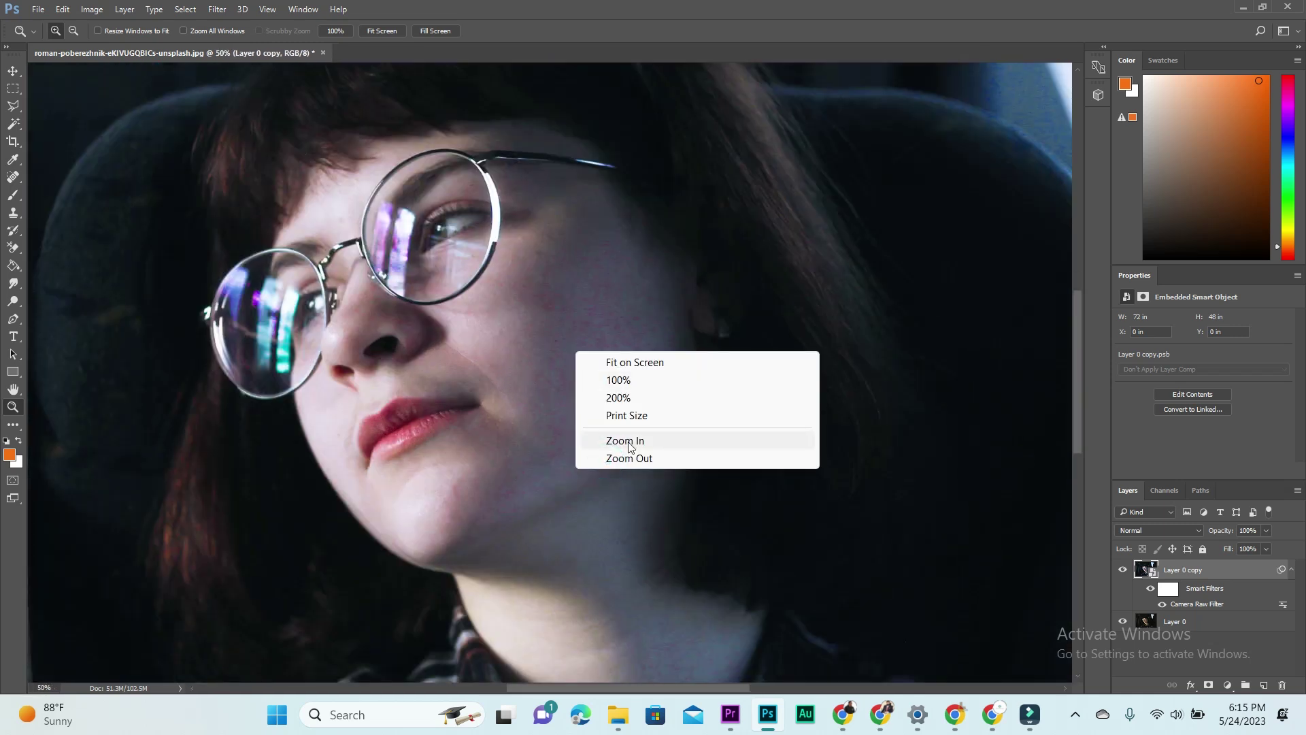
{"action": "left_click", "coordinate": [621, 438]}
{"action": "right_click", "coordinate": [628, 346]}
{"action": "left_click", "coordinate": [686, 440]}
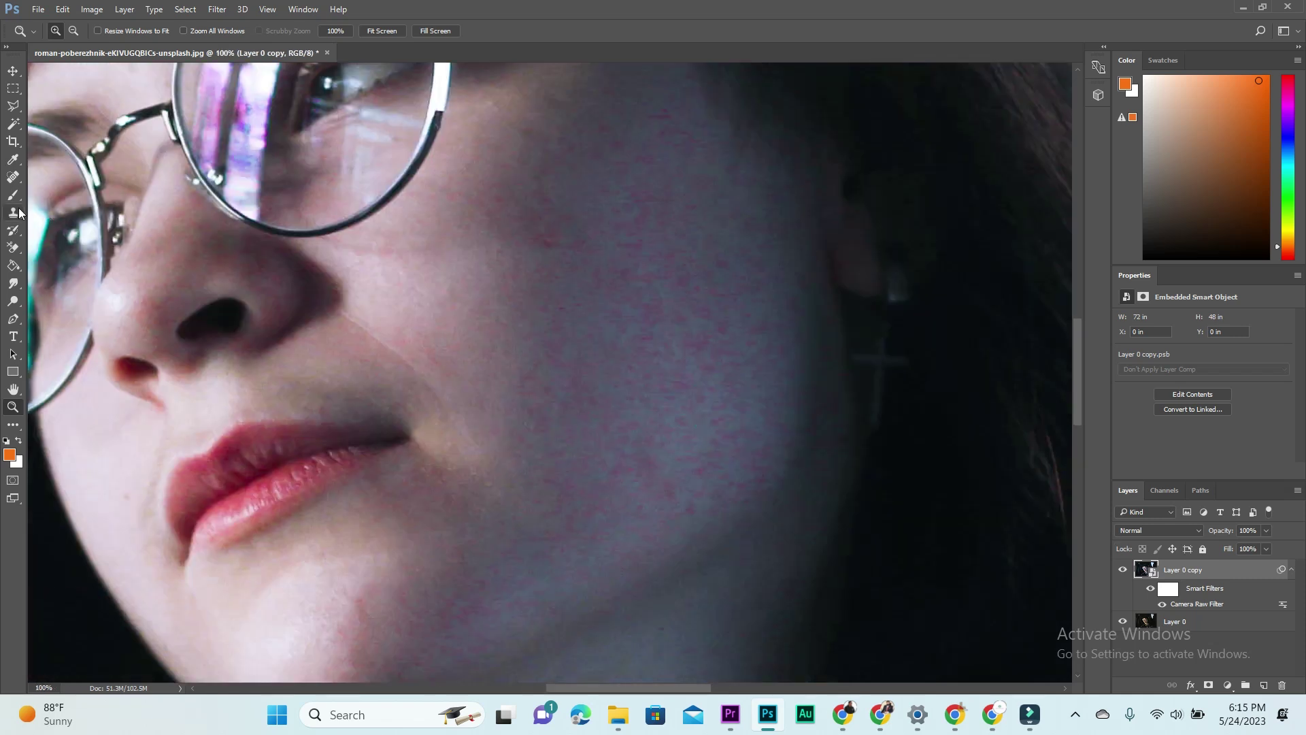
{"action": "right_click", "coordinate": [1239, 574]}
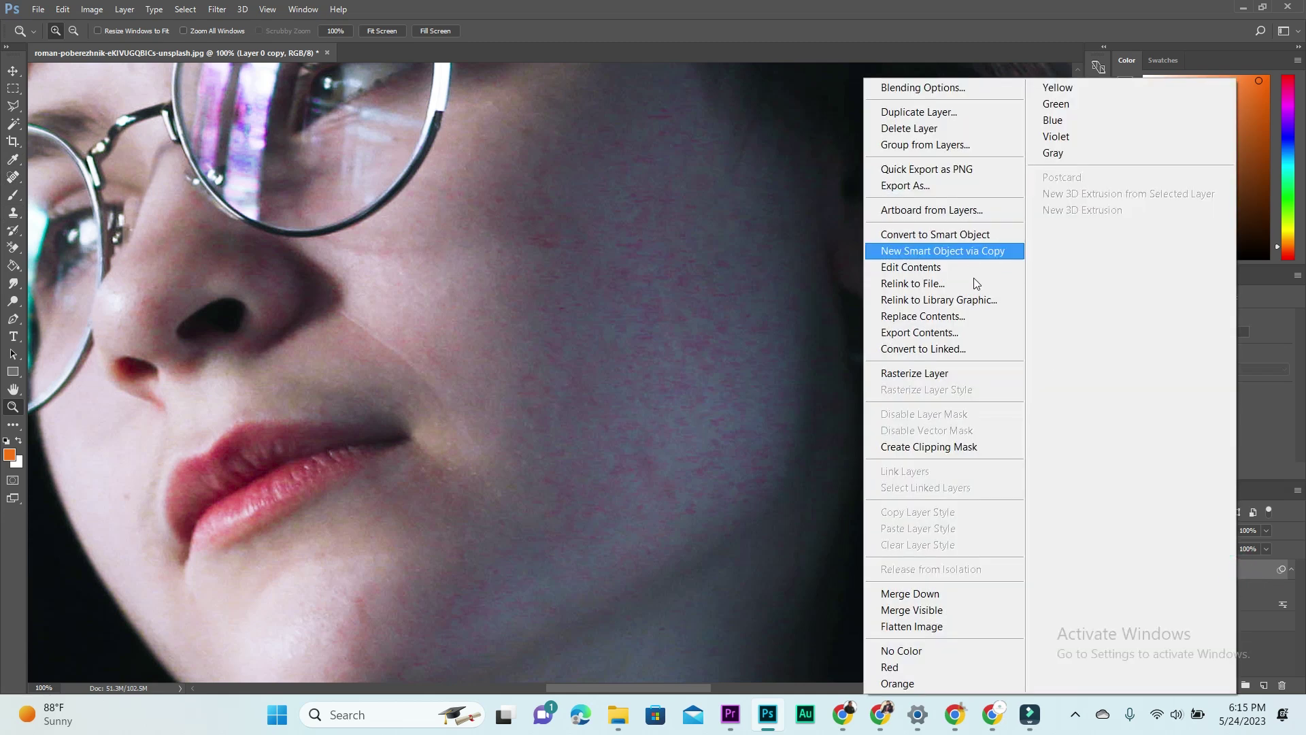
Step: Duplicate the graded layer as Layer 0 copy 2 and rasterize it
{"action": "left_click", "coordinate": [917, 115]}
{"action": "left_click", "coordinate": [769, 222]}
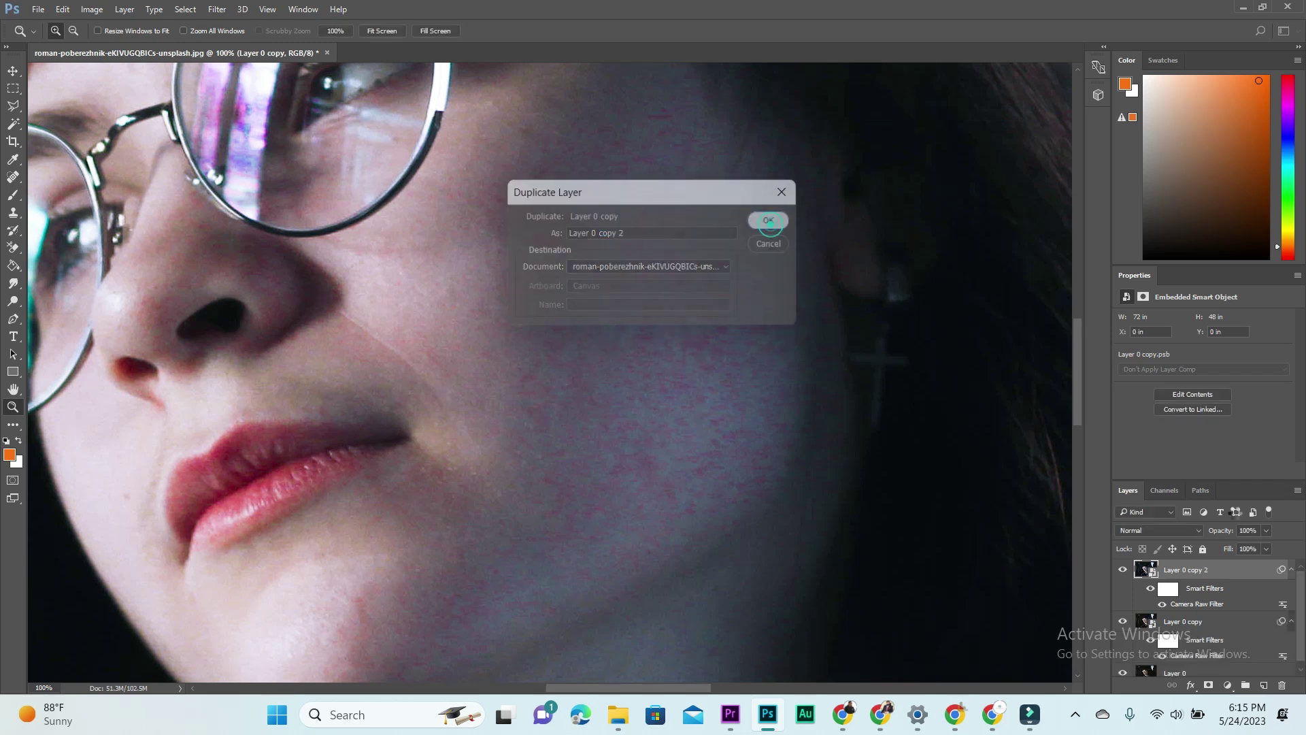
{"action": "right_click", "coordinate": [1207, 564]}
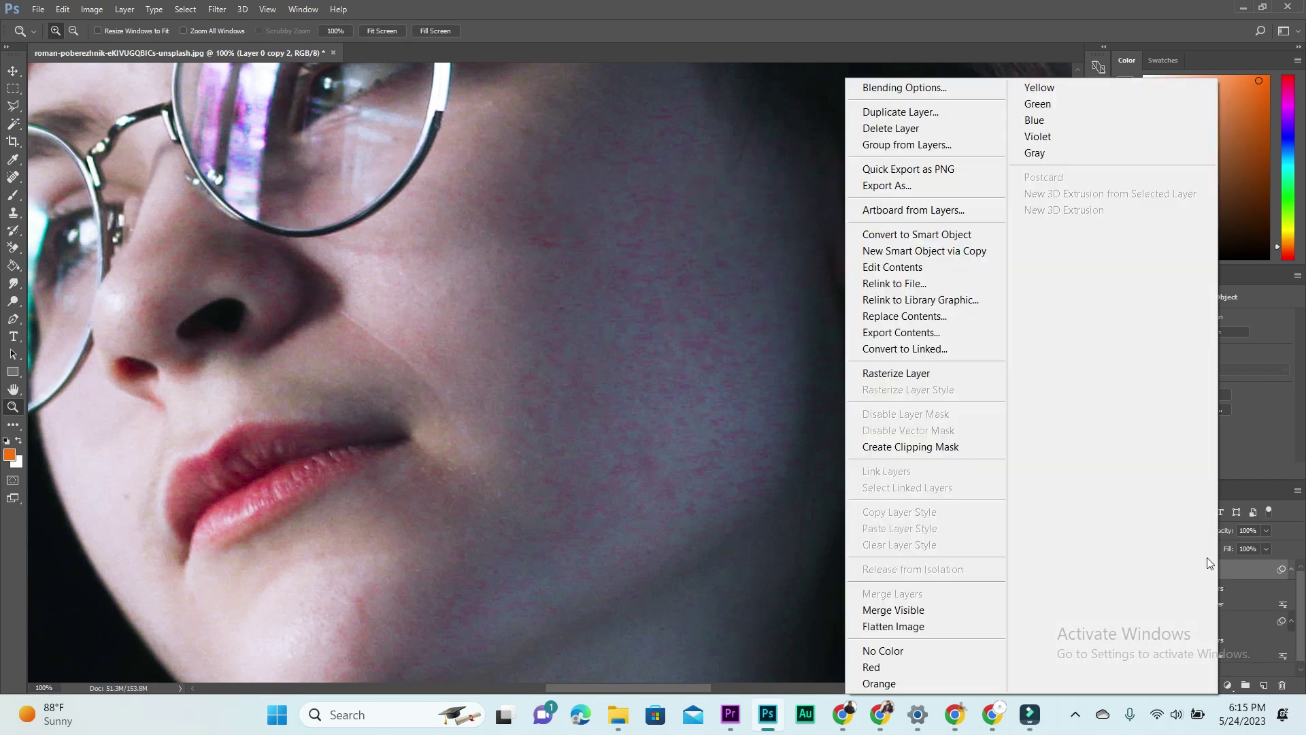
{"action": "left_click", "coordinate": [896, 371]}
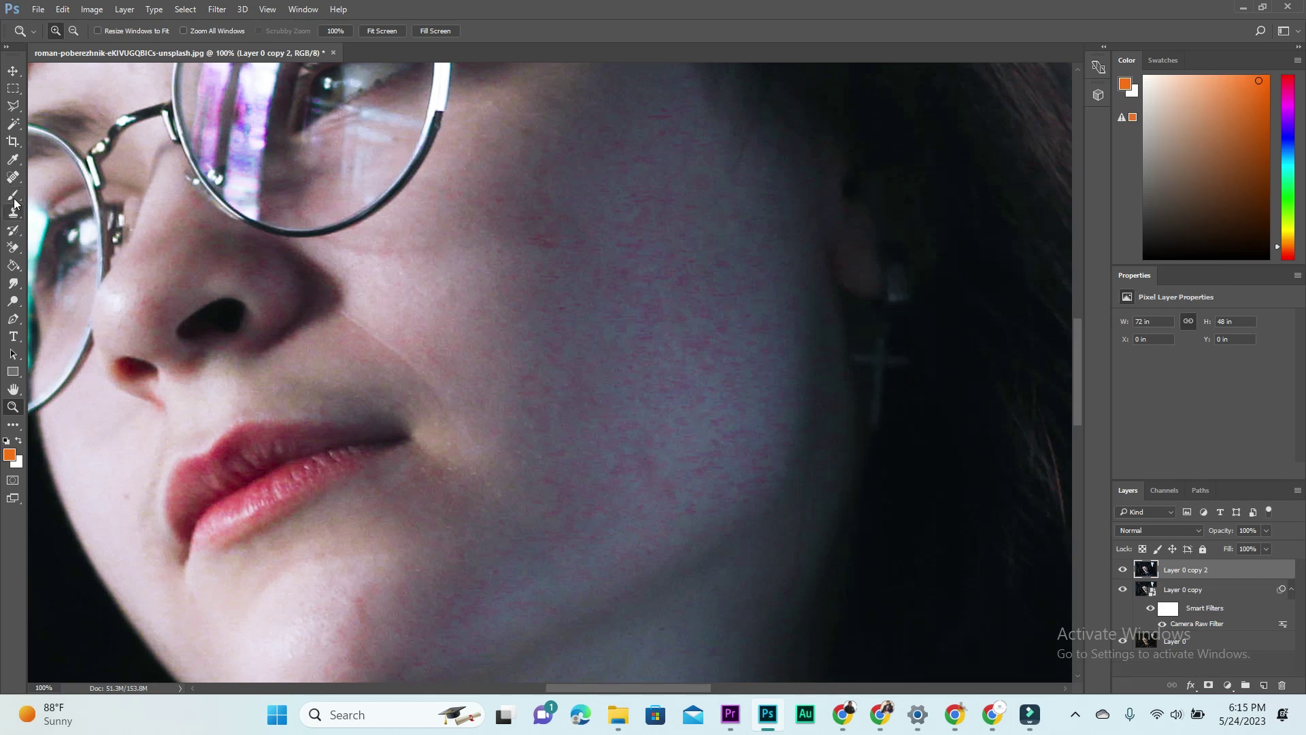
Step: Spot-heal three blemishes on the lower cheek, then enlarge the brush
{"action": "left_click", "coordinate": [13, 177]}
{"action": "left_click_drag", "start_coordinate": [660, 466], "coordinate": [664, 490]}
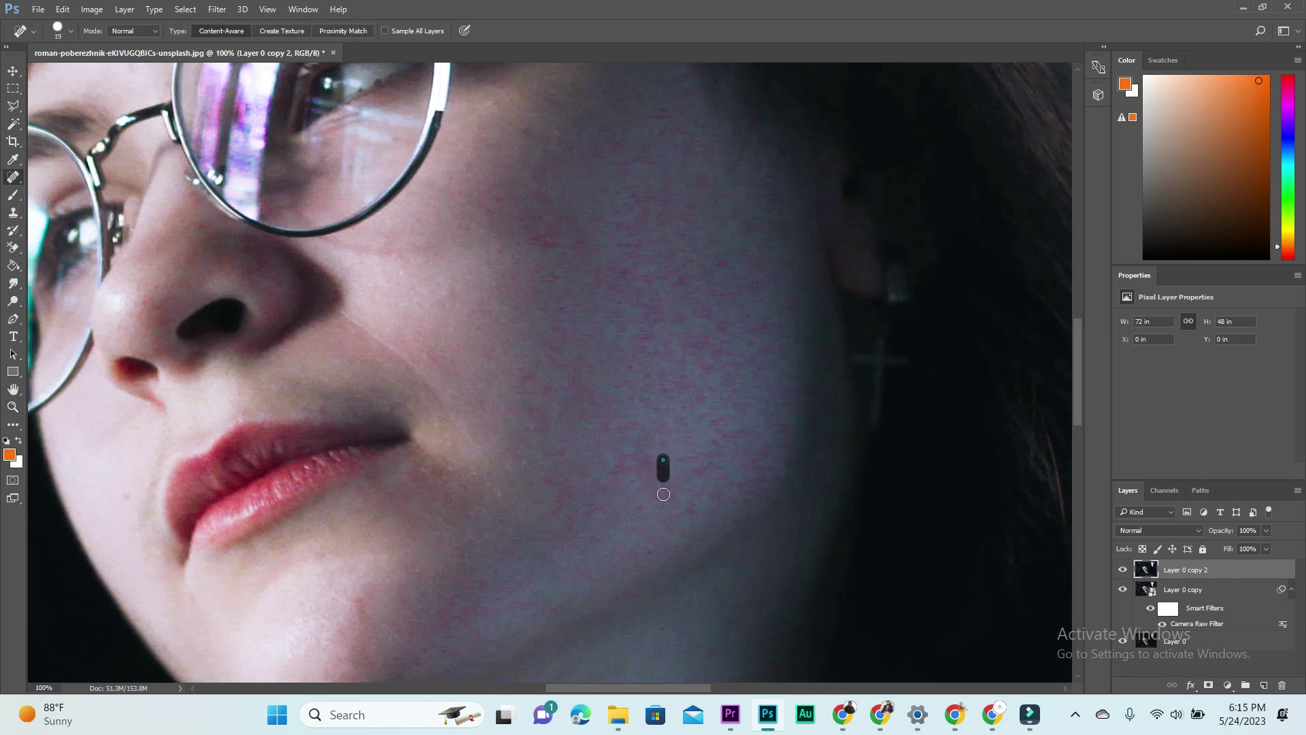
{"action": "left_click", "coordinate": [680, 490]}
{"action": "left_click", "coordinate": [686, 494]}
{"action": "key", "text": "bracketright"}
{"action": "key", "text": "bracketright"}
{"action": "key", "text": "bracketright"}
{"action": "key", "text": "bracketright"}
{"action": "key", "text": "bracketright"}
{"action": "key", "text": "bracketright"}
{"action": "key", "text": "bracketright"}
Step: Bring the chin into view and spot-heal its blemishes with a smaller brush
{"action": "key", "text": "h"}
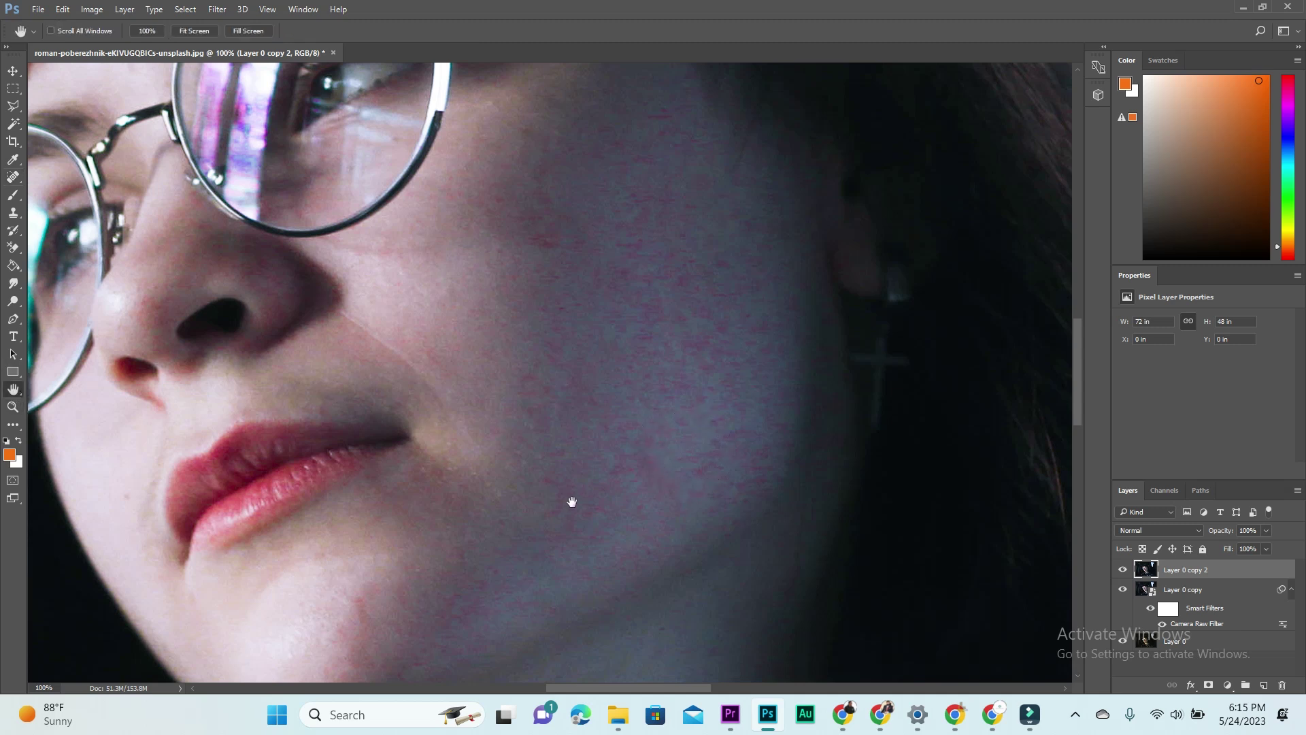
{"action": "left_click_drag", "start_coordinate": [571, 502], "coordinate": [584, 307]}
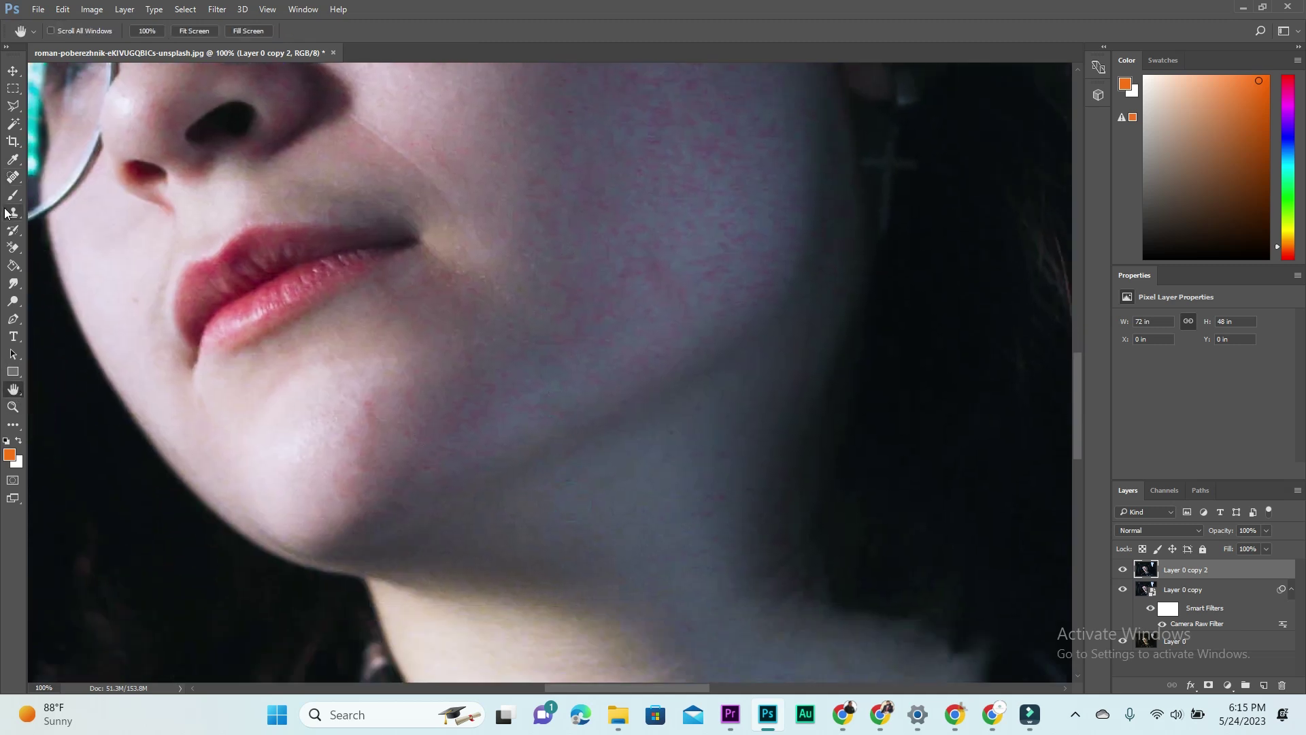
{"action": "left_click", "coordinate": [13, 177]}
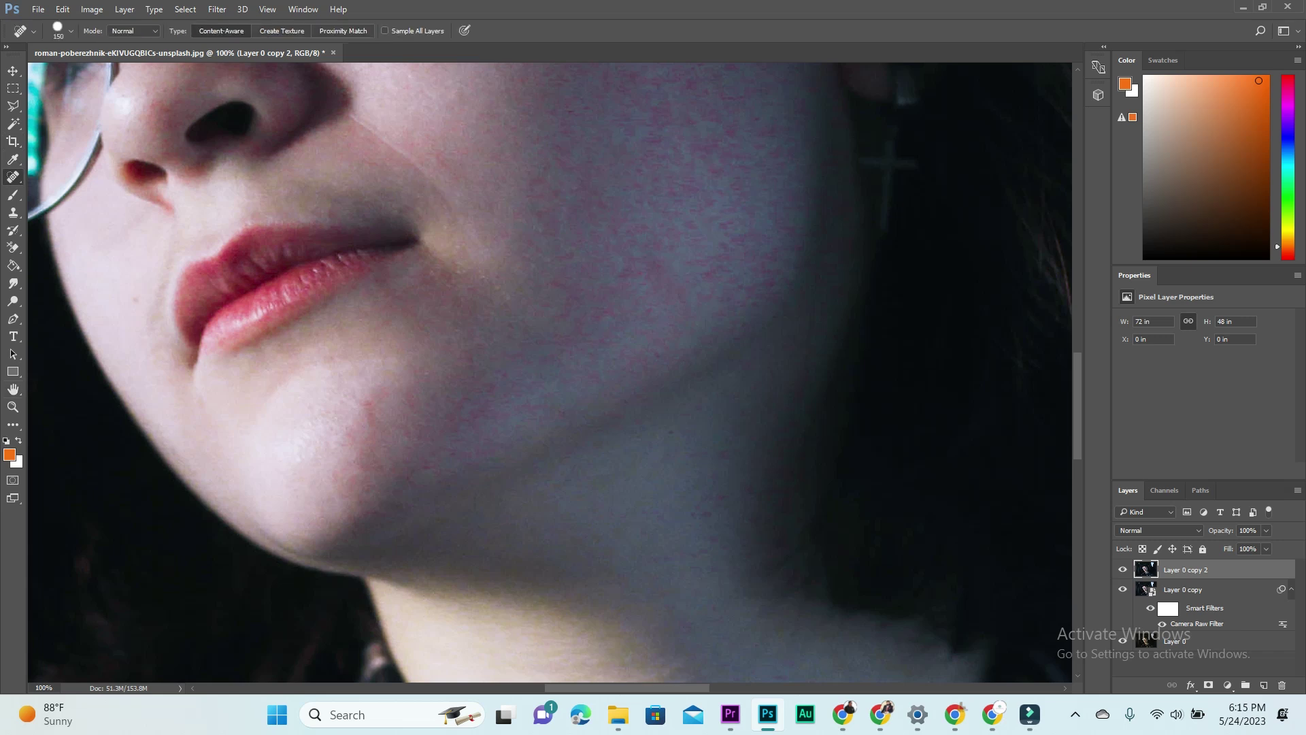
{"action": "left_click", "coordinate": [363, 422]}
{"action": "left_click", "coordinate": [401, 426]}
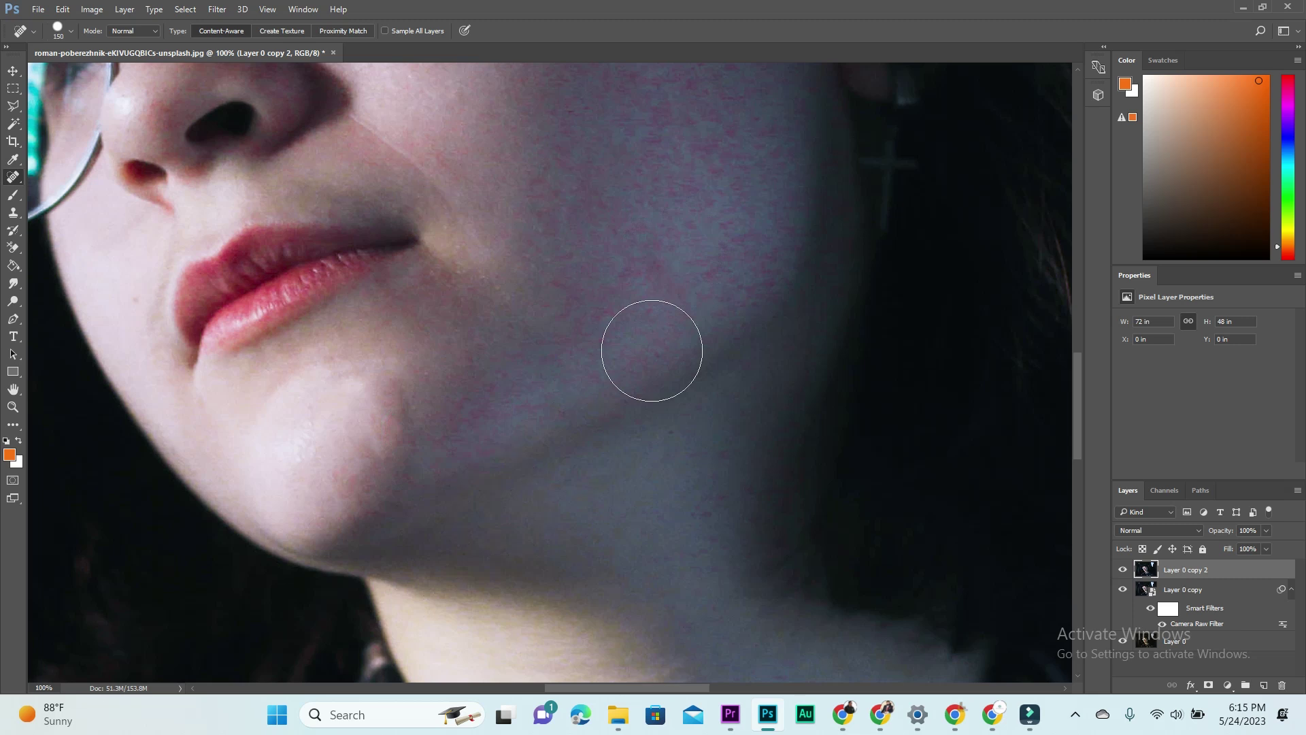
{"action": "key", "text": "bracketleft"}
{"action": "key", "text": "bracketleft"}
{"action": "key", "text": "bracketleft"}
{"action": "key", "text": "bracketleft"}
{"action": "key", "text": "bracketleft"}
{"action": "key", "text": "bracketleft"}
{"action": "key", "text": "bracketleft"}
{"action": "key", "text": "bracketleft"}
{"action": "left_click_drag", "start_coordinate": [410, 422], "coordinate": [402, 449]}
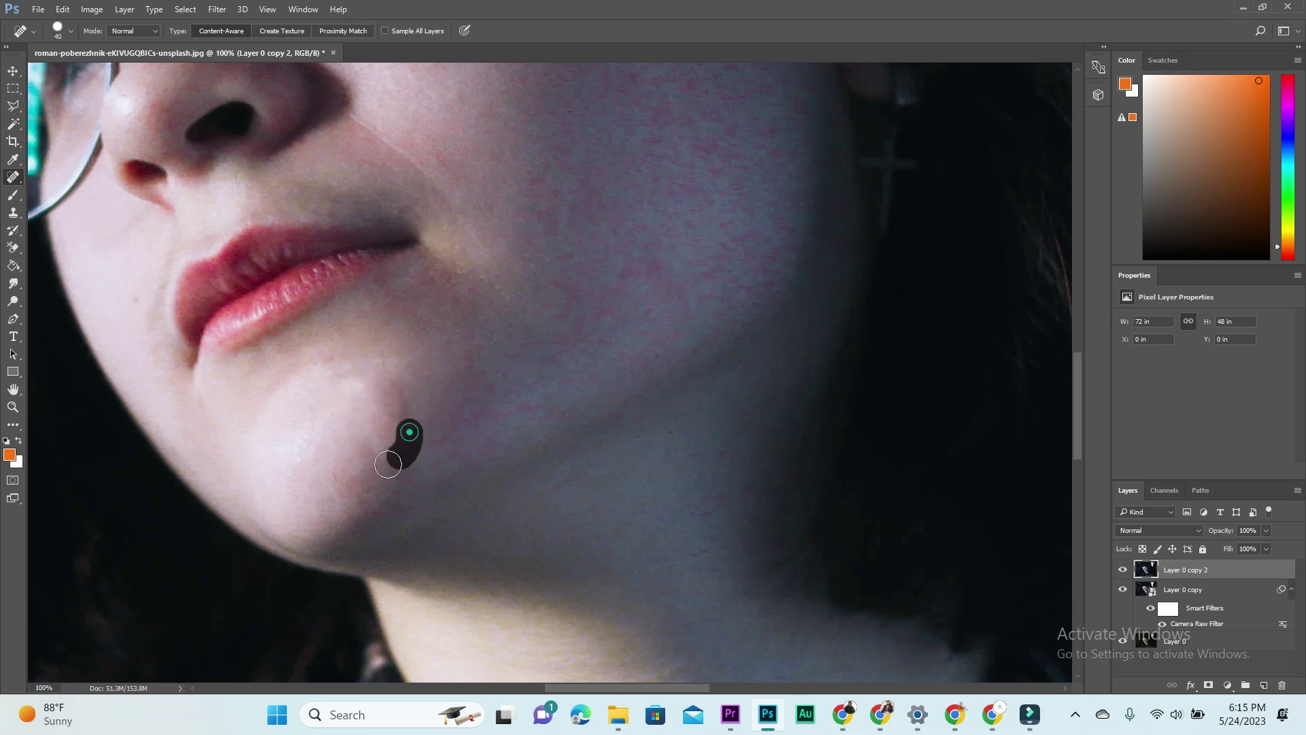
{"action": "left_click", "coordinate": [402, 399]}
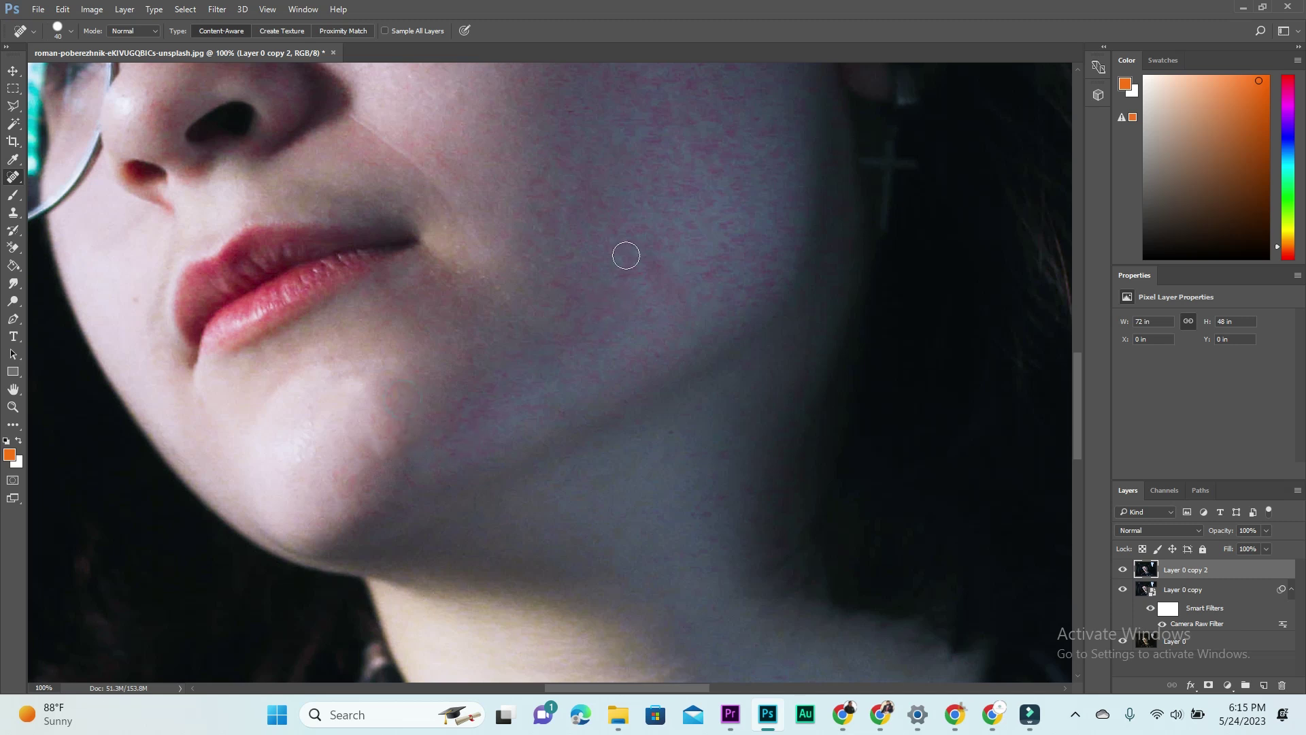
Step: Heal the remaining spots and streaks across the cheek
{"action": "mouse_move", "coordinate": [639, 232]}
{"action": "left_mouse_down"}
{"action": "mouse_move", "coordinate": [609, 327]}
{"action": "mouse_move", "coordinate": [611, 404]}
{"action": "left_mouse_up"}
{"action": "left_click", "coordinate": [523, 205]}
{"action": "left_click_drag", "start_coordinate": [616, 429], "coordinate": [645, 473]}
{"action": "left_click", "coordinate": [593, 432]}
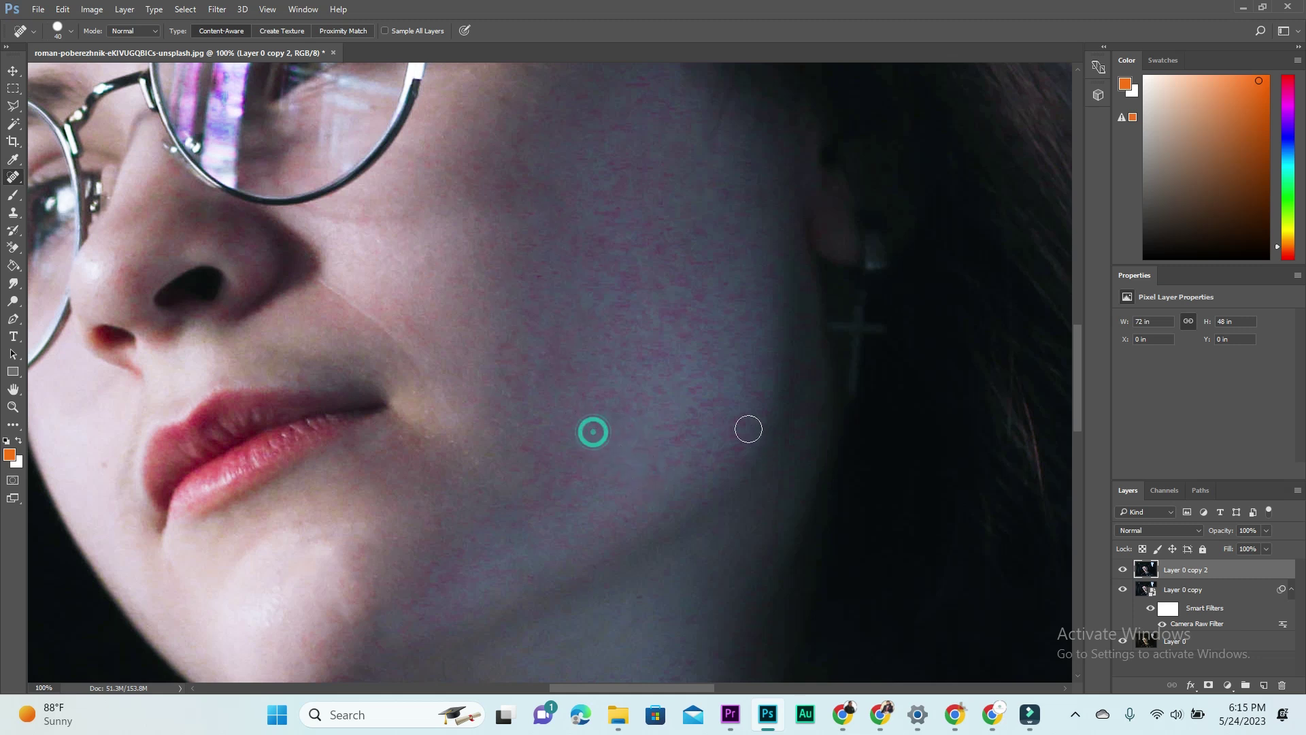
{"action": "left_click", "coordinate": [684, 436]}
{"action": "left_click_drag", "start_coordinate": [702, 397], "coordinate": [718, 419]}
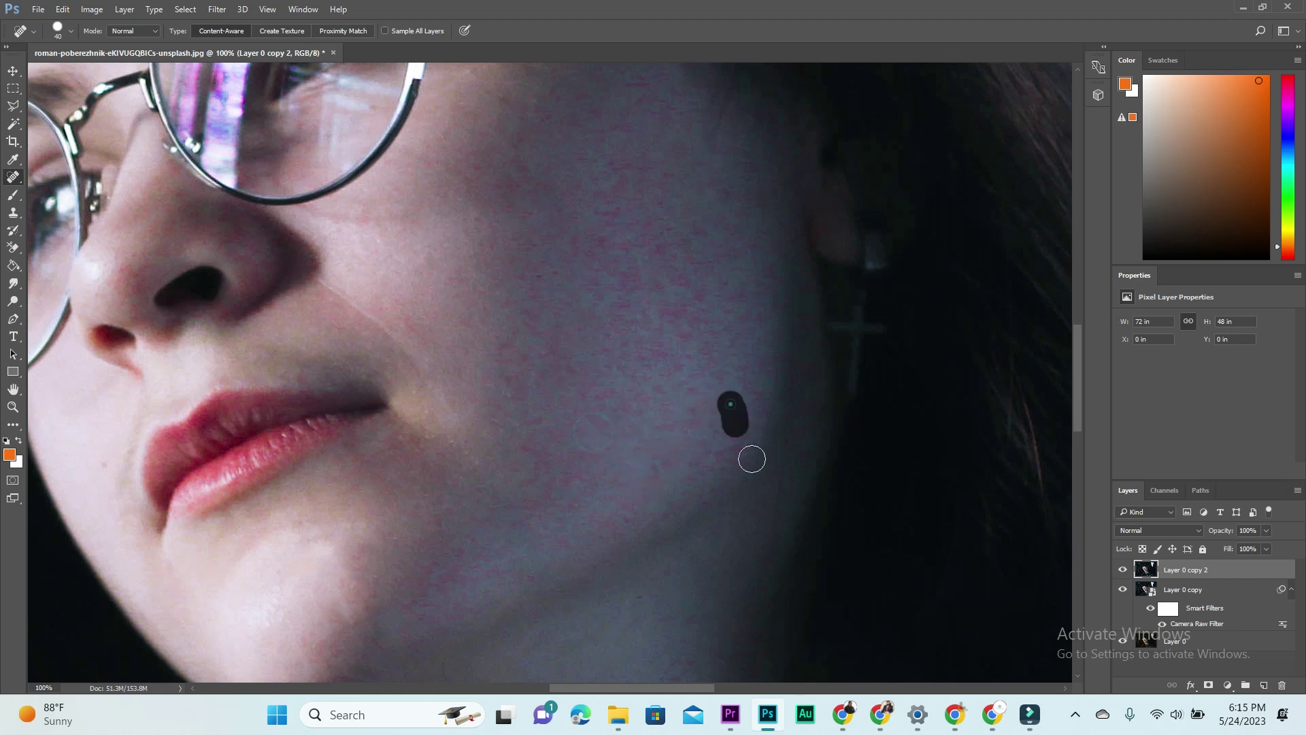
{"action": "left_click", "coordinate": [704, 428]}
{"action": "left_click", "coordinate": [689, 291]}
{"action": "left_click_drag", "start_coordinate": [698, 275], "coordinate": [711, 294]}
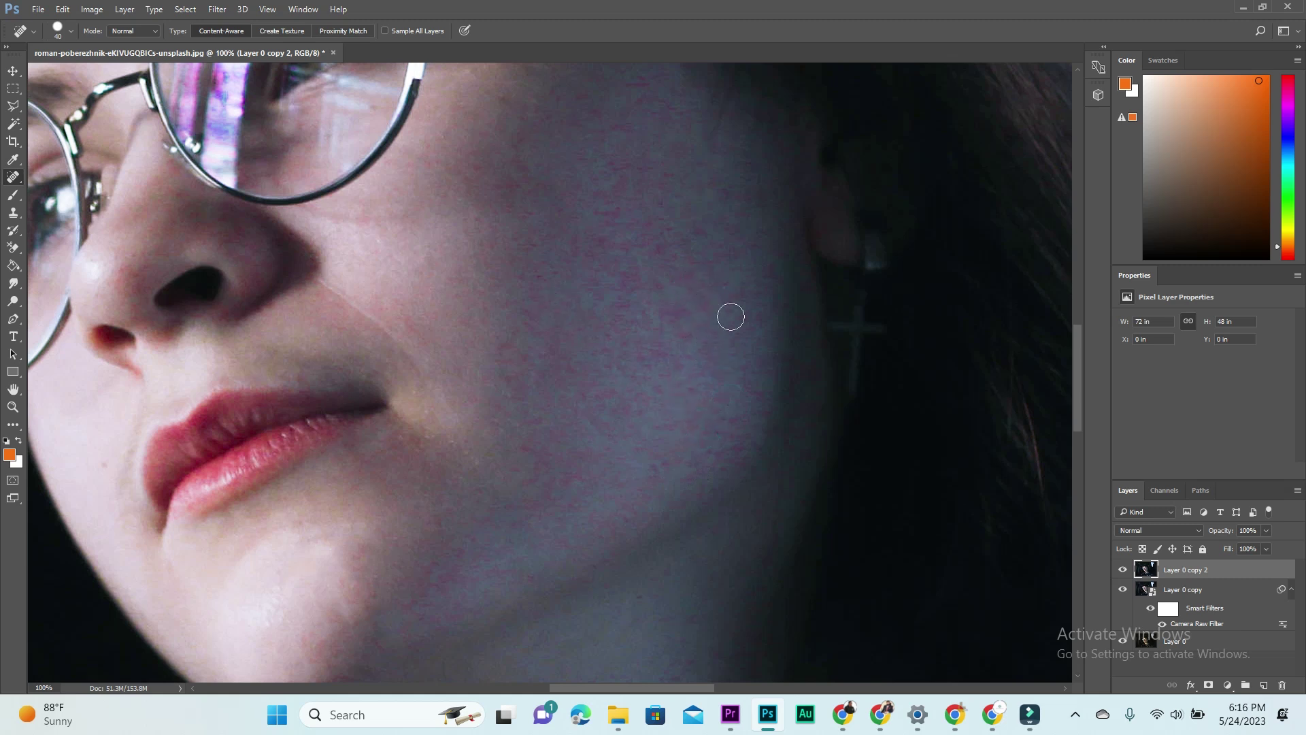
Step: Heal spots below the eye and on the upper cheek, then fit the portrait on screen
{"action": "left_click_drag", "start_coordinate": [626, 306], "coordinate": [627, 320]}
{"action": "left_click_drag", "start_coordinate": [635, 268], "coordinate": [624, 274]}
{"action": "left_click", "coordinate": [602, 268]}
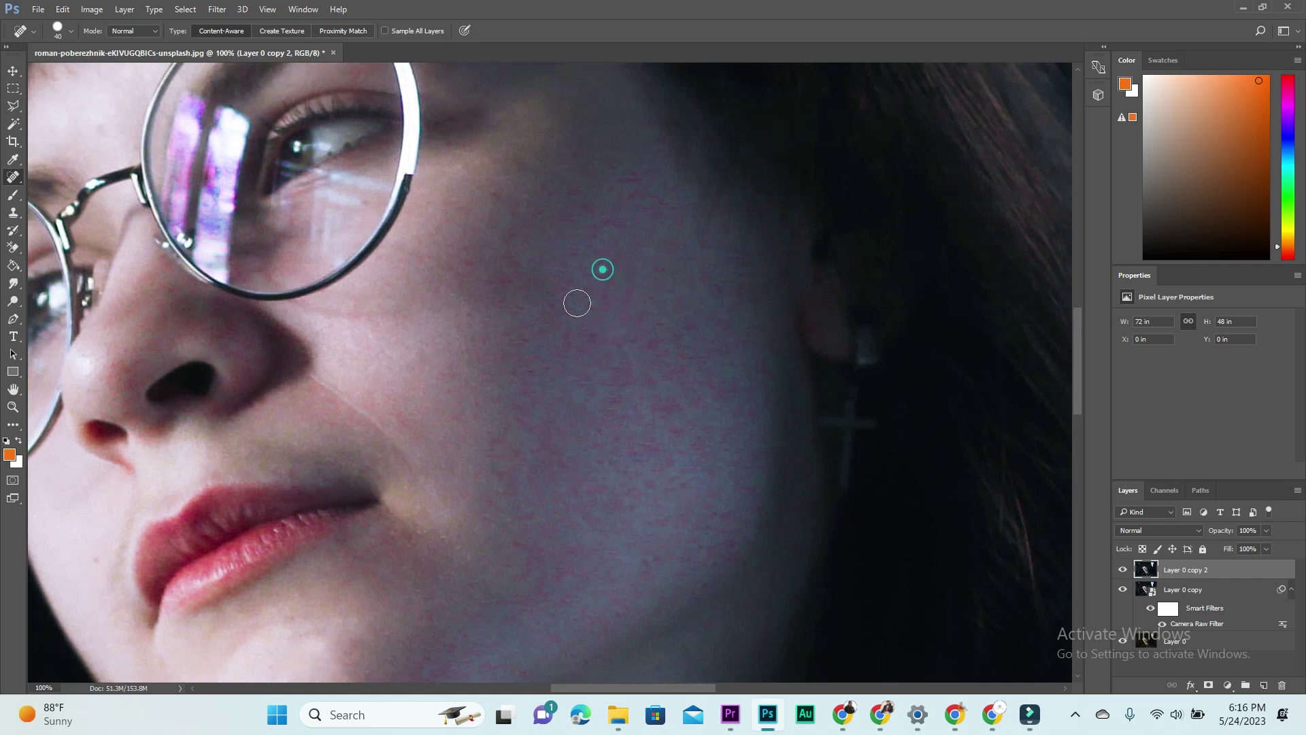
{"action": "left_click", "coordinate": [601, 218]}
{"action": "key", "text": "ctrl+minus"}
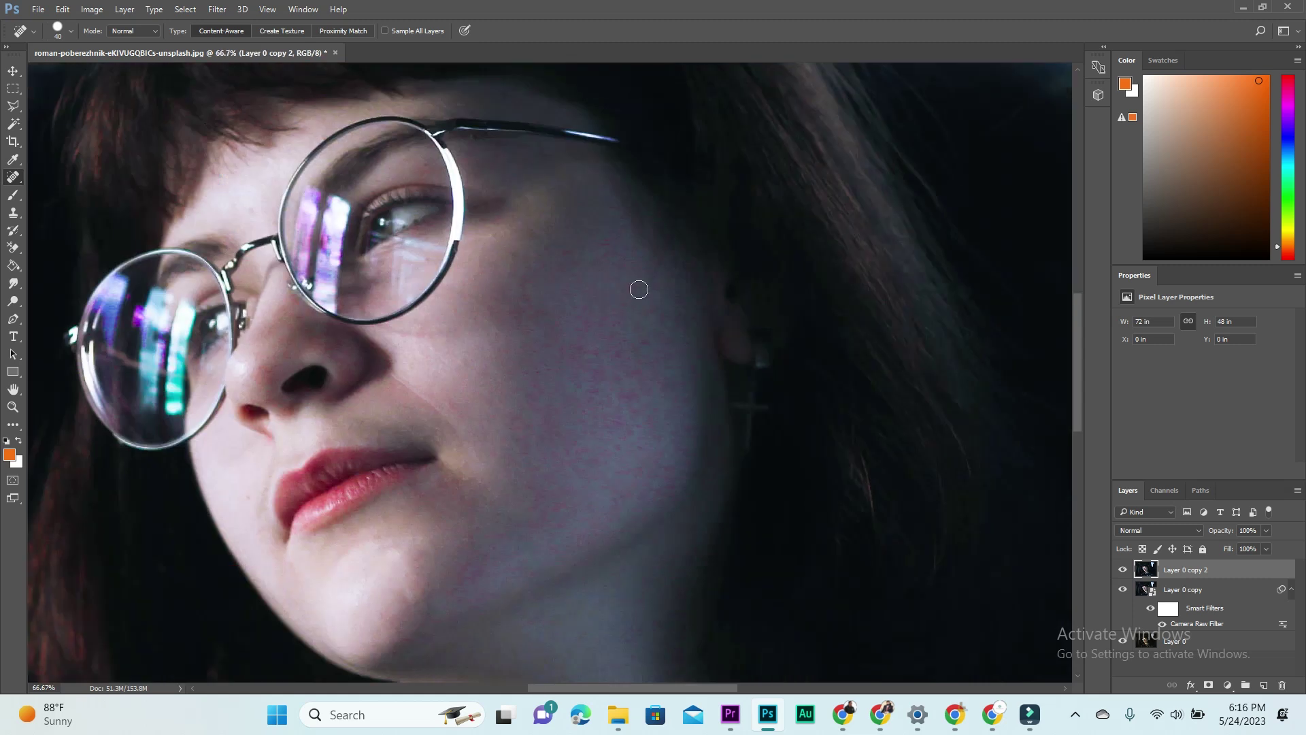
{"action": "key", "text": "ctrl+0"}
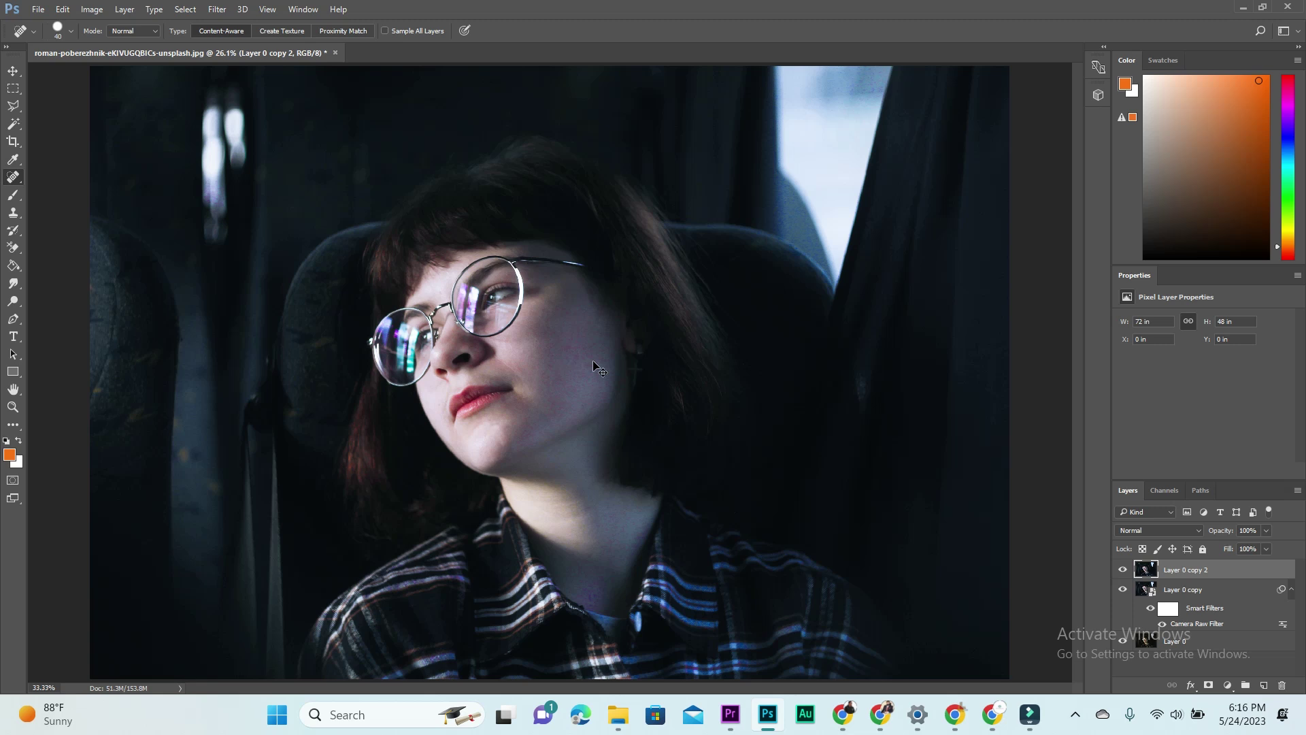
Step: Heal the spots at the lip corners and along the chin edge
{"action": "key", "text": "ctrl+plus"}
{"action": "key", "text": "ctrl+plus"}
{"action": "key", "text": "ctrl+plus"}
{"action": "key", "text": "ctrl+plus"}
{"action": "left_click_drag", "start_coordinate": [483, 364], "coordinate": [561, 299]}
{"action": "left_click", "coordinate": [443, 396]}
{"action": "left_click_drag", "start_coordinate": [204, 422], "coordinate": [209, 449]}
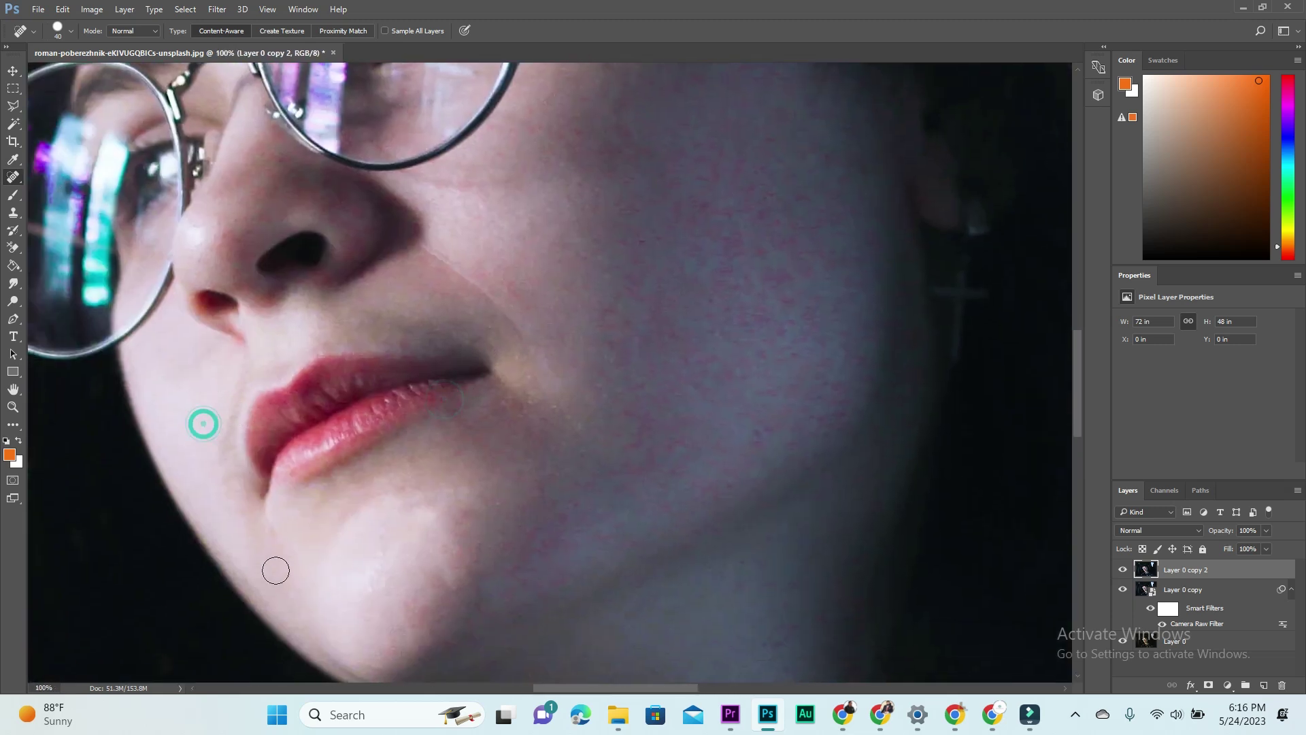
{"action": "left_click", "coordinate": [224, 542]}
{"action": "left_click", "coordinate": [250, 577]}
{"action": "left_click_drag", "start_coordinate": [321, 604], "coordinate": [290, 550]}
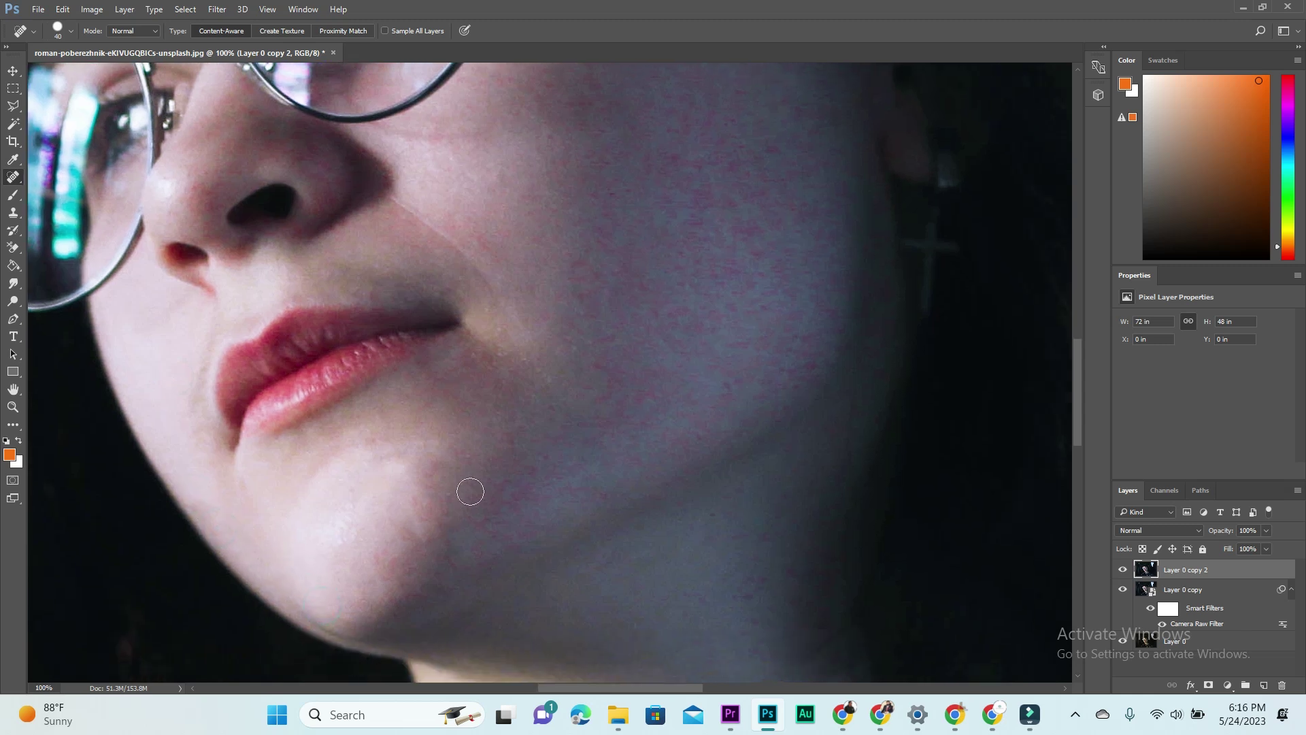
Step: Heal two more faint spots on the cheek
{"action": "key", "text": "ctrl+minus"}
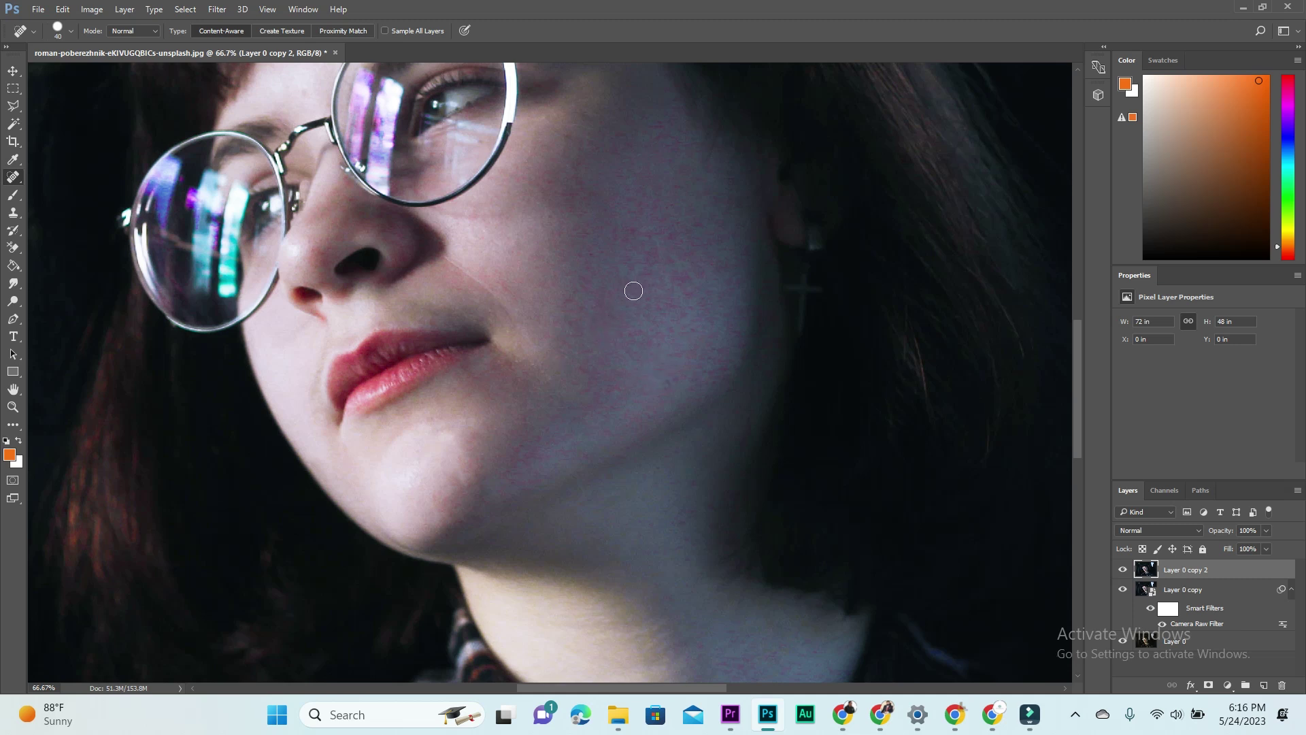
{"action": "left_click", "coordinate": [647, 306]}
{"action": "left_click_drag", "start_coordinate": [671, 265], "coordinate": [662, 308]}
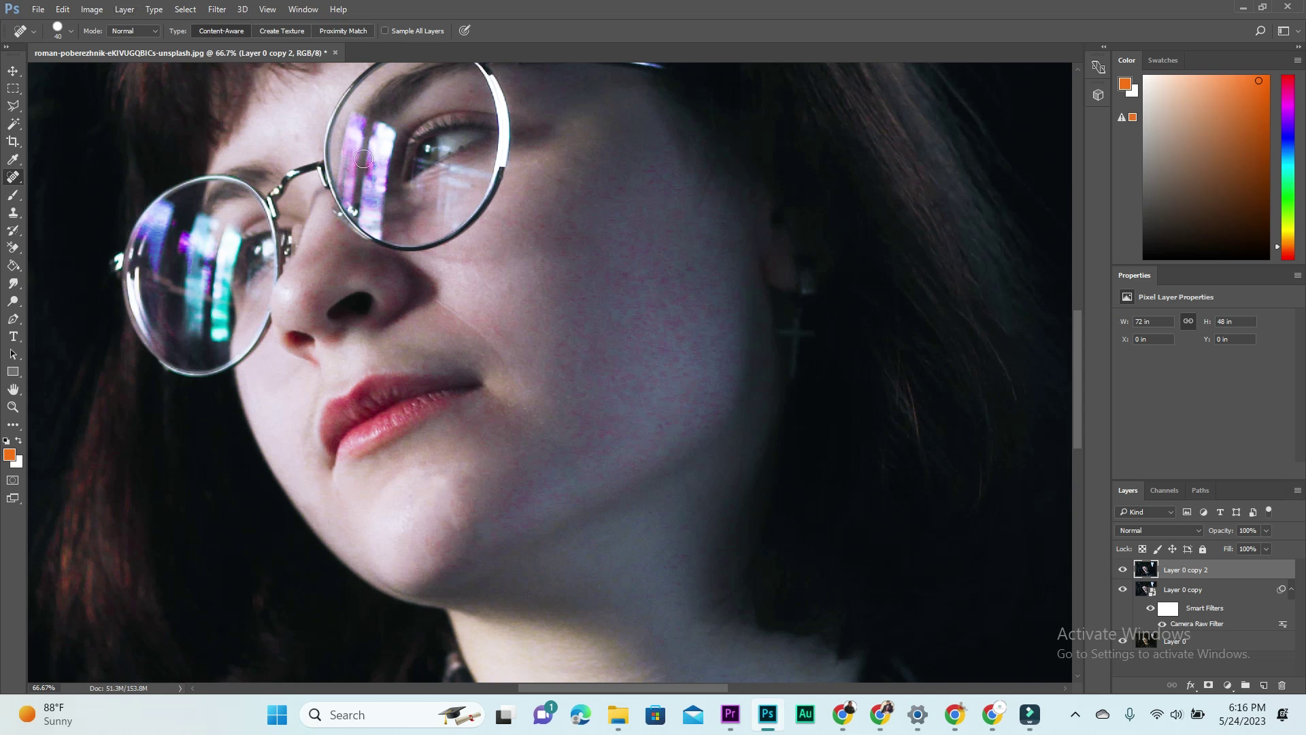
{"action": "left_click", "coordinate": [566, 371]}
Step: Toggle Layer 0 copy 2 off and on to compare before and after healing
{"action": "left_click", "coordinate": [1124, 571]}
{"action": "left_click", "coordinate": [1125, 573]}
{"action": "left_click", "coordinate": [1124, 572]}
{"action": "left_click", "coordinate": [1124, 572]}
{"action": "left_click_drag", "start_coordinate": [609, 276], "coordinate": [635, 368]}
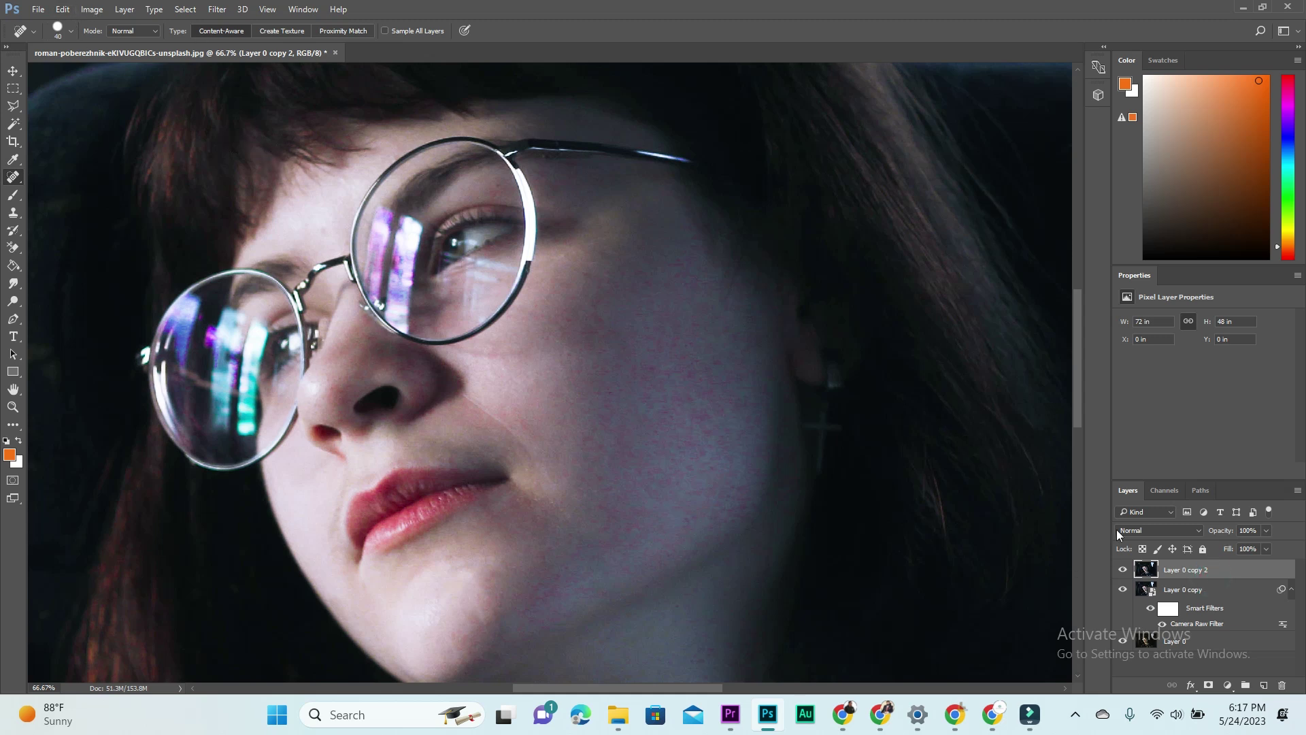
Step: Duplicate Layer 0 copy 2 into Layer 0 copy 3 in the same document
{"action": "right_click", "coordinate": [1187, 569]}
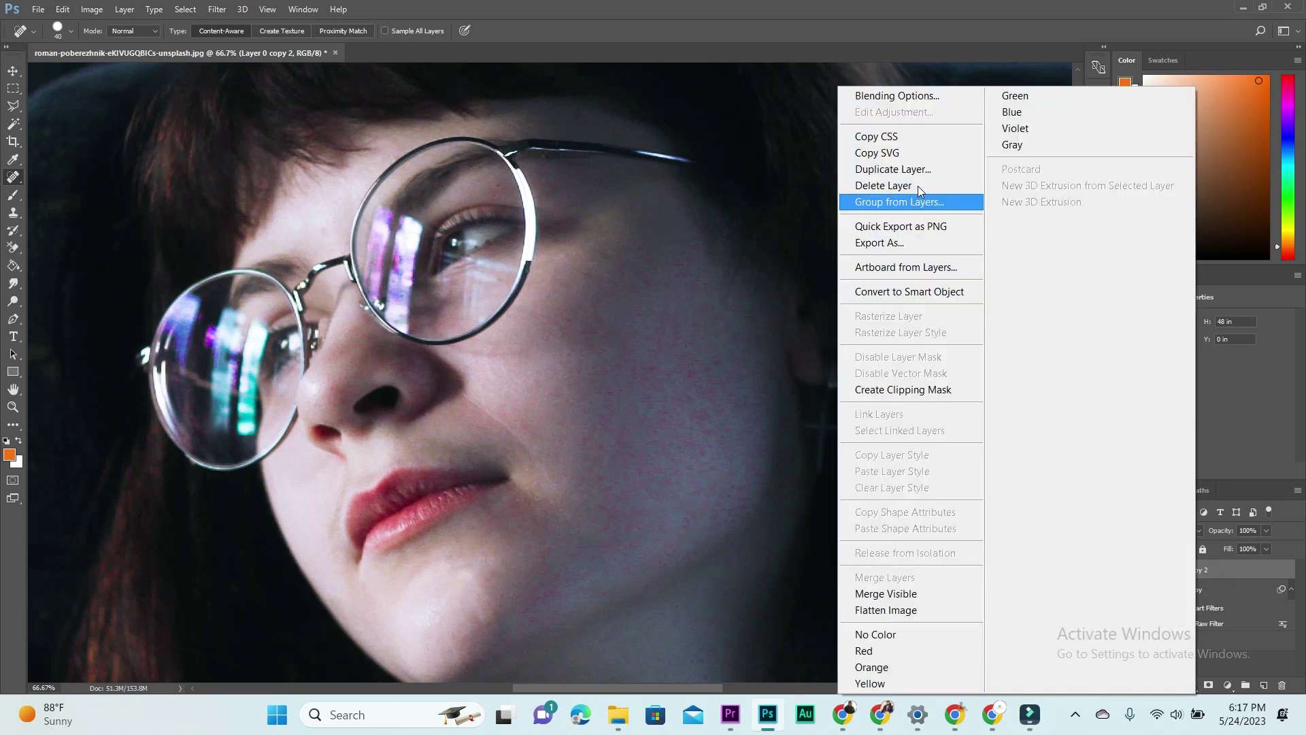
{"action": "left_click", "coordinate": [903, 170]}
{"action": "left_click", "coordinate": [618, 268]}
{"action": "left_click", "coordinate": [774, 222]}
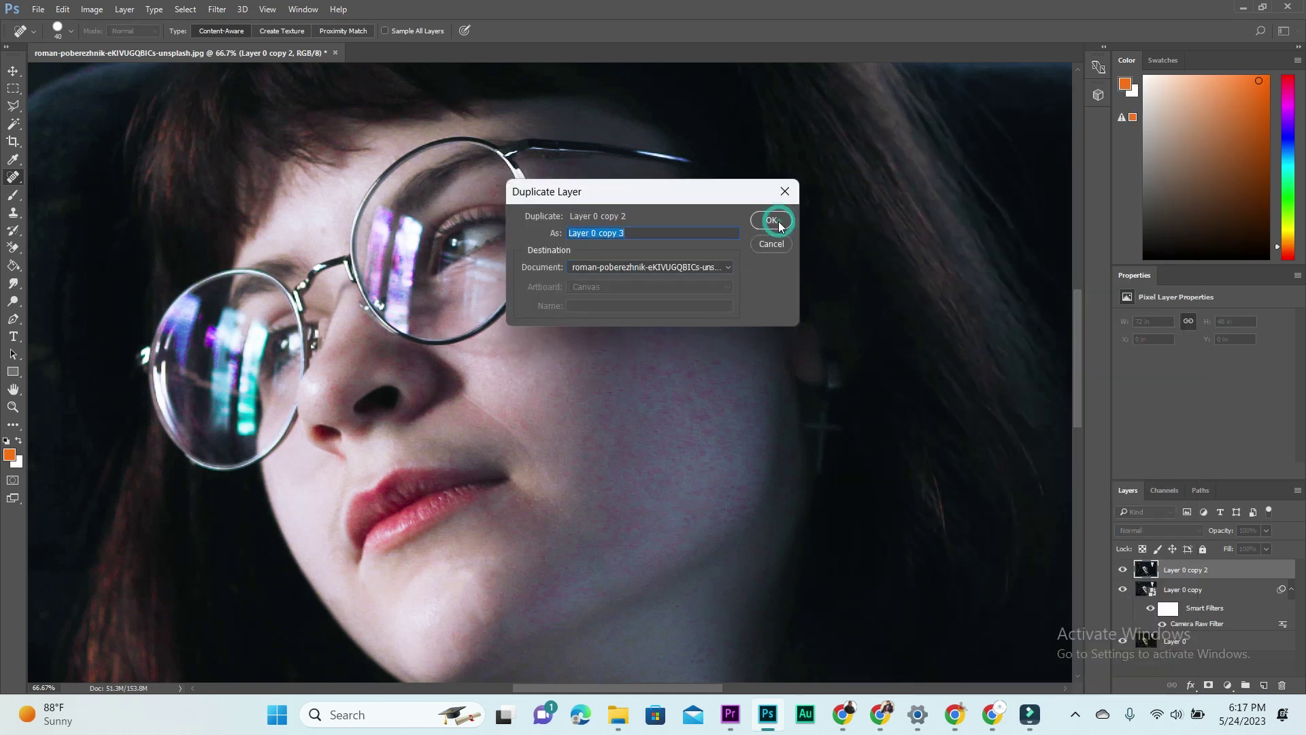
{"action": "left_click", "coordinate": [778, 223]}
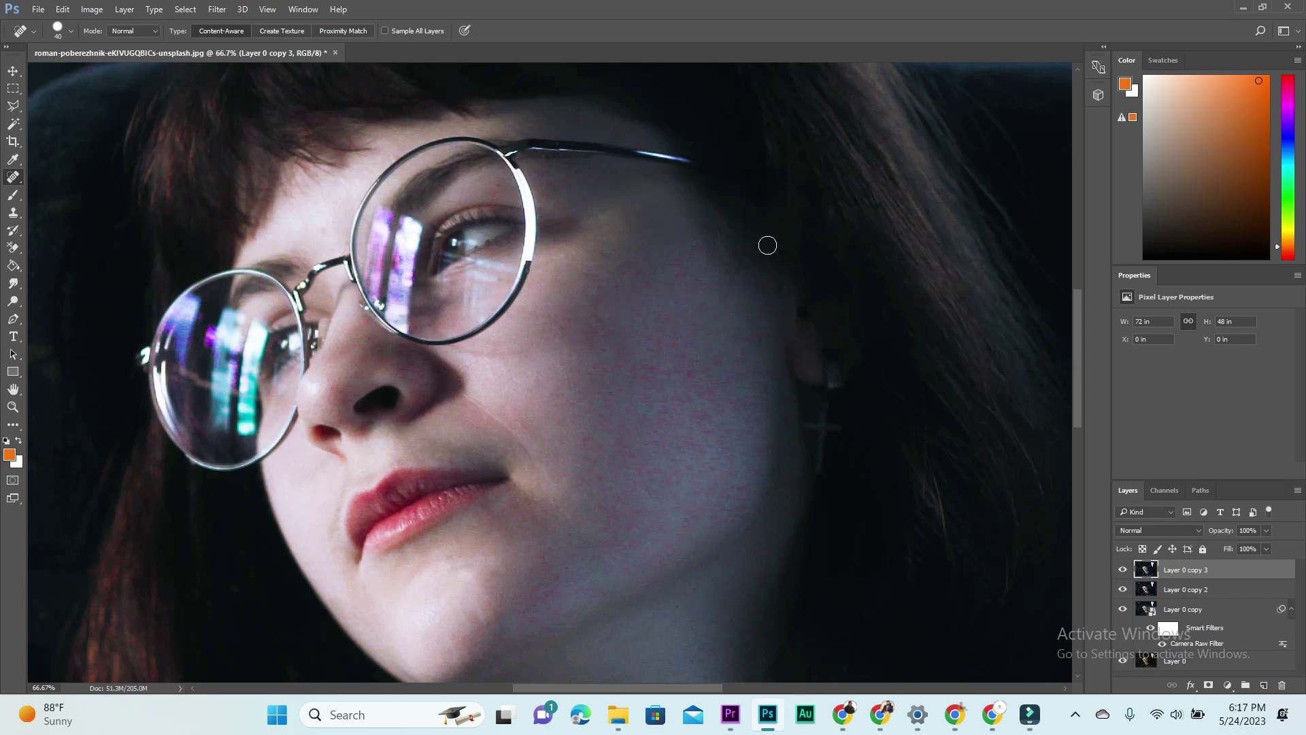
Step: Invert Layer 0 copy 3's colours into a negative and zoom out to the whole portrait
{"action": "left_click", "coordinate": [63, 10]}
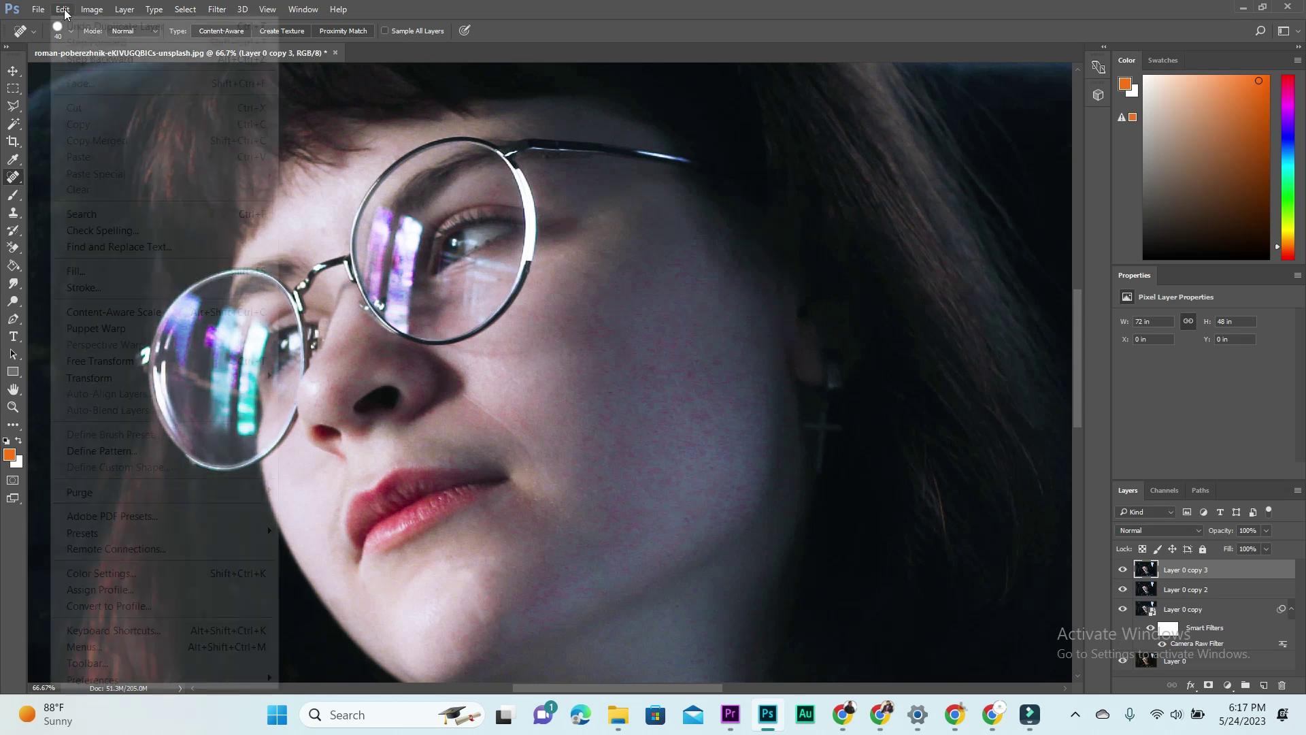
{"action": "left_click", "coordinate": [92, 10]}
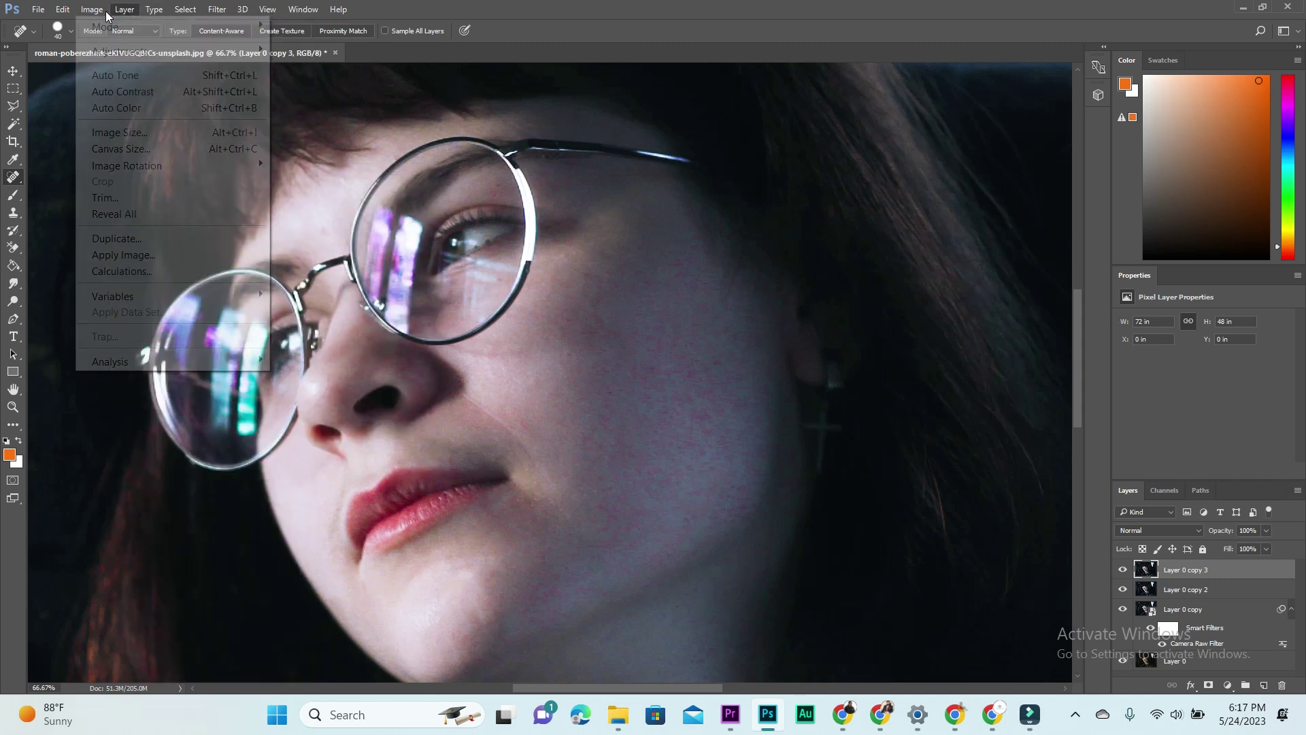
{"action": "mouse_move", "coordinate": [120, 51]}
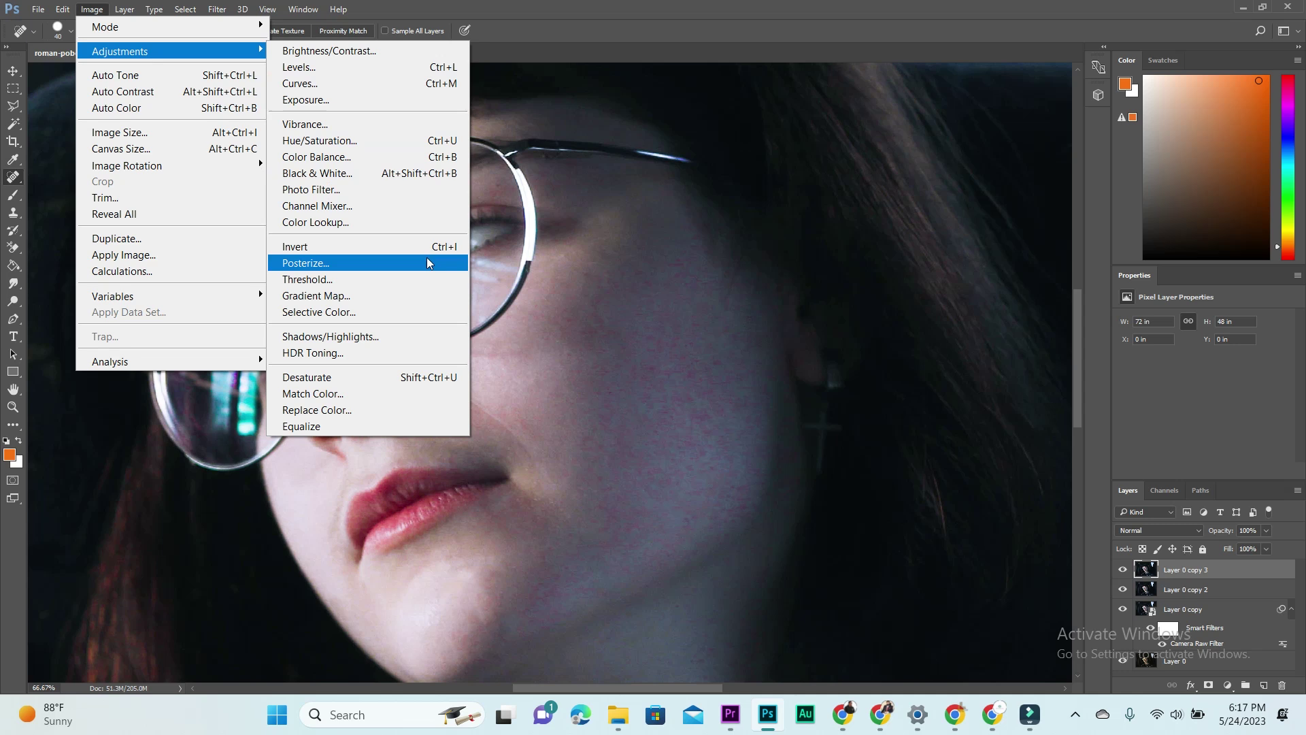
{"action": "left_click", "coordinate": [425, 247]}
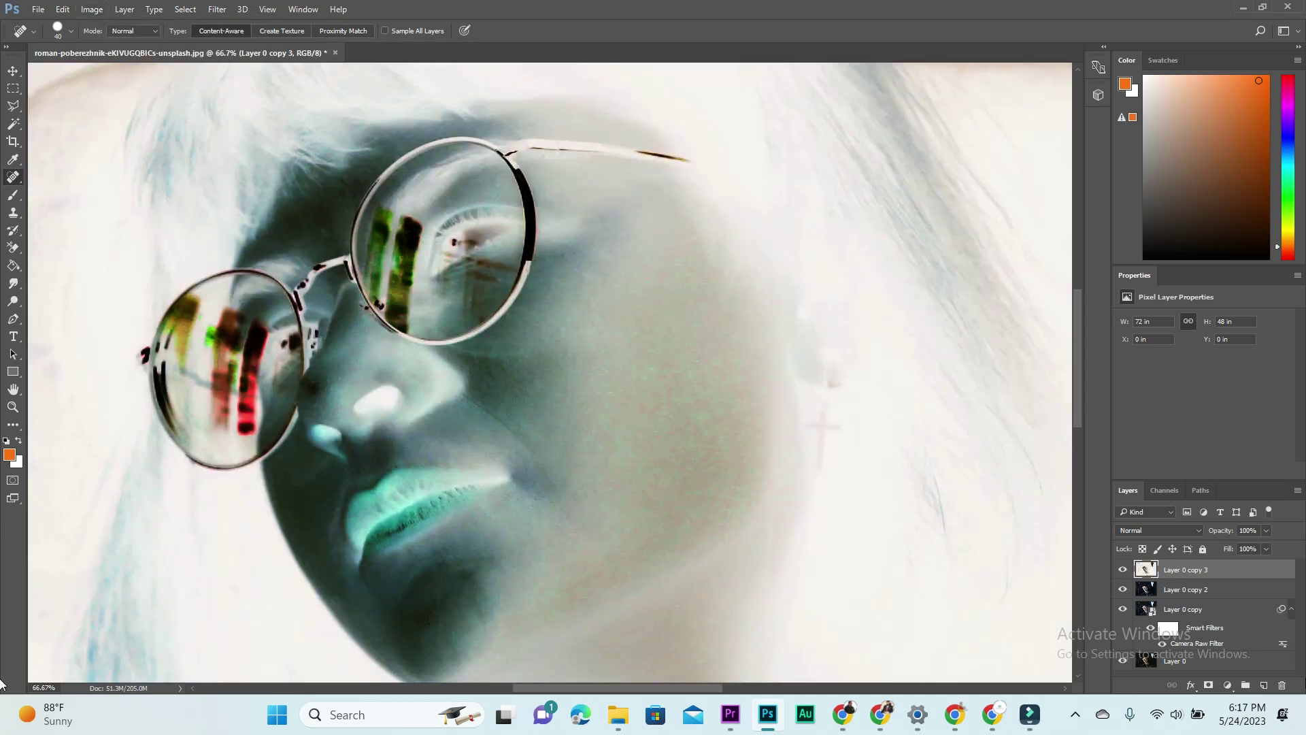
{"action": "key", "text": "ctrl+minus"}
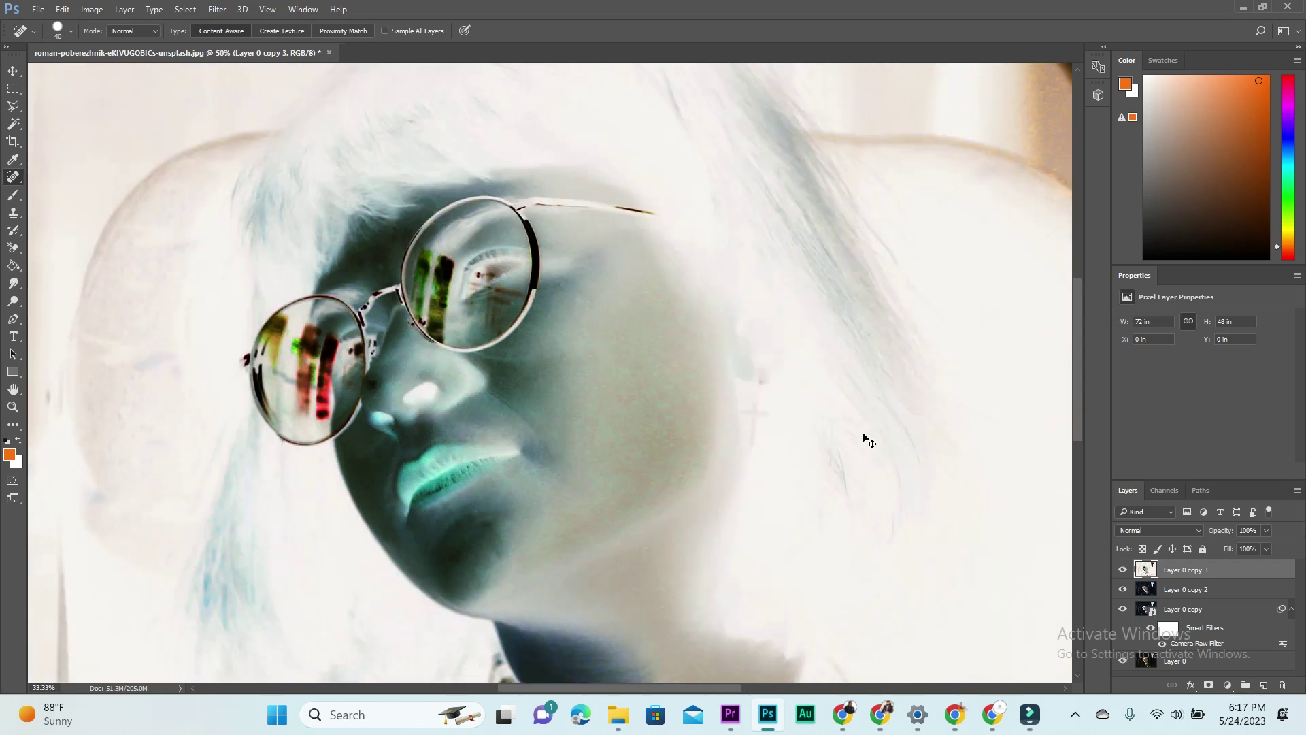
{"action": "key", "text": "ctrl+minus"}
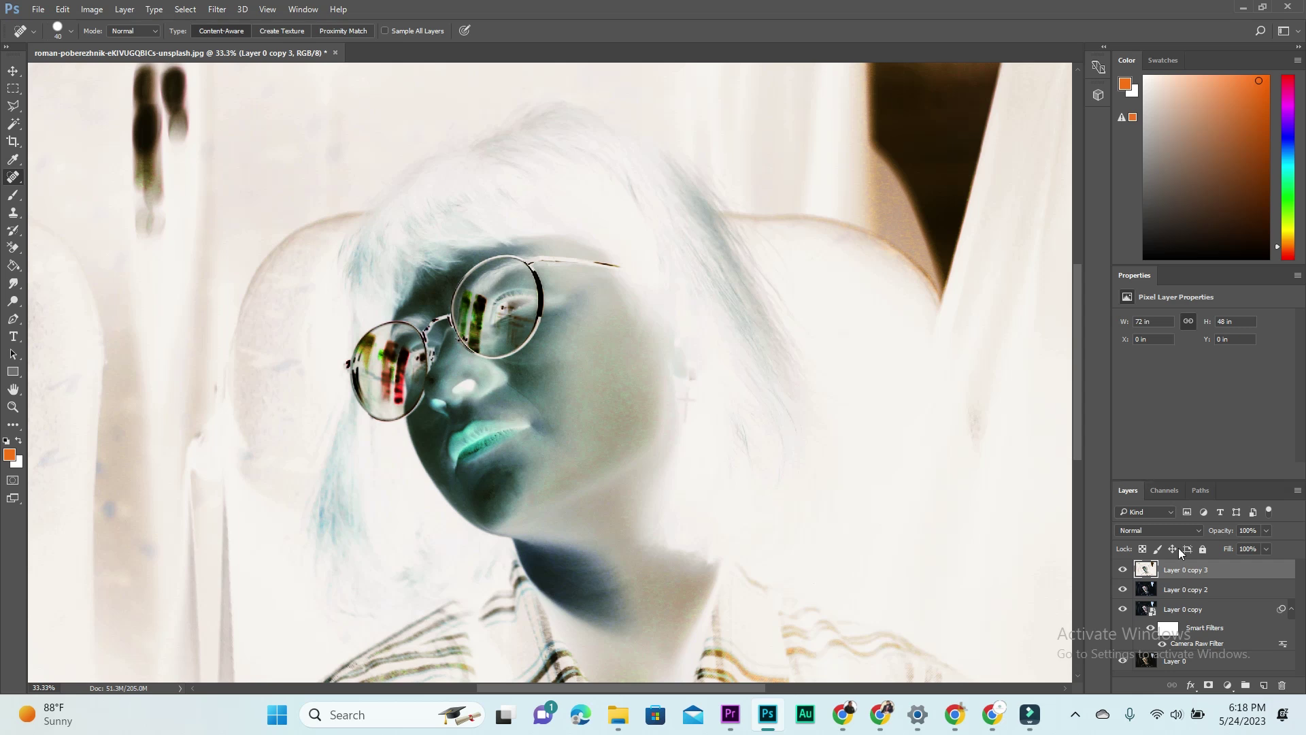
Step: Set Layer 0 copy 3's blend mode to Vivid Light after briefly trying Hard Light
{"action": "left_click", "coordinate": [1168, 529]}
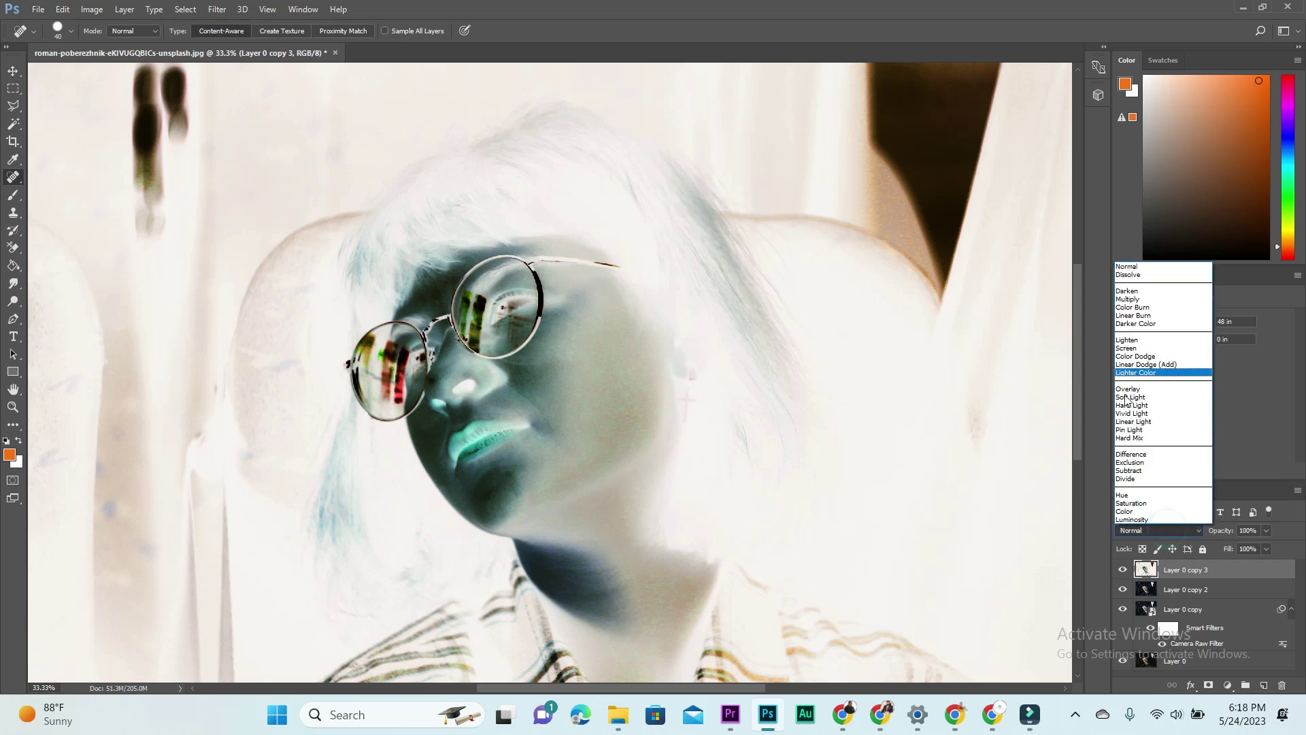
{"action": "left_click", "coordinate": [1135, 412]}
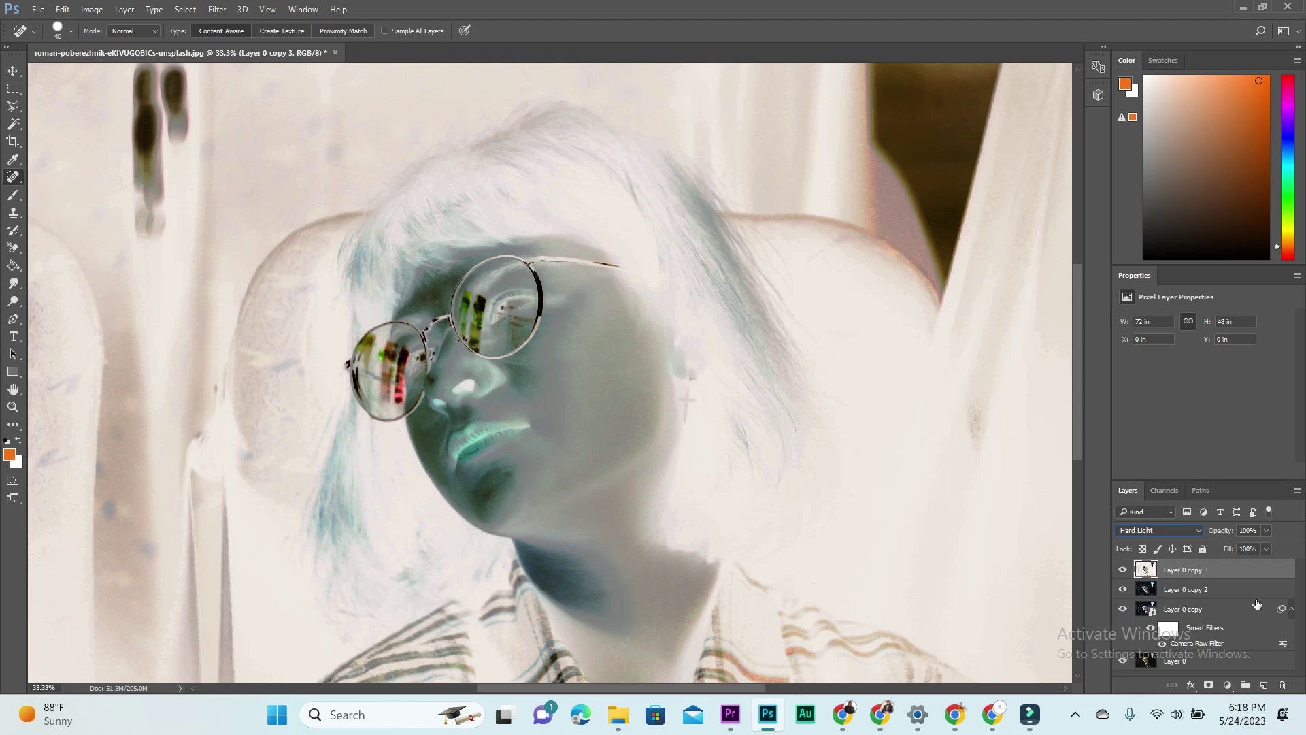
{"action": "left_click", "coordinate": [1182, 532]}
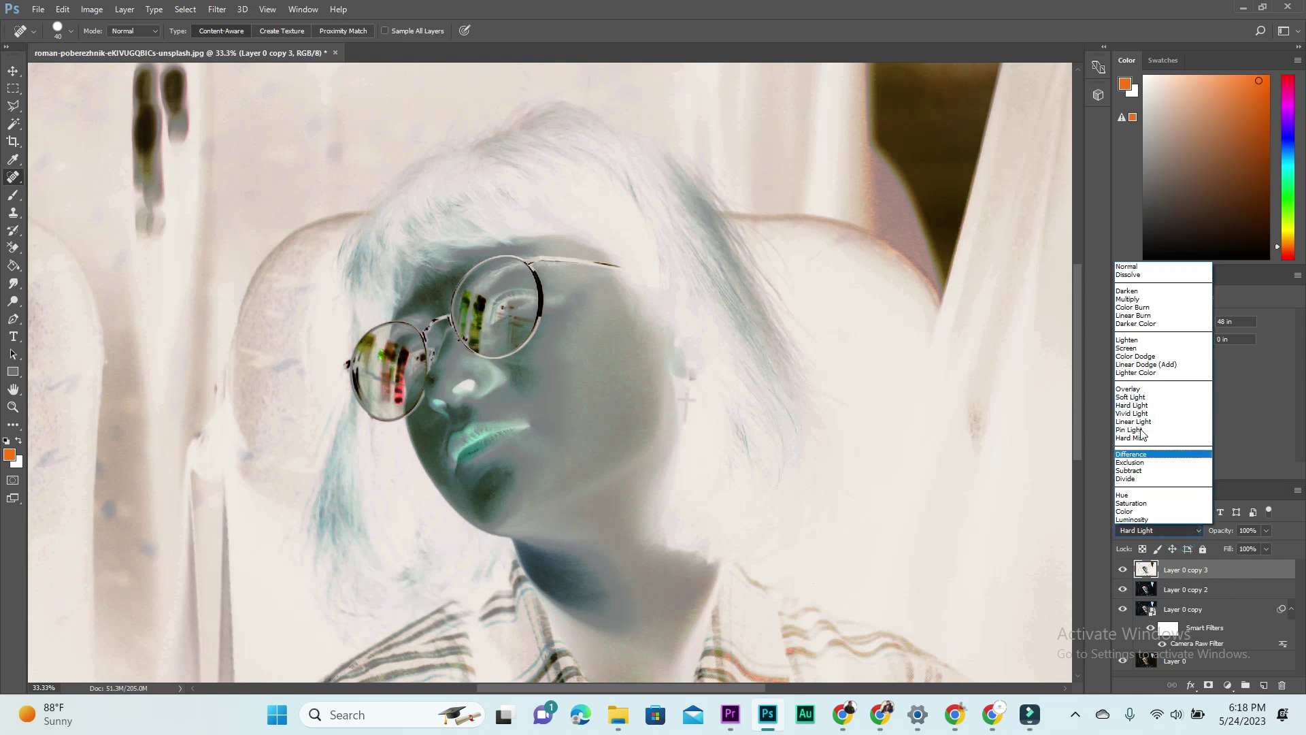
{"action": "left_click", "coordinate": [1136, 413]}
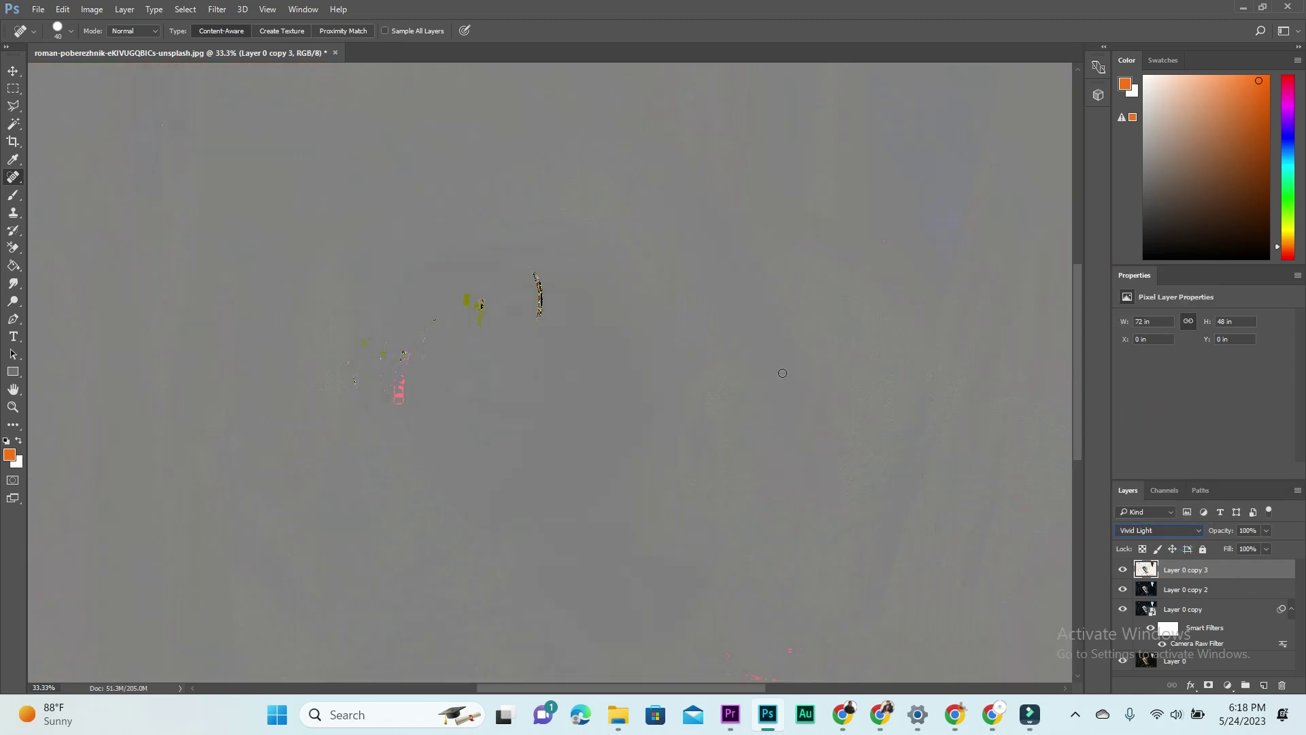
{"action": "left_click", "coordinate": [121, 10]}
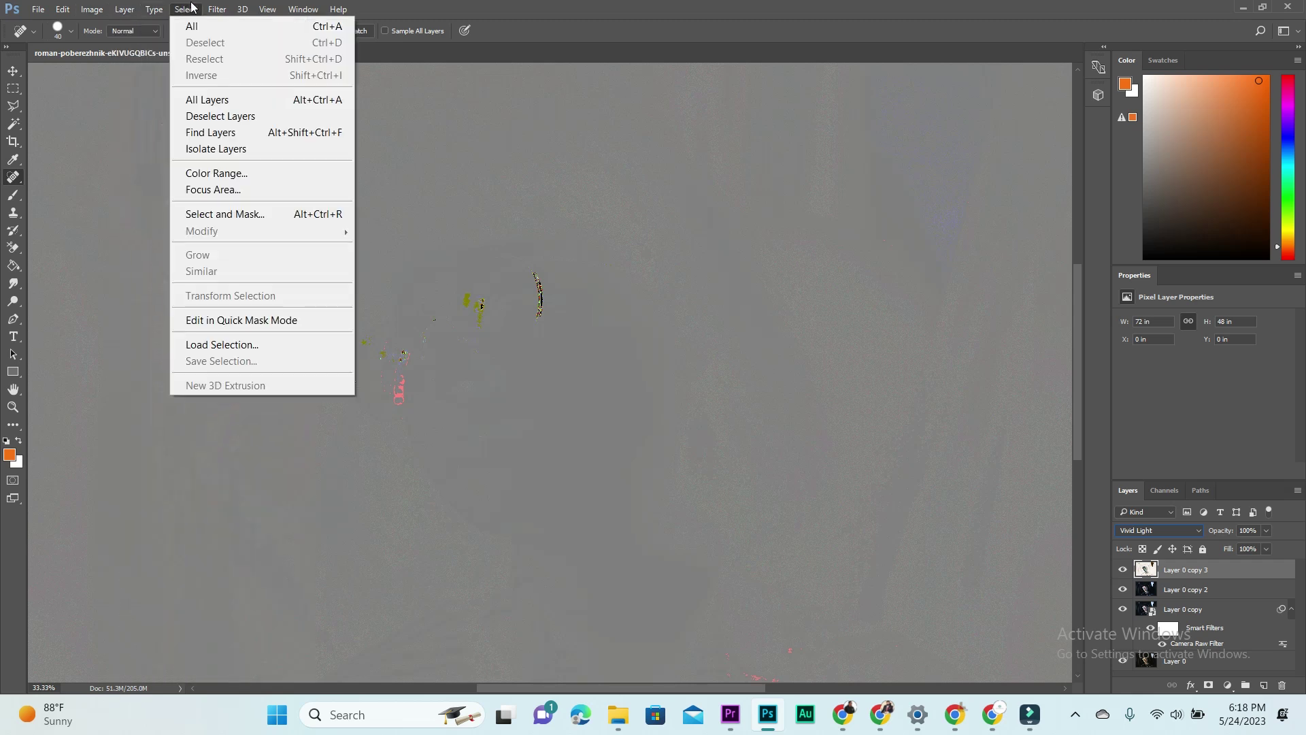
Step: Apply a High Pass filter with a 9.4-pixel radius to Layer 0 copy 3
{"action": "mouse_move", "coordinate": [231, 345]}
{"action": "left_click", "coordinate": [474, 361]}
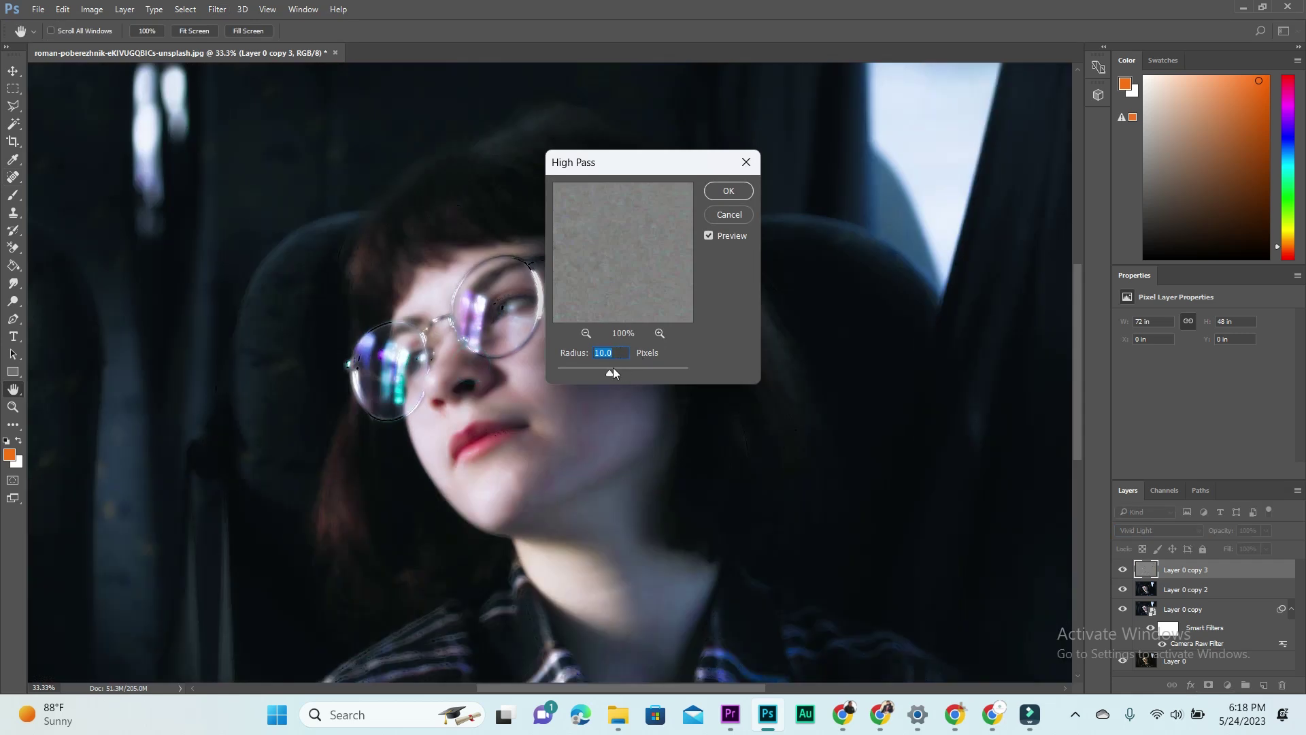
{"action": "left_click_drag", "start_coordinate": [608, 372], "coordinate": [607, 374]}
{"action": "left_click", "coordinate": [610, 371]}
{"action": "left_click_drag", "start_coordinate": [610, 371], "coordinate": [611, 365]}
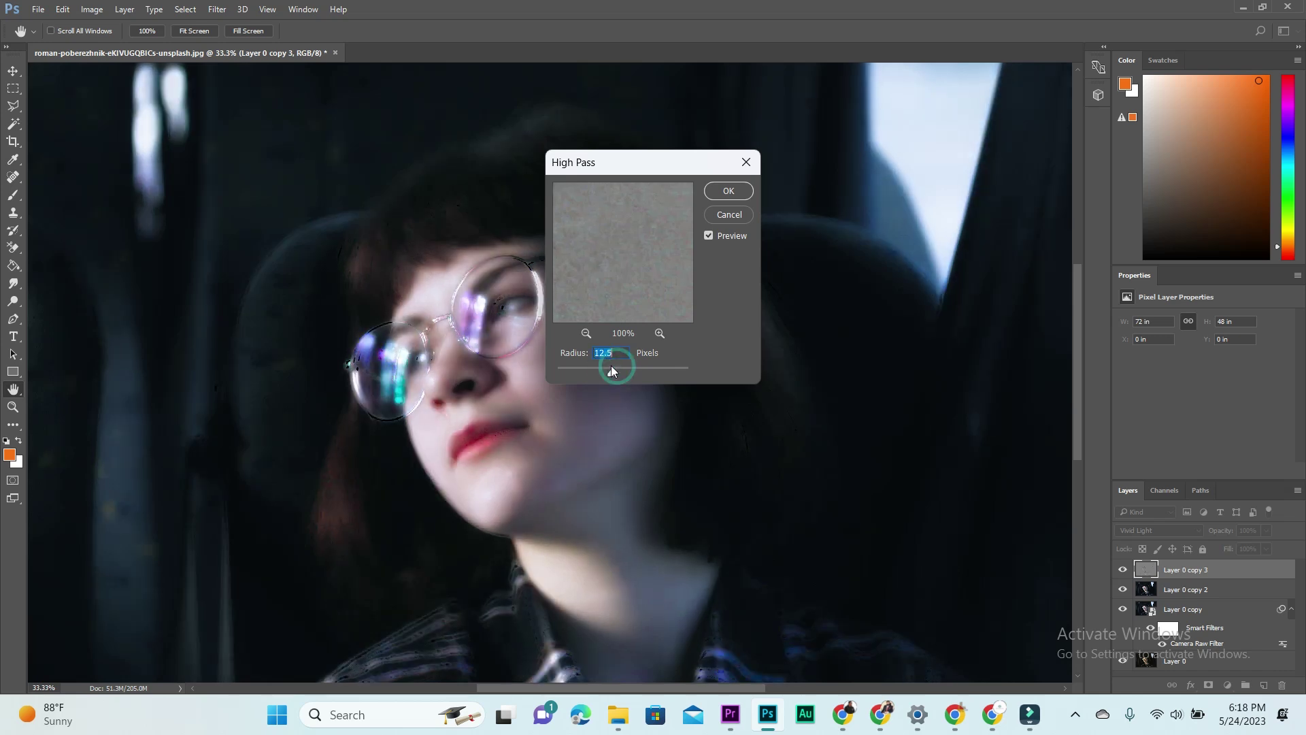
{"action": "left_click", "coordinate": [611, 366]}
{"action": "left_click", "coordinate": [611, 366]}
{"action": "left_click_drag", "start_coordinate": [607, 369], "coordinate": [605, 369]}
{"action": "left_click", "coordinate": [725, 194]}
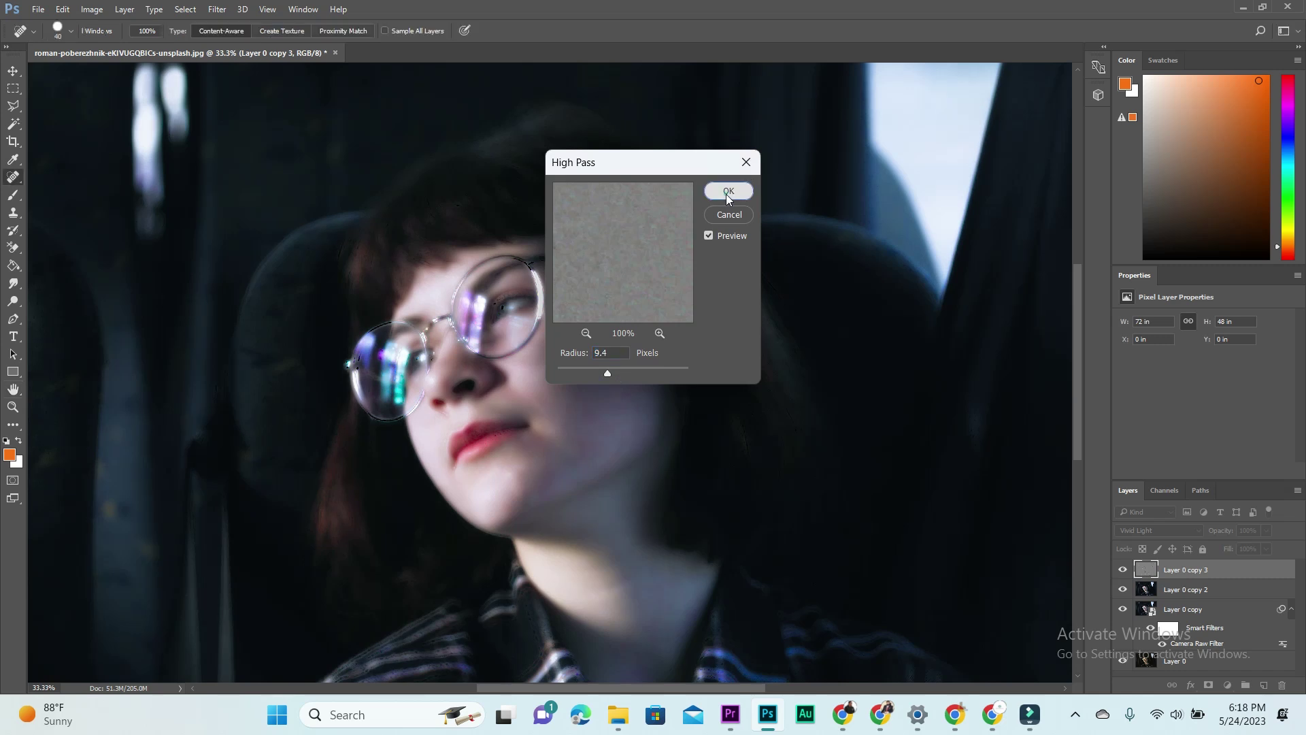
{"action": "scroll", "coordinate": [783, 470], "scroll_direction": "down", "scroll_amount": 3}
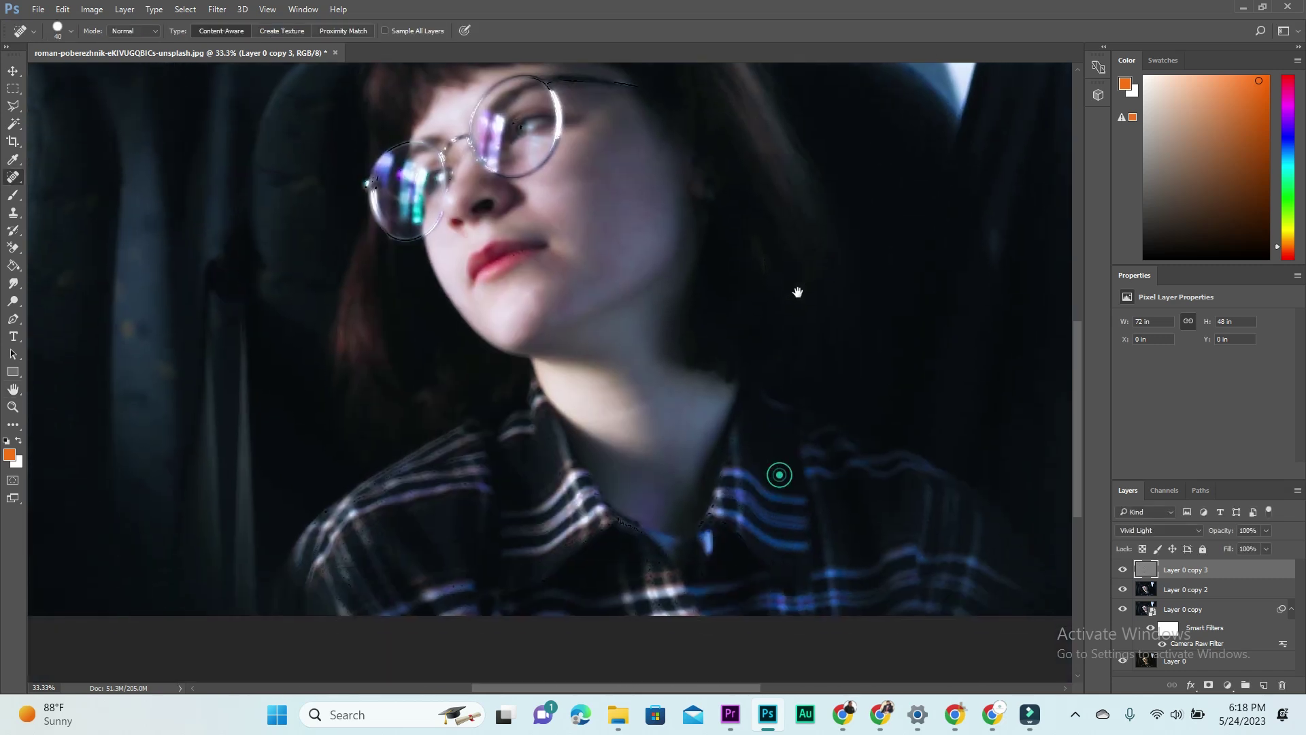
{"action": "scroll", "coordinate": [732, 398], "scroll_direction": "up", "scroll_amount": 1}
{"action": "scroll", "coordinate": [726, 391], "scroll_direction": "up", "scroll_amount": 1}
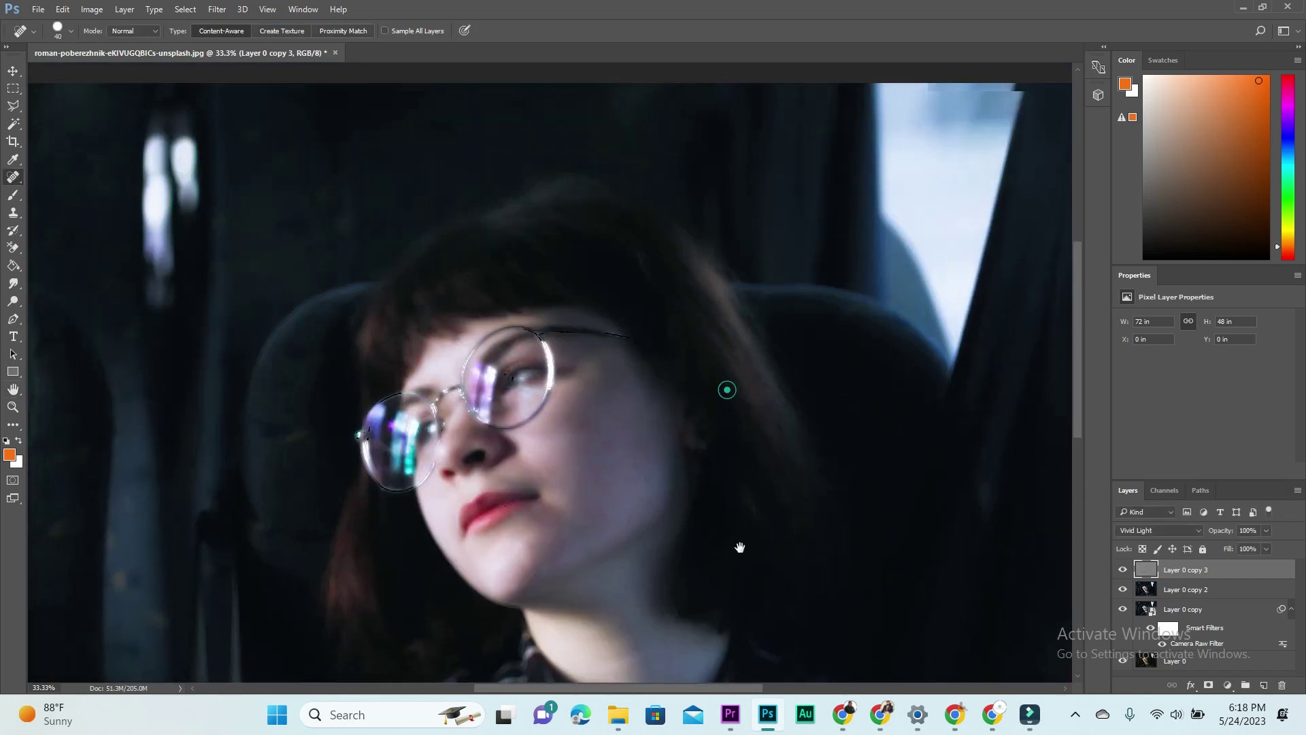
{"action": "scroll", "coordinate": [727, 391], "scroll_direction": "up", "scroll_amount": 2}
{"action": "scroll", "coordinate": [742, 466], "scroll_direction": "right", "scroll_amount": 1}
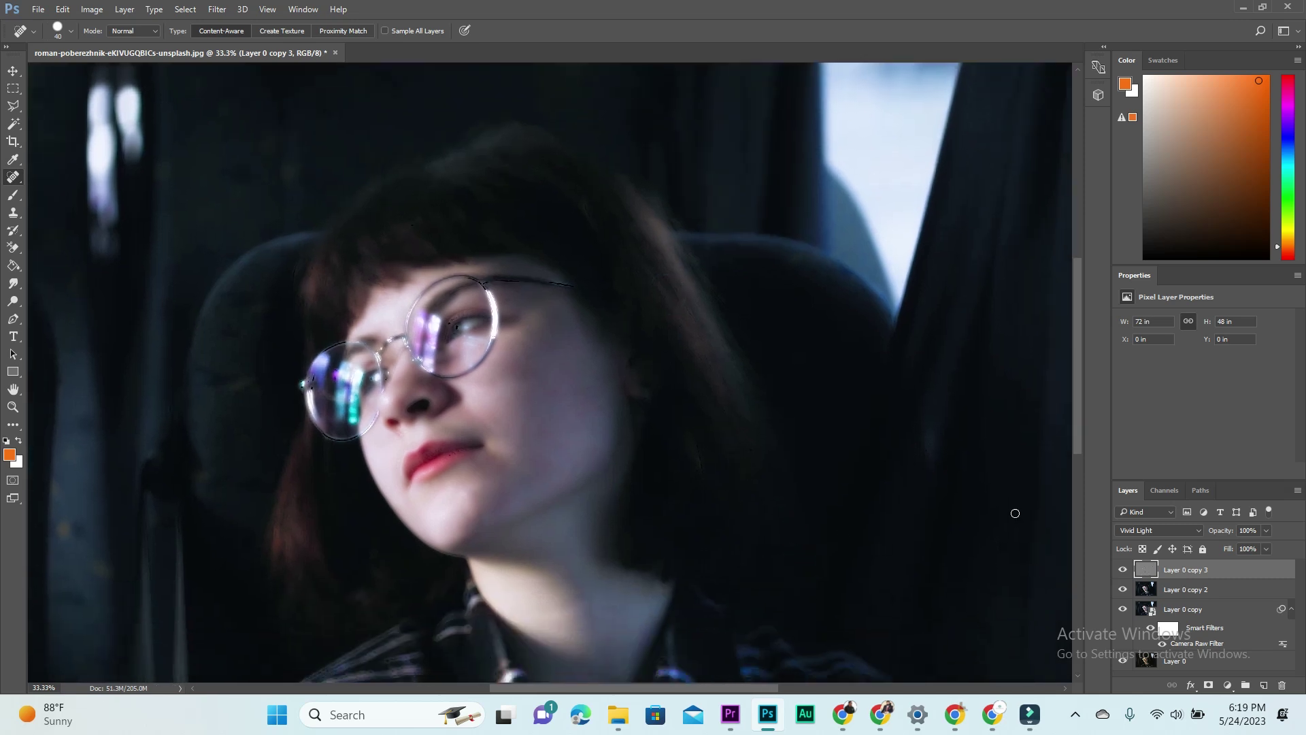
Step: Open Layer 0 copy 3's Blending Options and feather the dark end of the Underlying Layer range
{"action": "right_click", "coordinate": [1184, 570]}
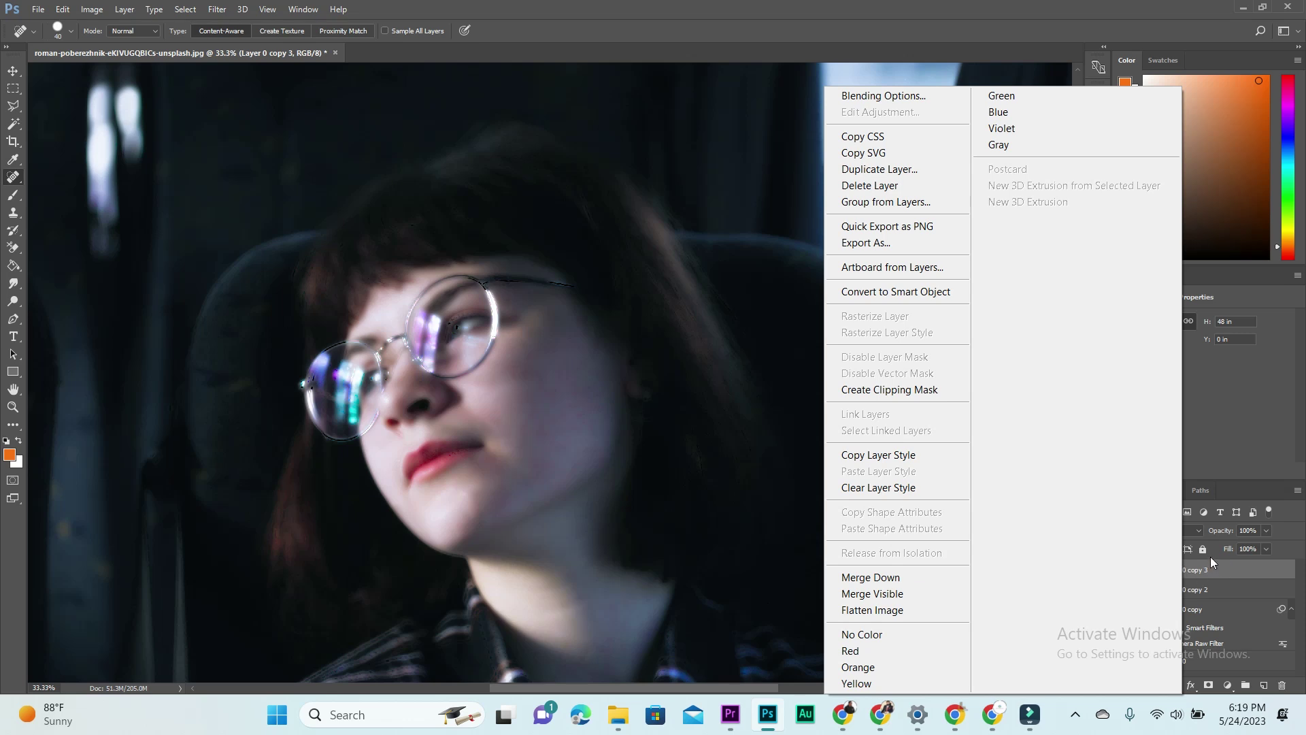
{"action": "left_click", "coordinate": [1210, 556]}
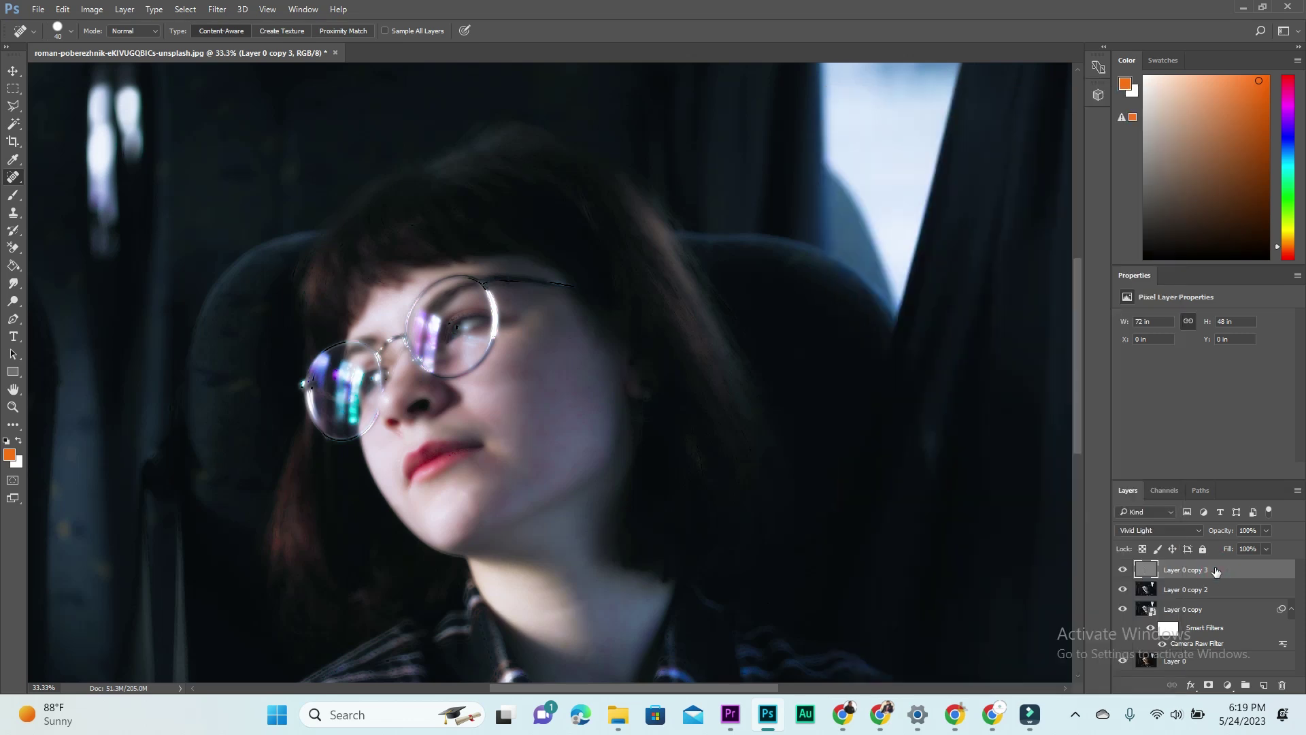
{"action": "right_click", "coordinate": [1216, 572]}
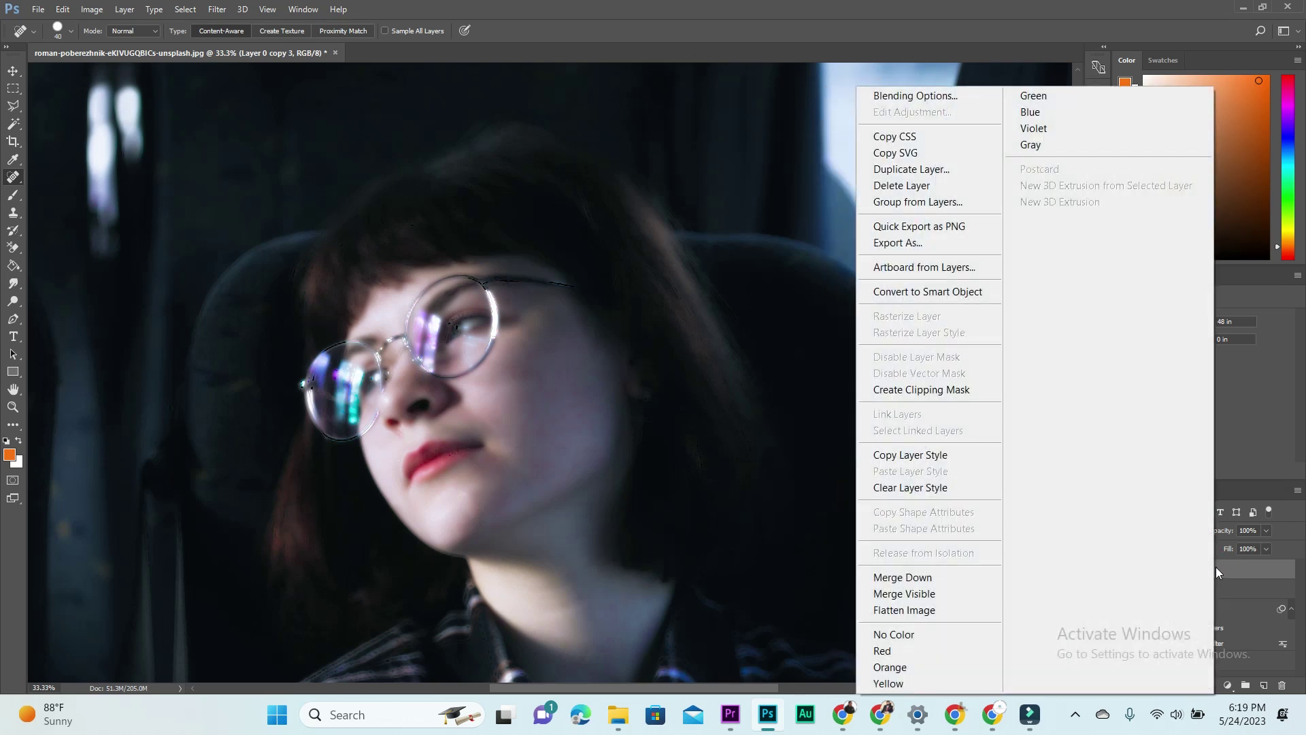
{"action": "left_click", "coordinate": [932, 95]}
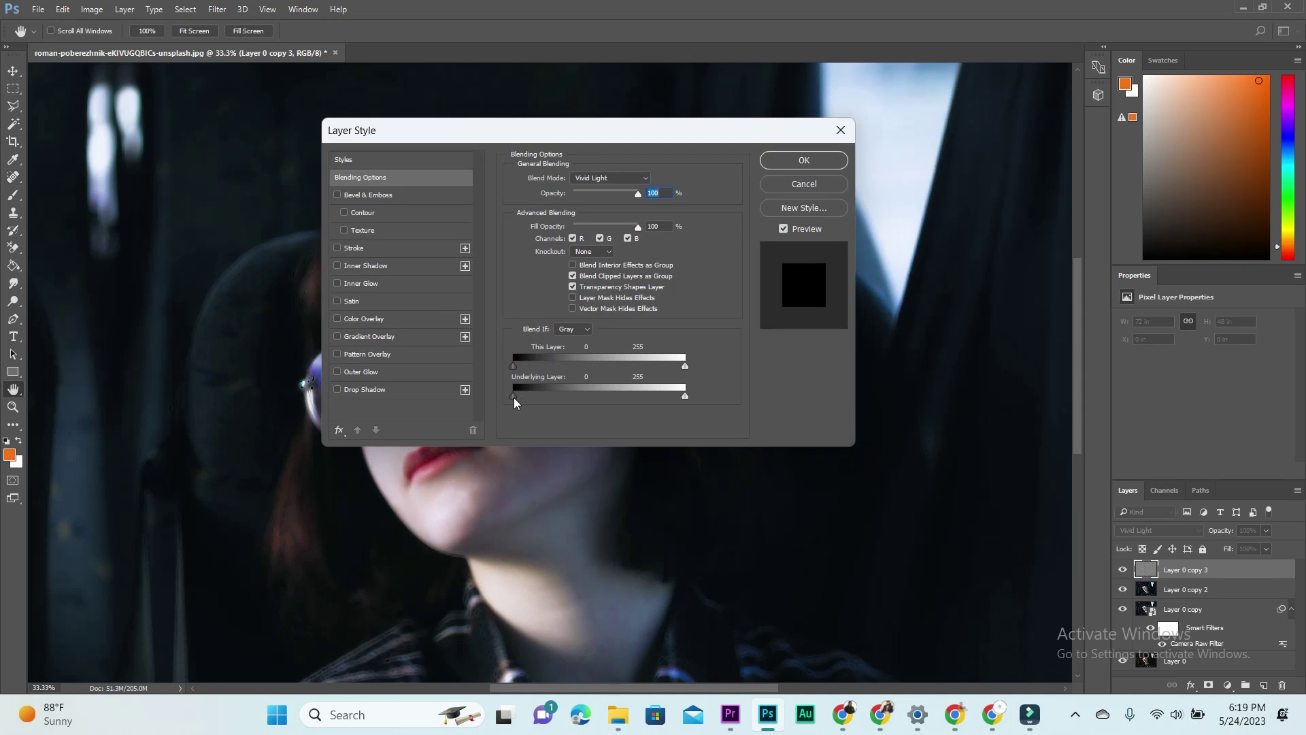
{"action": "left_click_drag", "start_coordinate": [513, 397], "coordinate": [664, 414]}
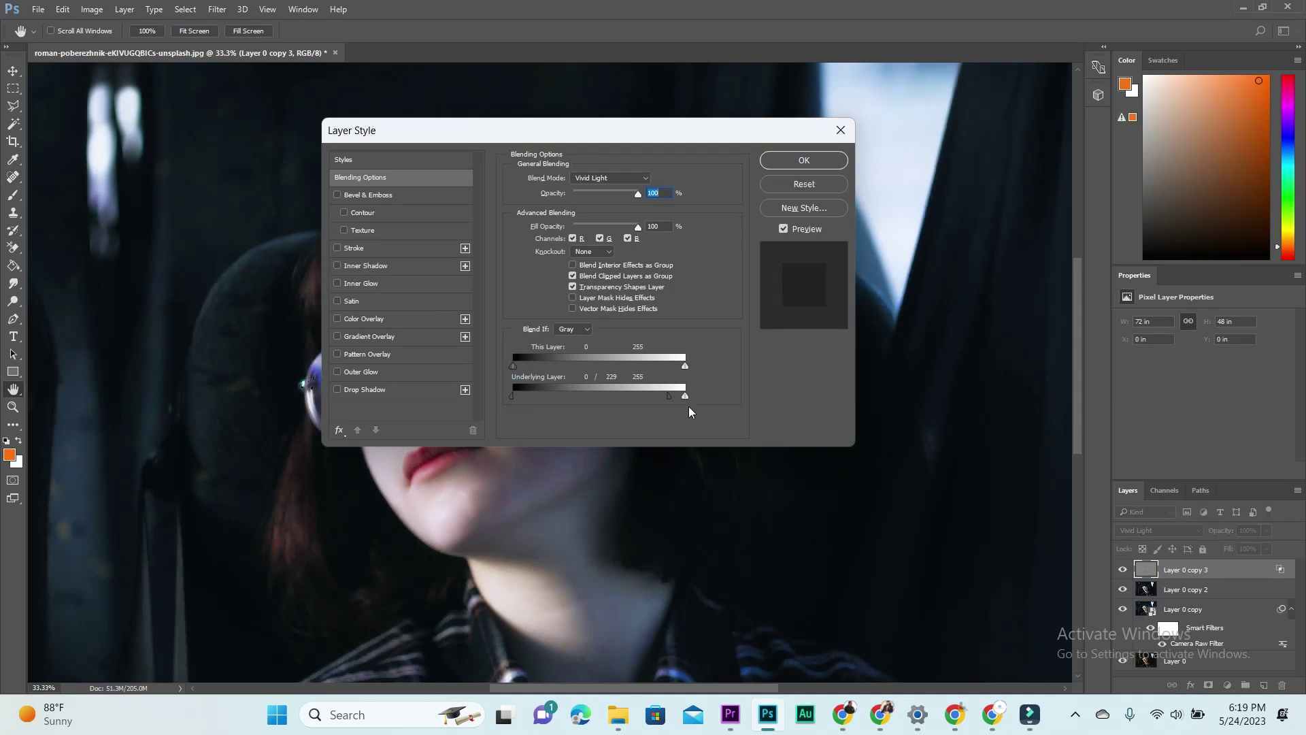
{"action": "mouse_move", "coordinate": [583, 133]}
{"action": "left_mouse_down"}
{"action": "mouse_move", "coordinate": [857, 161]}
{"action": "mouse_move", "coordinate": [956, 143]}
{"action": "left_mouse_up"}
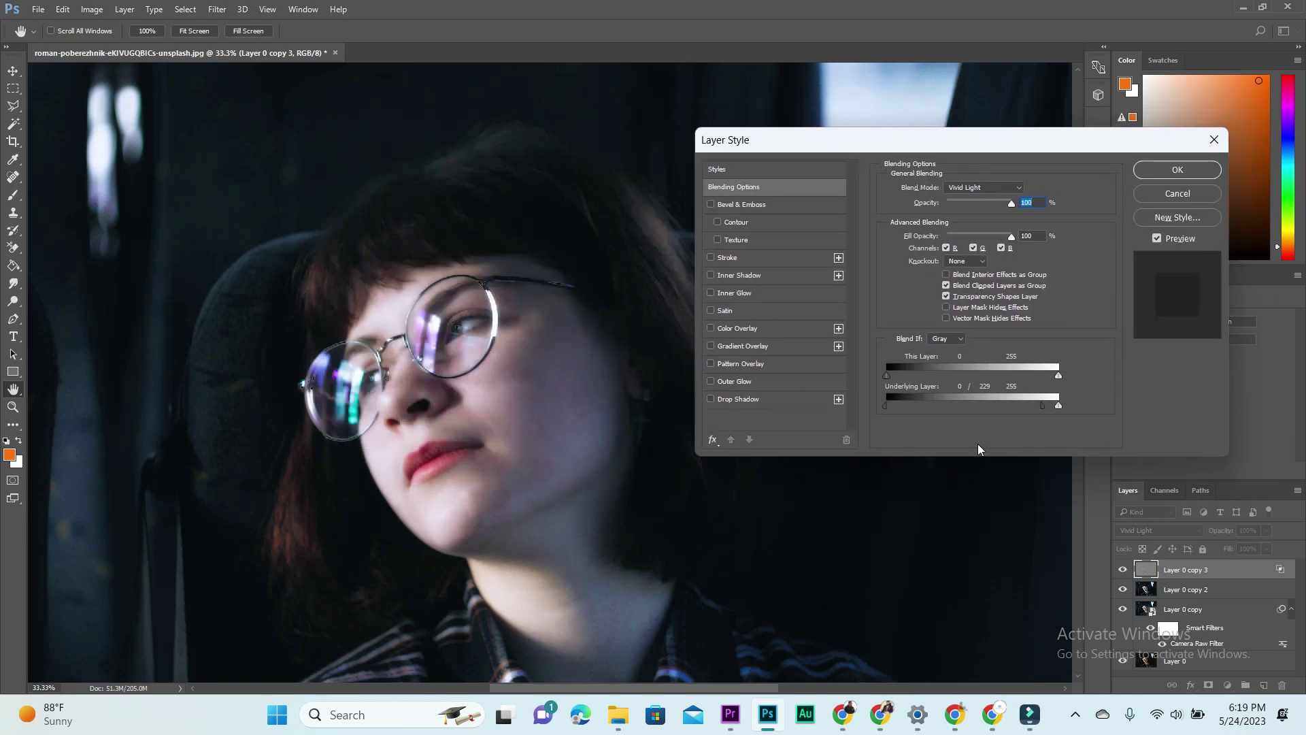
Step: Feather the bright end and fine-tune the Underlying Layer range to 0/251 and 9/255, then confirm
{"action": "mouse_move", "coordinate": [1043, 406]}
{"action": "left_mouse_down"}
{"action": "mouse_move", "coordinate": [887, 406]}
{"action": "mouse_move", "coordinate": [1037, 412]}
{"action": "left_mouse_up"}
{"action": "left_click_drag", "start_coordinate": [1059, 406], "coordinate": [915, 408]}
{"action": "left_click", "coordinate": [891, 407]}
{"action": "left_click", "coordinate": [1048, 406]}
{"action": "left_click_drag", "start_coordinate": [1052, 407], "coordinate": [1054, 408]}
{"action": "left_click", "coordinate": [891, 405]}
{"action": "left_click", "coordinate": [1162, 170]}
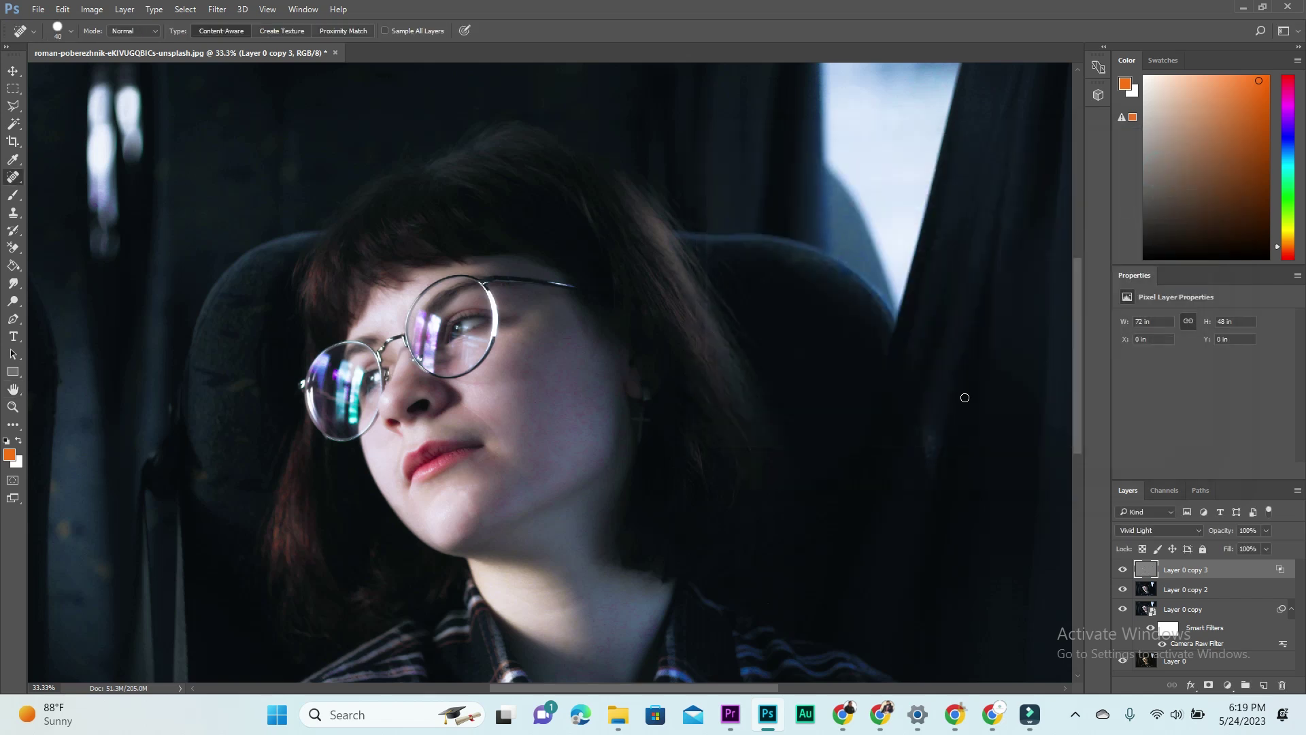
Step: Hide and show Layer 0 copy 3 to compare the sharpening on the face
{"action": "left_click_drag", "start_coordinate": [870, 367], "coordinate": [882, 283]}
{"action": "mouse_move", "coordinate": [878, 469]}
{"action": "left_mouse_down"}
{"action": "mouse_move", "coordinate": [832, 373]}
{"action": "mouse_move", "coordinate": [884, 363]}
{"action": "left_mouse_up"}
{"action": "scroll", "coordinate": [839, 314], "scroll_direction": "up", "scroll_amount": 3}
{"action": "scroll", "coordinate": [840, 314], "scroll_direction": "up", "scroll_amount": 3}
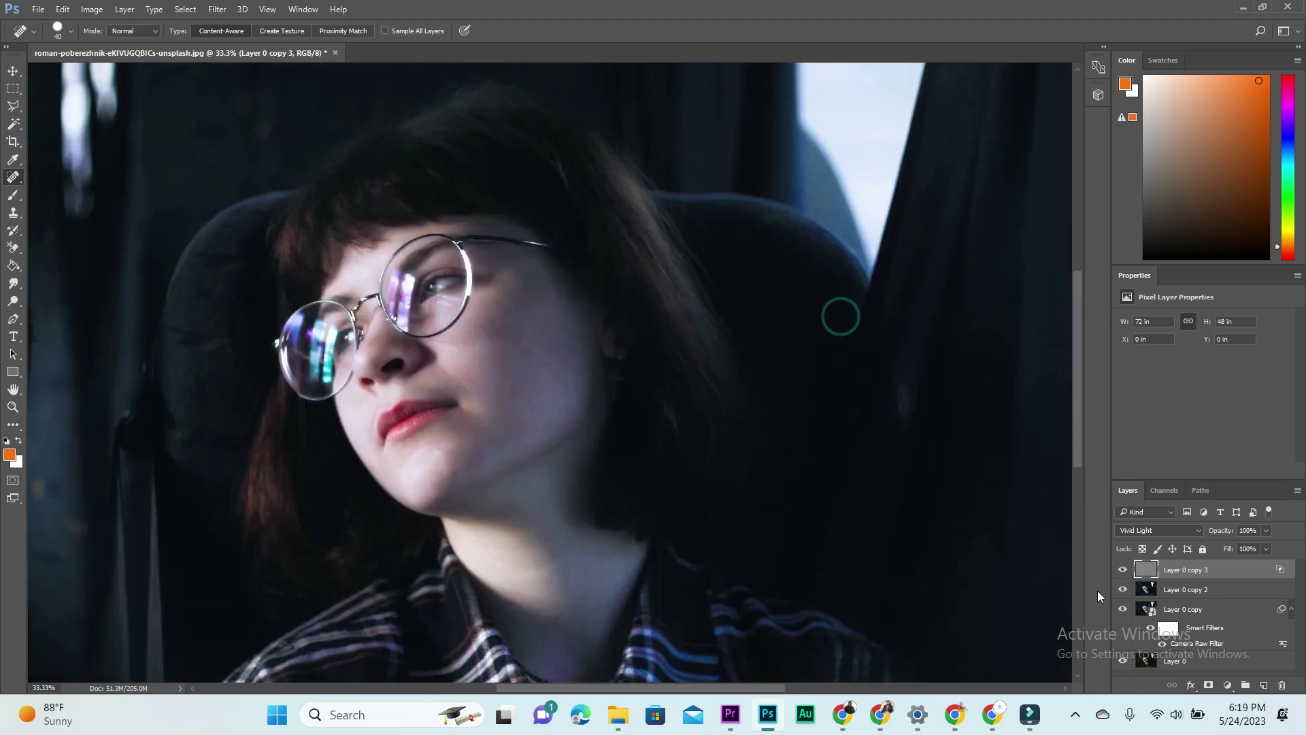
{"action": "left_click", "coordinate": [1123, 570]}
{"action": "left_click", "coordinate": [1123, 571]}
{"action": "left_click", "coordinate": [1123, 569]}
{"action": "left_click_drag", "start_coordinate": [865, 466], "coordinate": [837, 401]}
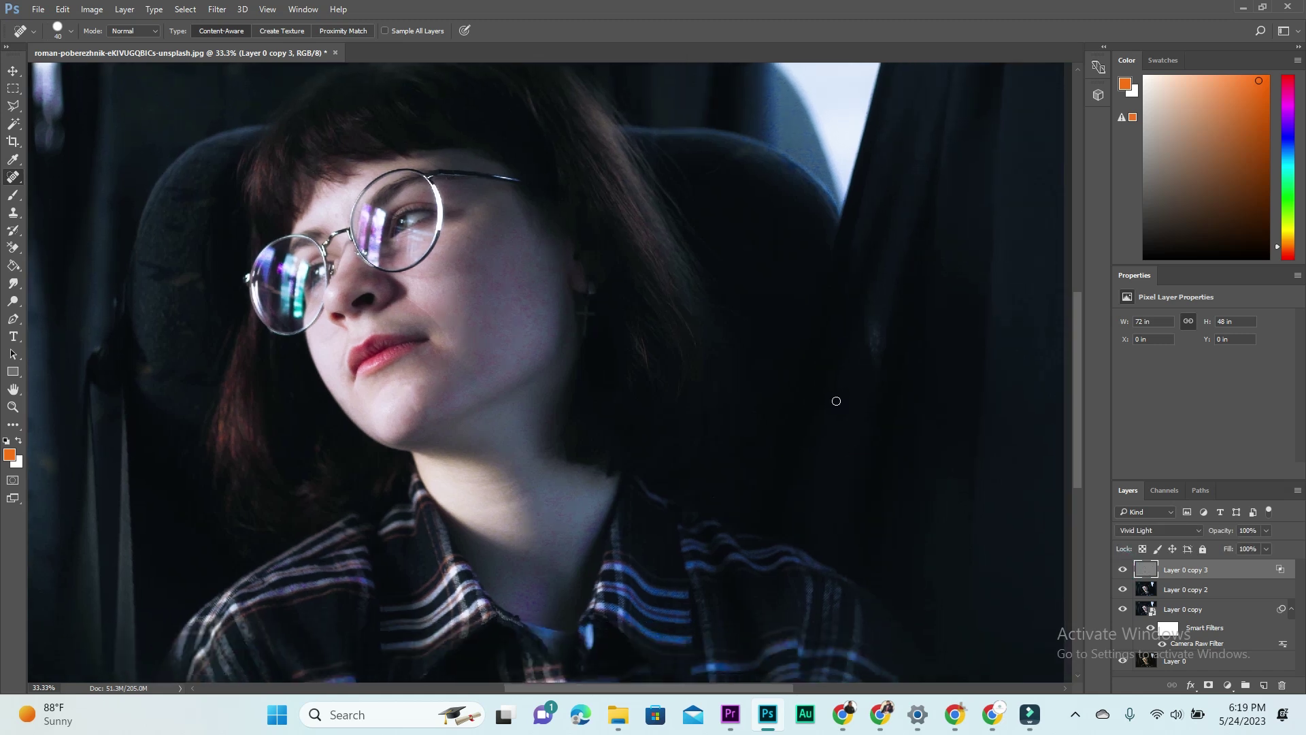
Step: Zoom in closer on the face and toggle the layer again to compare
{"action": "left_click", "coordinate": [13, 407]}
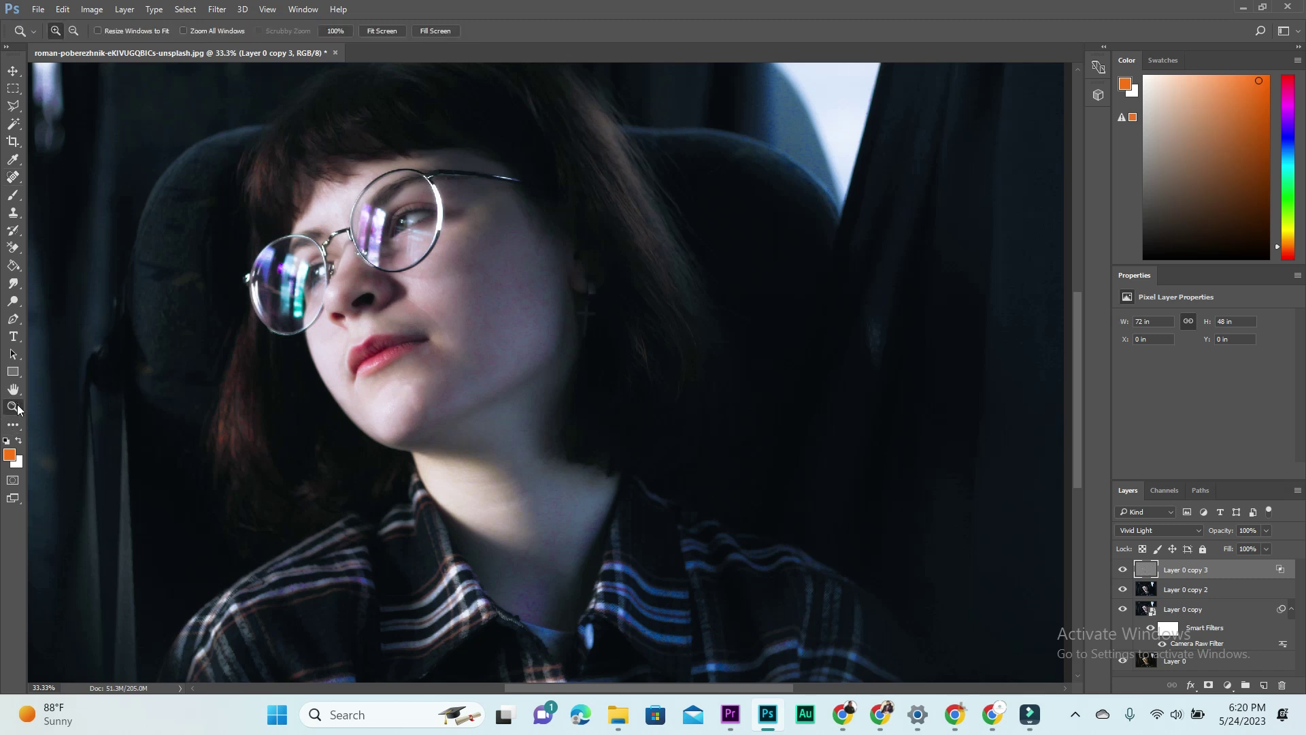
{"action": "right_click", "coordinate": [484, 325]}
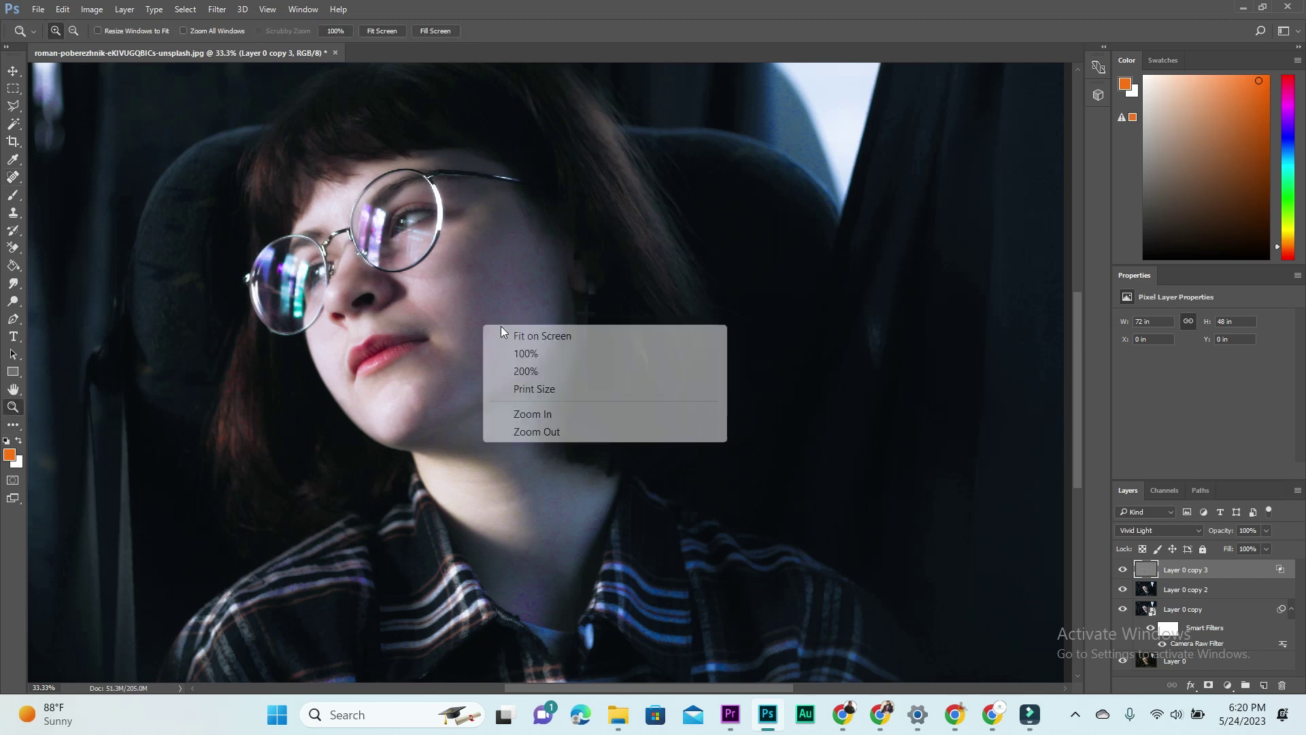
{"action": "left_click", "coordinate": [557, 418]}
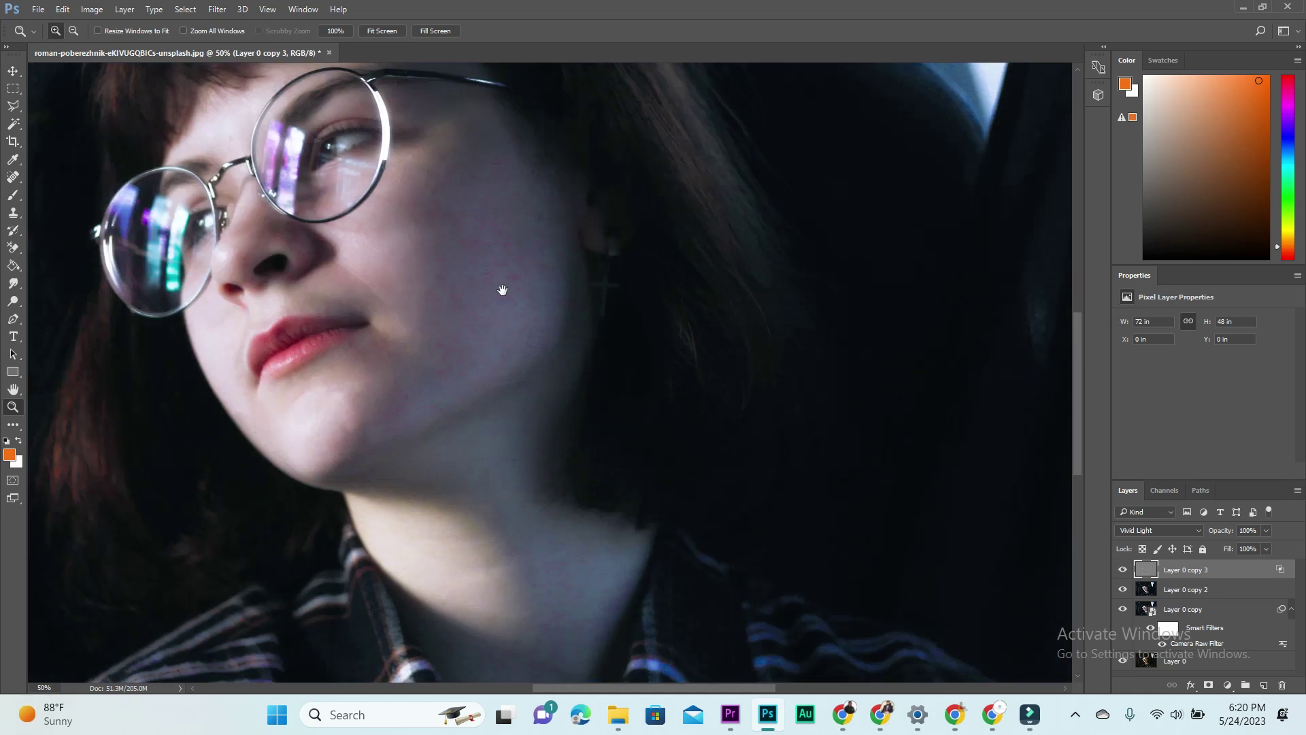
{"action": "left_click_drag", "start_coordinate": [502, 290], "coordinate": [586, 477]}
{"action": "left_click", "coordinate": [1123, 570]}
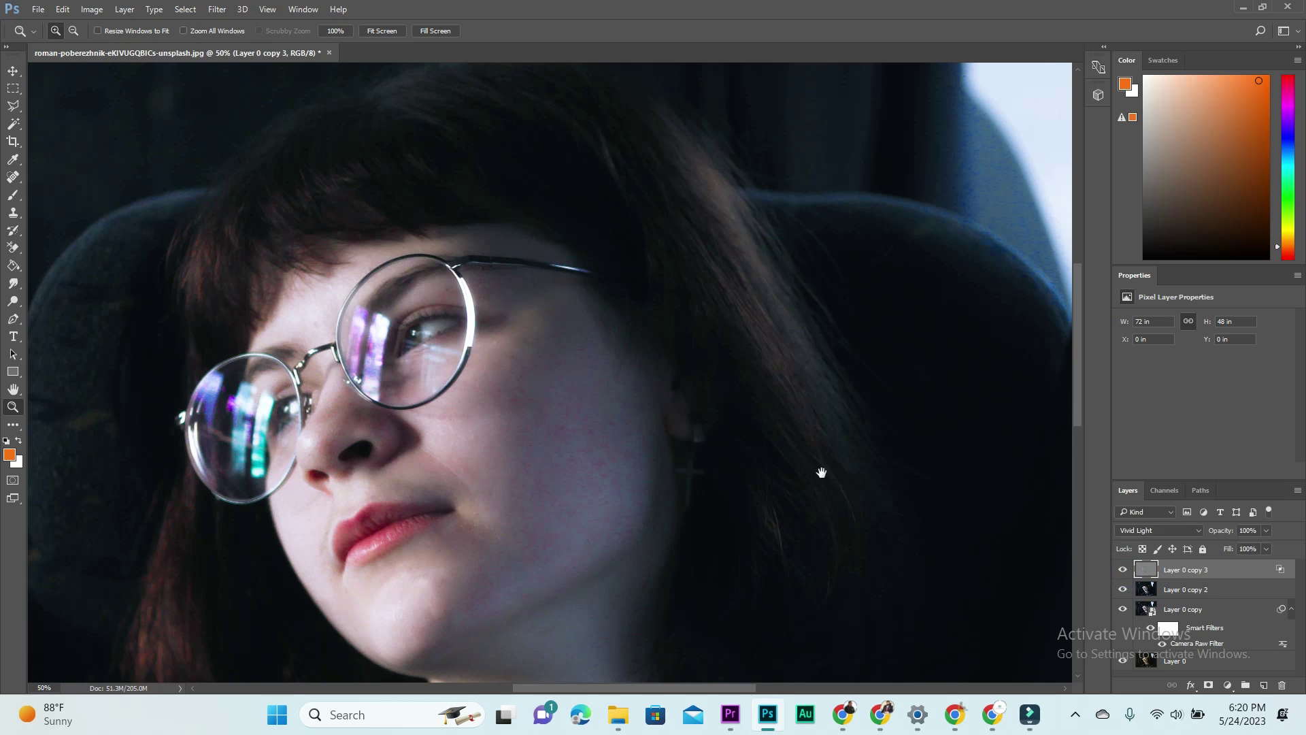
{"action": "left_click_drag", "start_coordinate": [821, 472], "coordinate": [789, 377]}
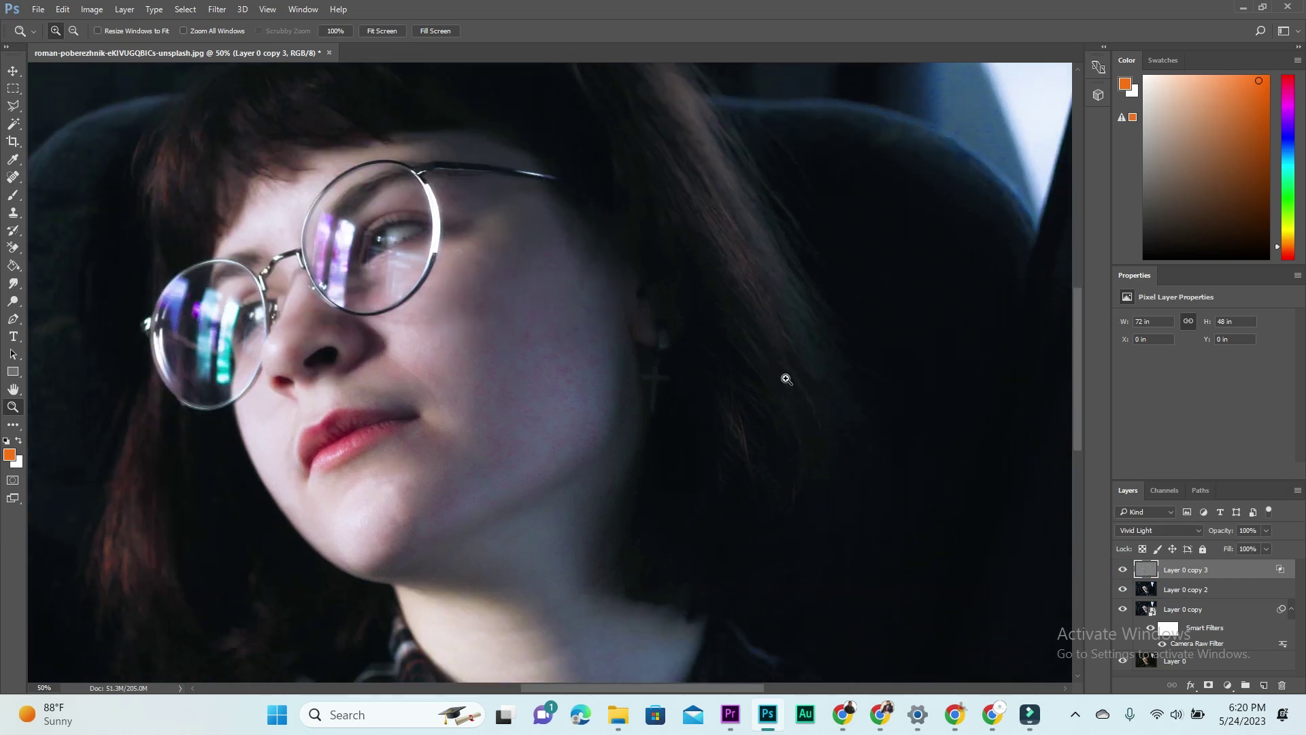
{"action": "left_click_drag", "start_coordinate": [779, 406], "coordinate": [769, 379]}
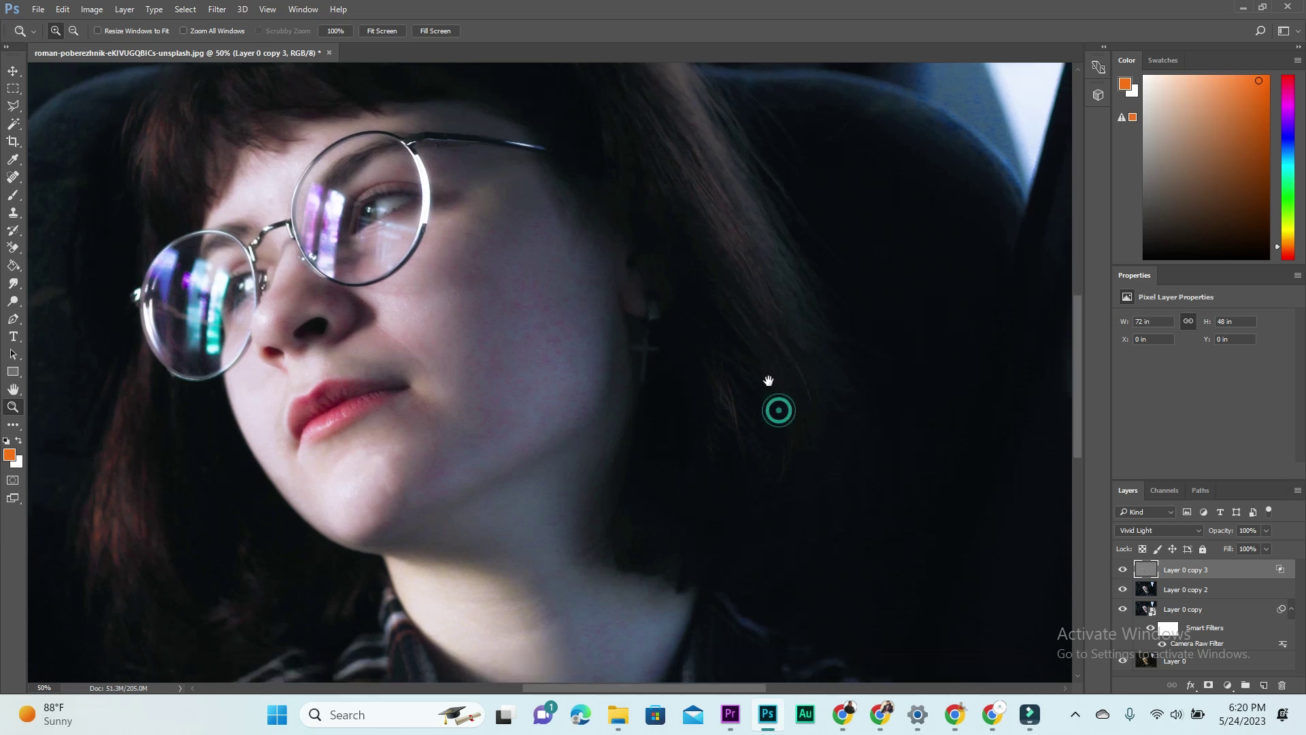
Step: Add a white layer mask to Layer 0 copy 3 and enlarge the brush to 250
{"action": "left_click", "coordinate": [1208, 686]}
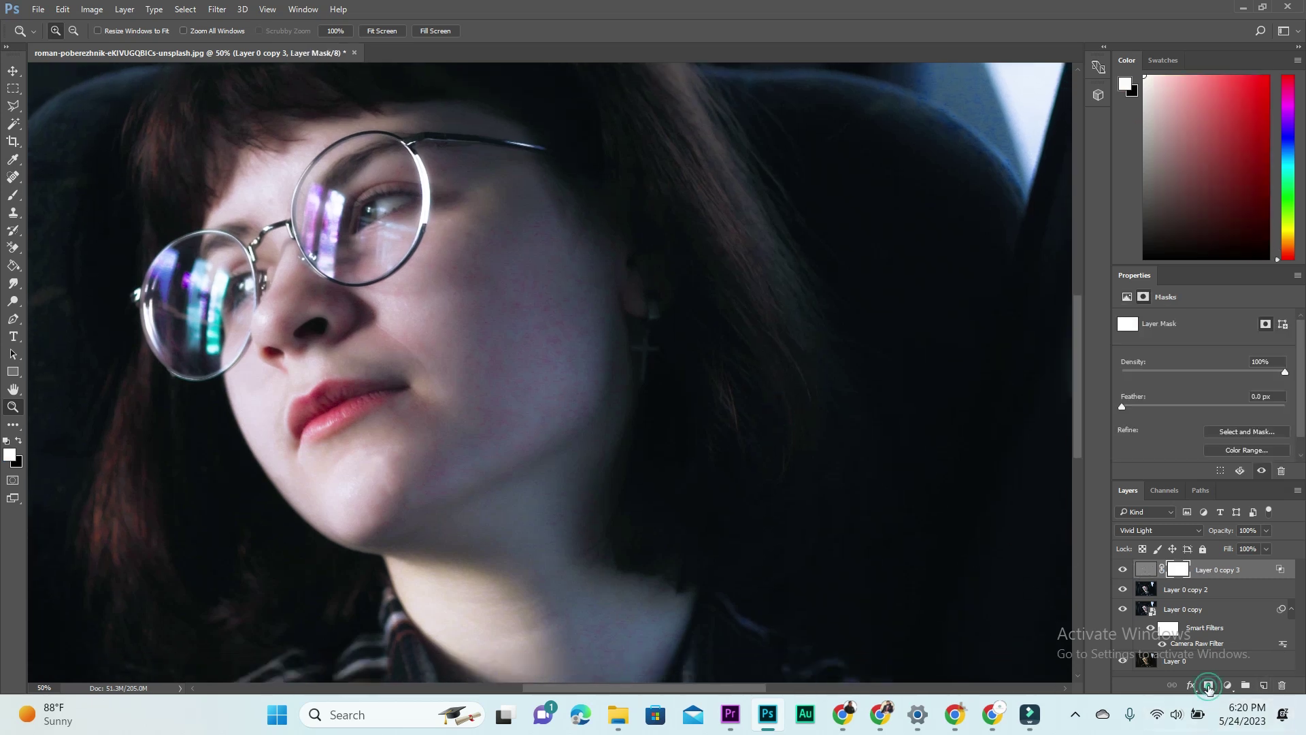
{"action": "key", "text": "b"}
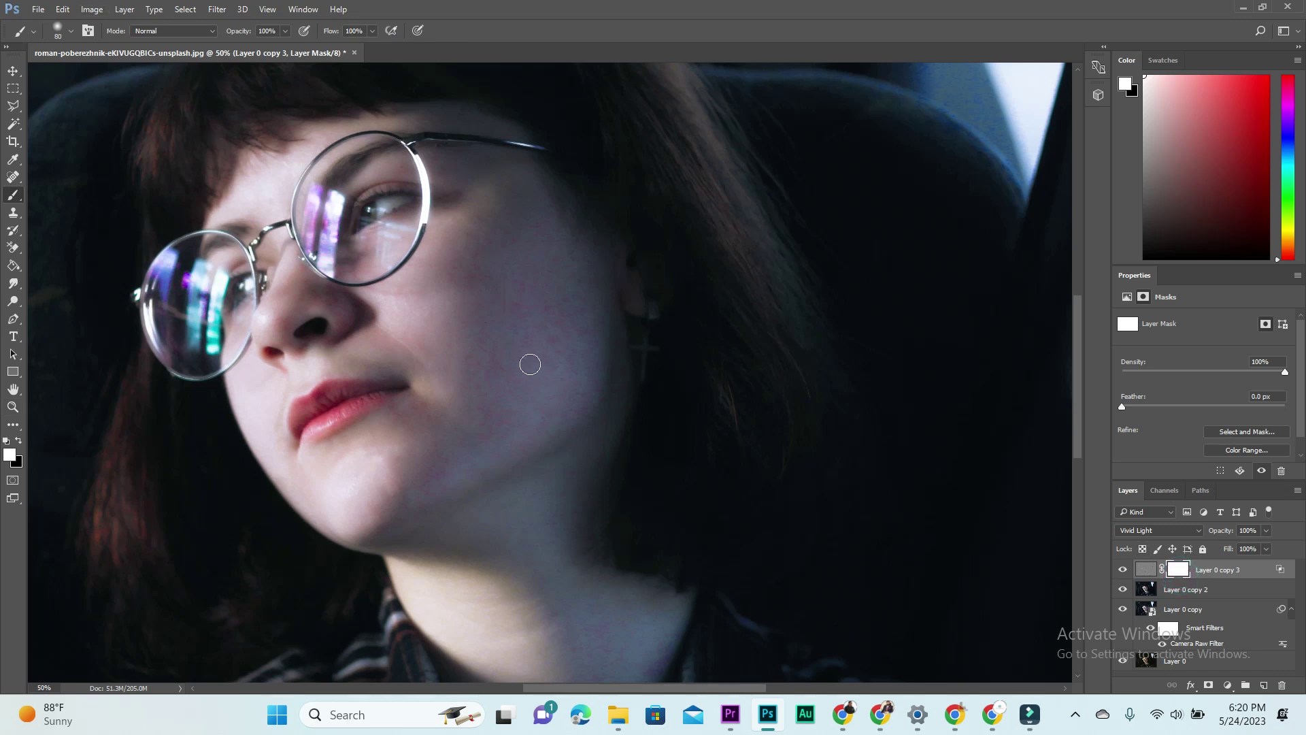
{"action": "key", "text": "bracketright"}
{"action": "key", "text": "bracketright"}
{"action": "key", "text": "bracketright"}
{"action": "key", "text": "bracketright"}
{"action": "left_click_drag", "start_coordinate": [578, 308], "coordinate": [627, 298]}
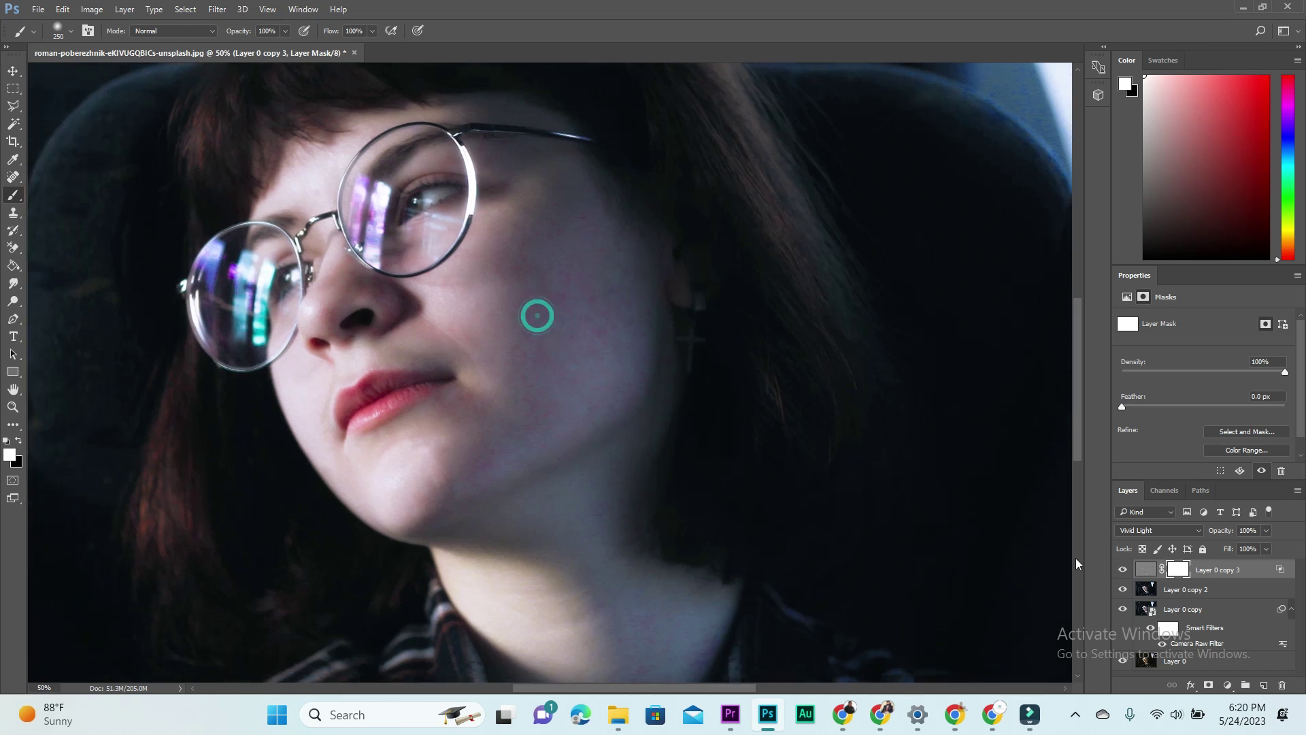
{"action": "left_click", "coordinate": [1124, 589]}
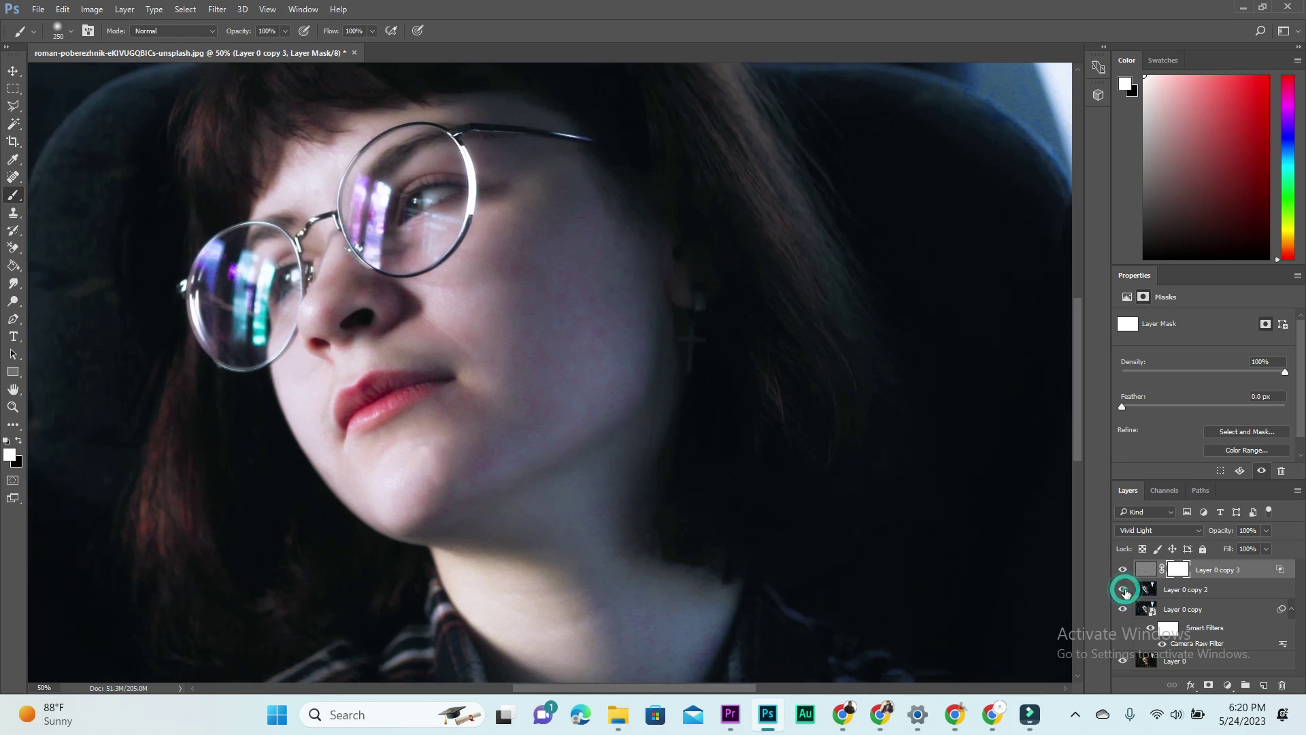
{"action": "left_click", "coordinate": [1123, 570]}
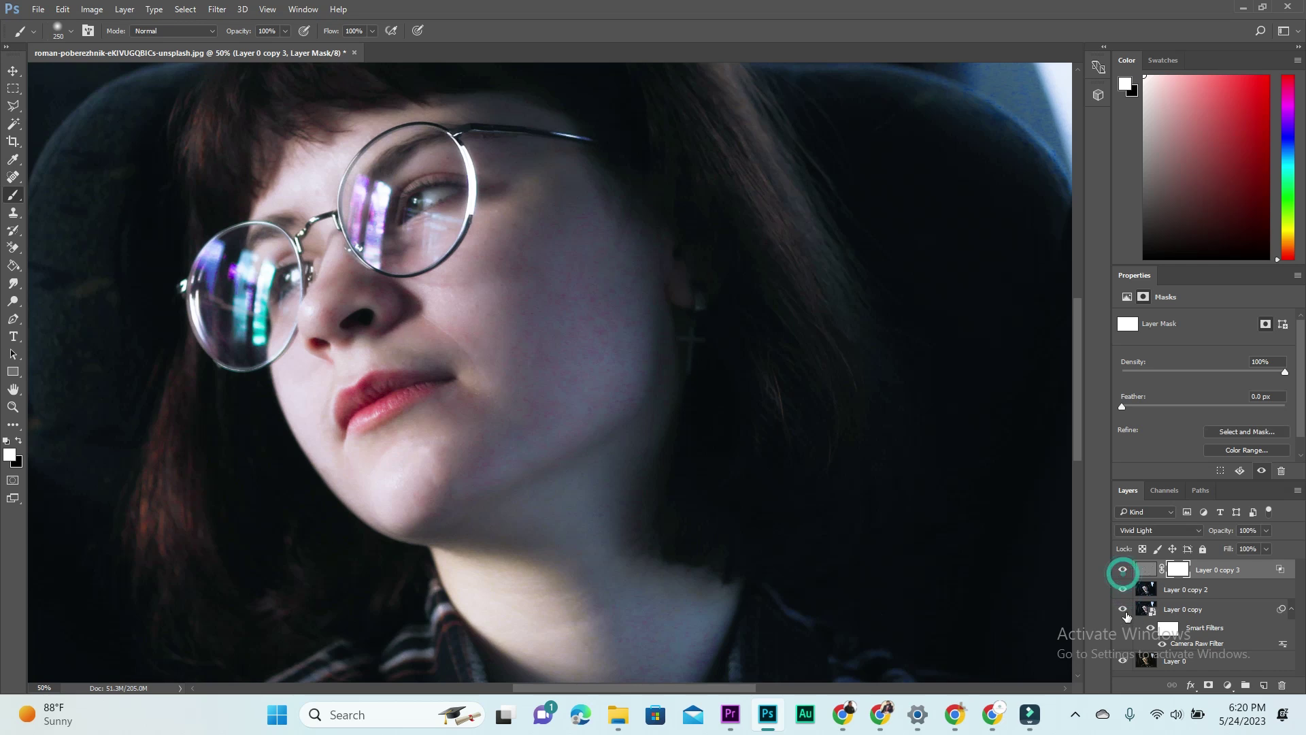
{"action": "left_click_drag", "start_coordinate": [598, 312], "coordinate": [633, 355]}
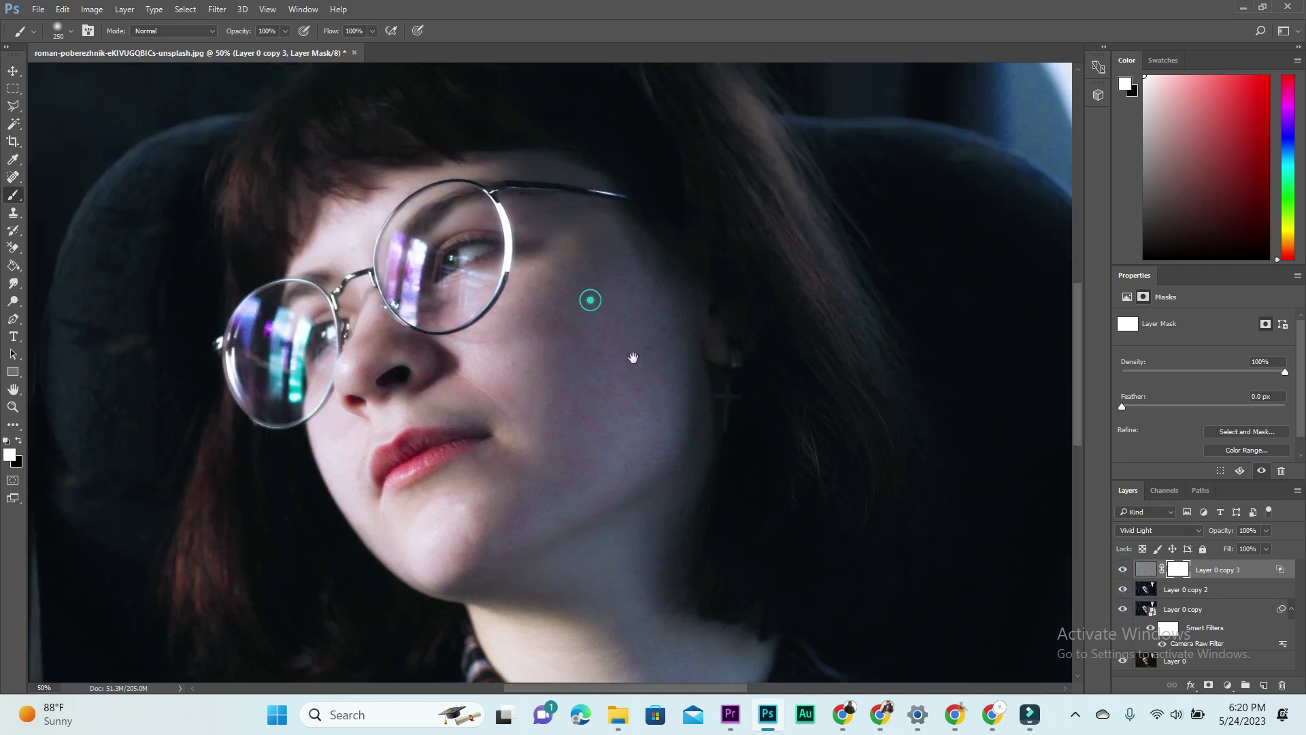
Step: Brush the mask over the cheek and chin, then switch to black at 41% opacity
{"action": "left_click", "coordinate": [603, 407]}
{"action": "left_click", "coordinate": [606, 380]}
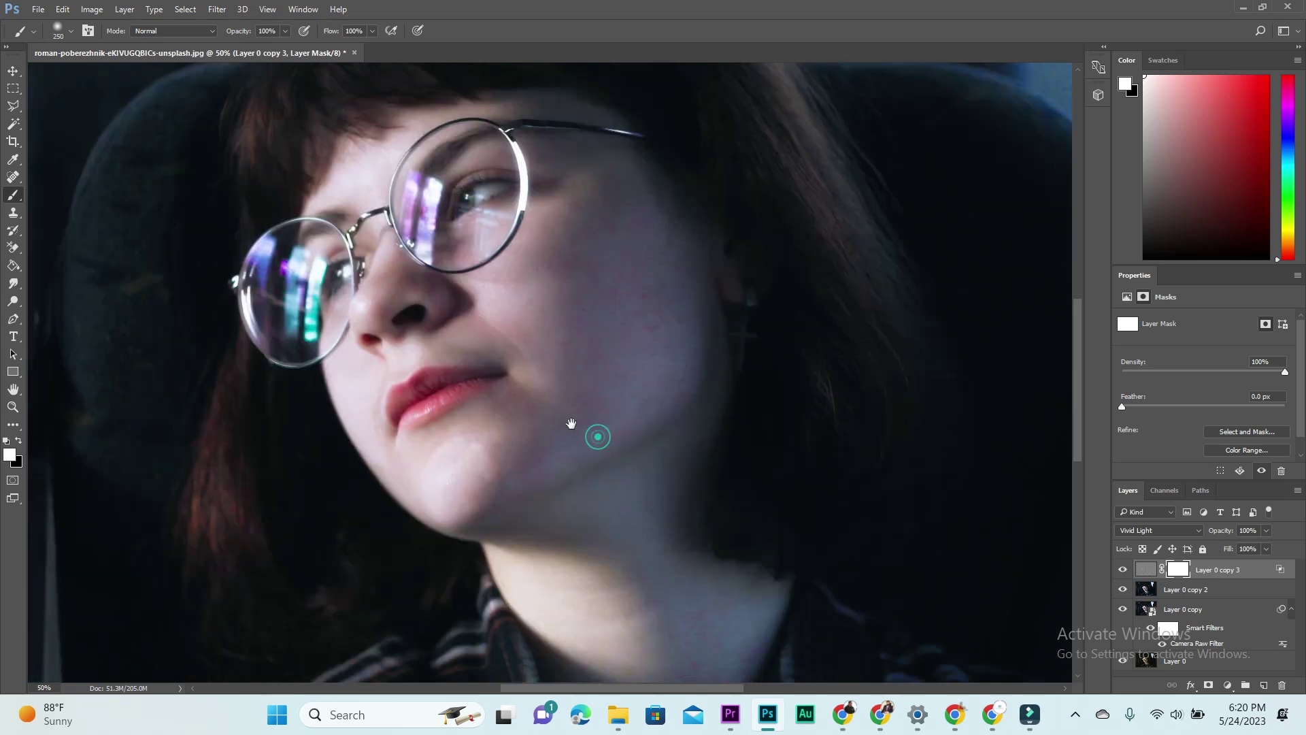
{"action": "left_click_drag", "start_coordinate": [556, 487], "coordinate": [572, 426]}
{"action": "left_click", "coordinate": [471, 466]}
{"action": "key", "text": "x"}
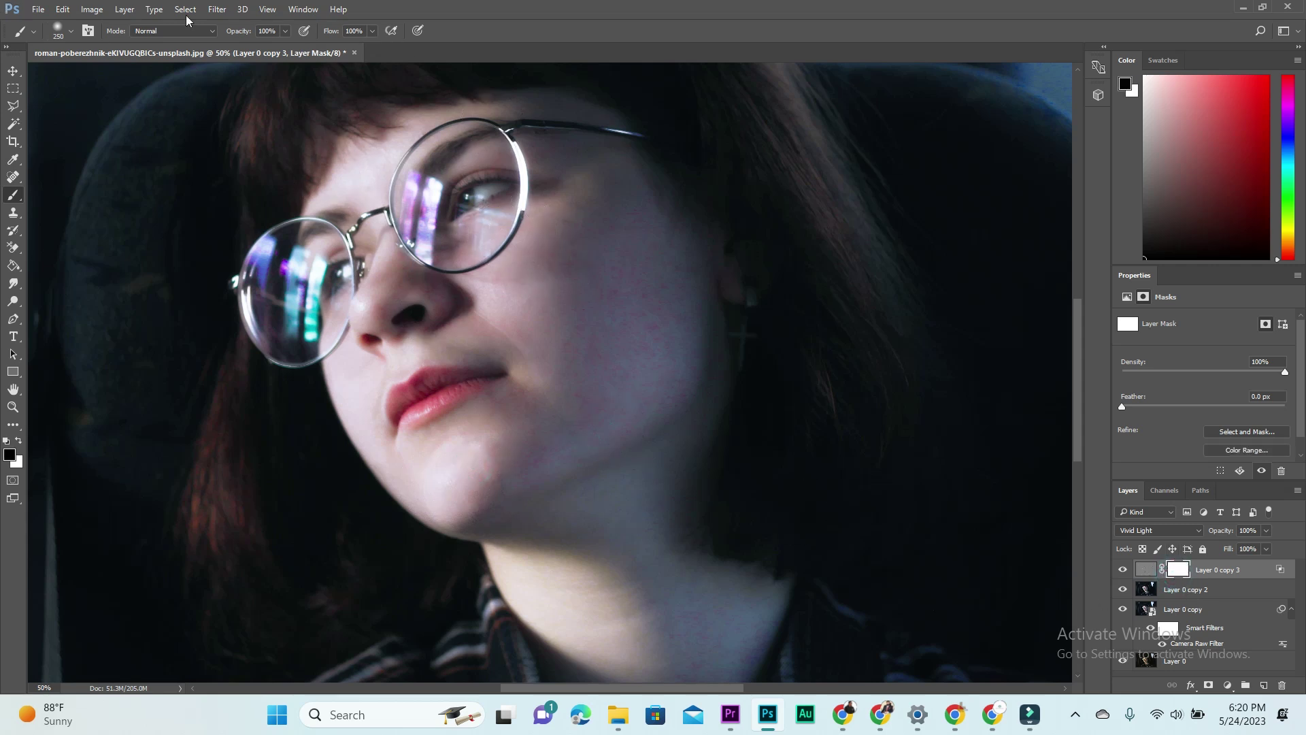
{"action": "left_click_drag", "start_coordinate": [286, 36], "coordinate": [275, 438]}
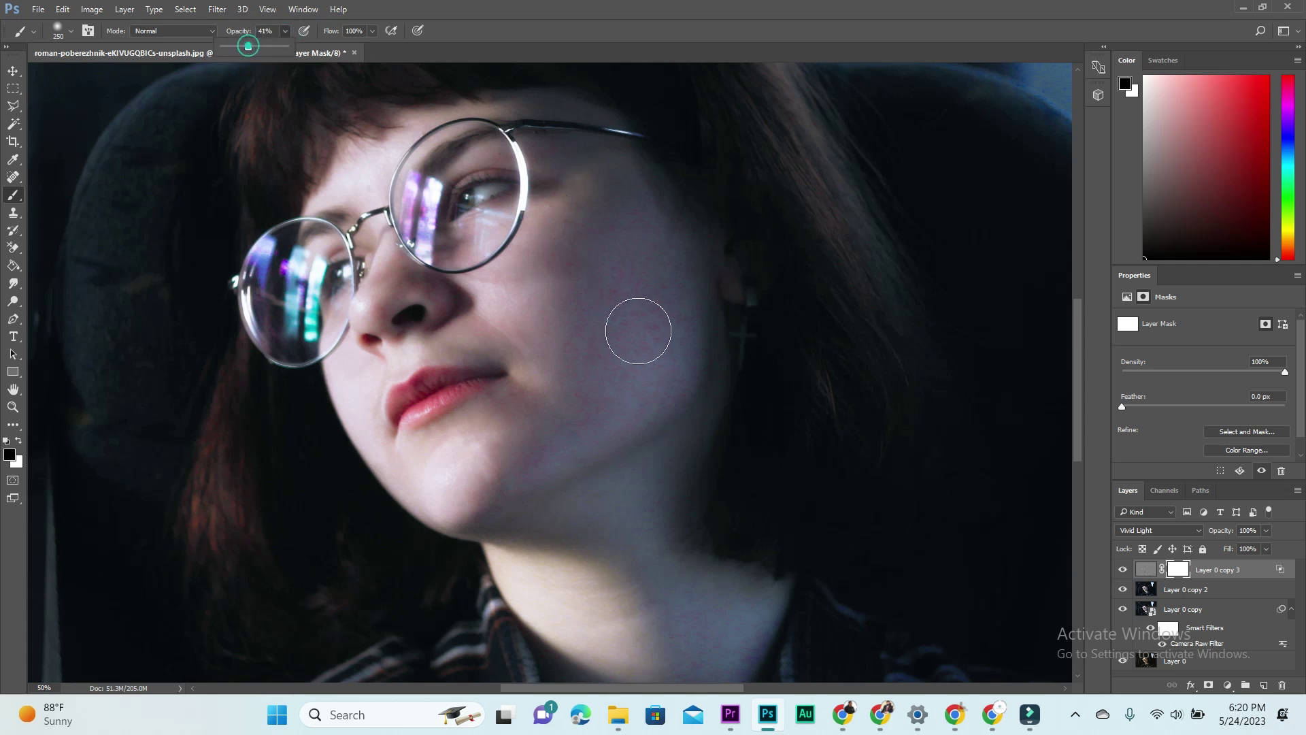
Step: Paint the cheek into the mask, restoring part of it with white
{"action": "left_click", "coordinate": [16, 462]}
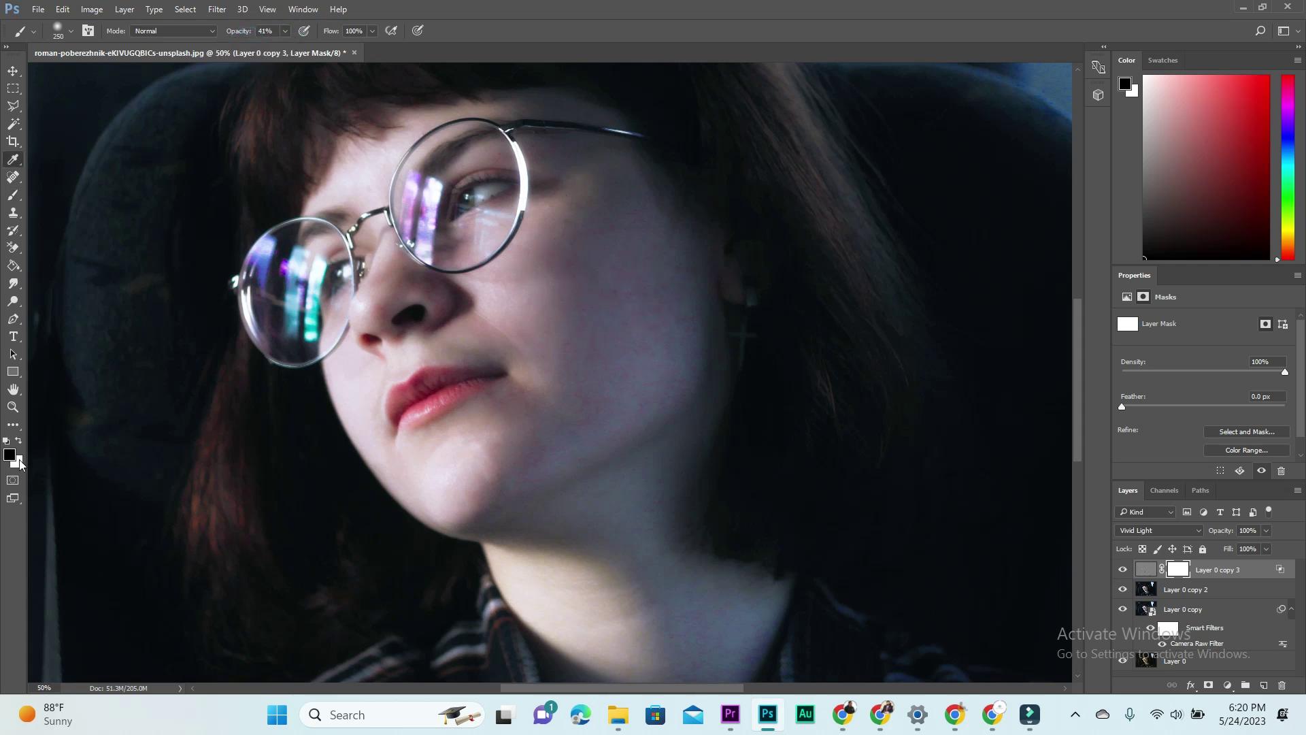
{"action": "left_click", "coordinate": [710, 321]}
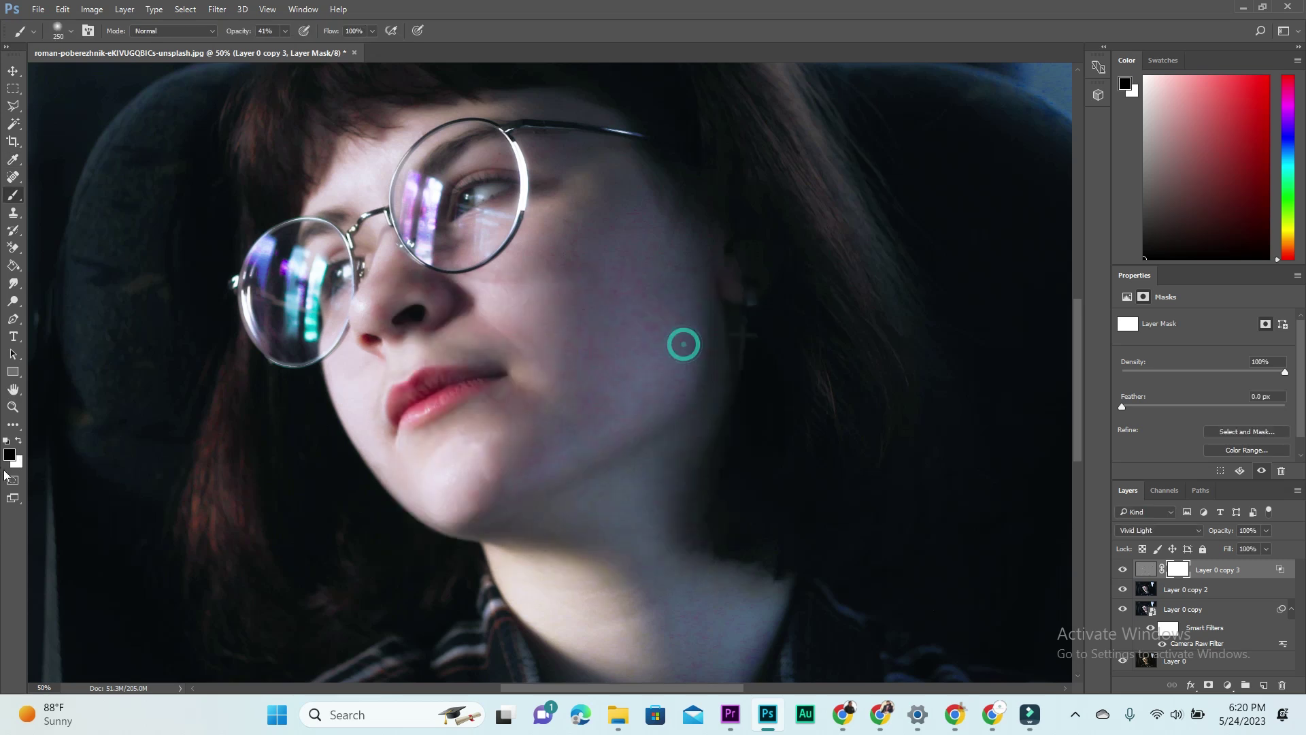
{"action": "left_click", "coordinate": [20, 442]}
{"action": "left_click_drag", "start_coordinate": [626, 356], "coordinate": [664, 320]}
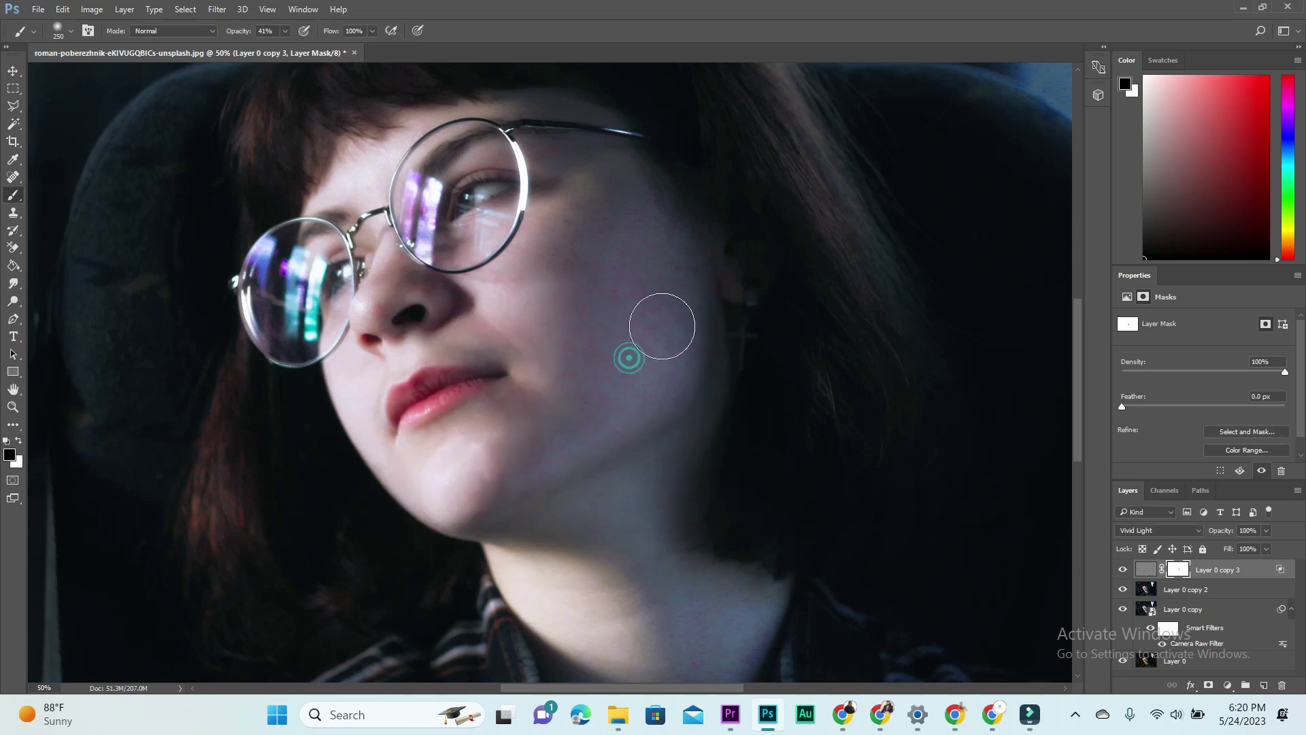
{"action": "left_click_drag", "start_coordinate": [642, 385], "coordinate": [618, 421]}
{"action": "left_click", "coordinate": [20, 443]}
{"action": "mouse_move", "coordinate": [626, 358]}
{"action": "left_mouse_down"}
{"action": "mouse_move", "coordinate": [600, 313]}
{"action": "mouse_move", "coordinate": [643, 326]}
{"action": "mouse_move", "coordinate": [619, 359]}
{"action": "left_mouse_up"}
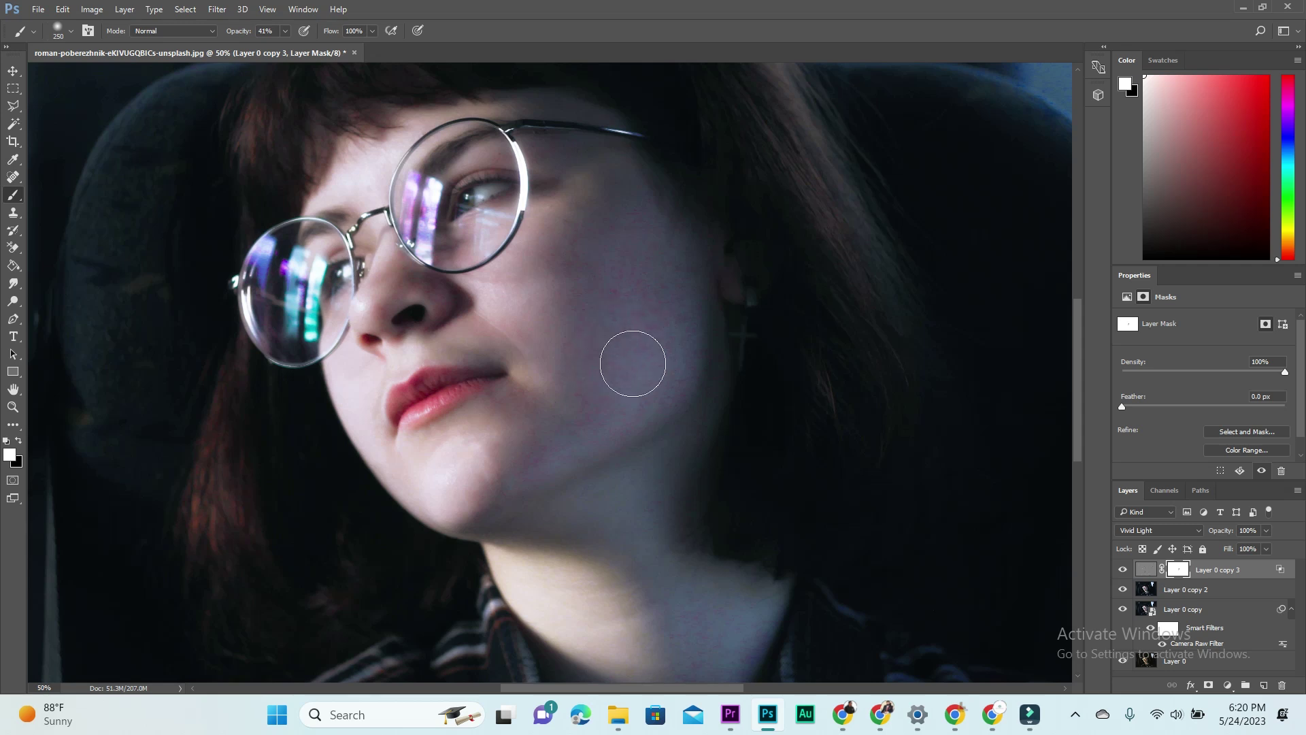
{"action": "left_click_drag", "start_coordinate": [700, 324], "coordinate": [676, 422]}
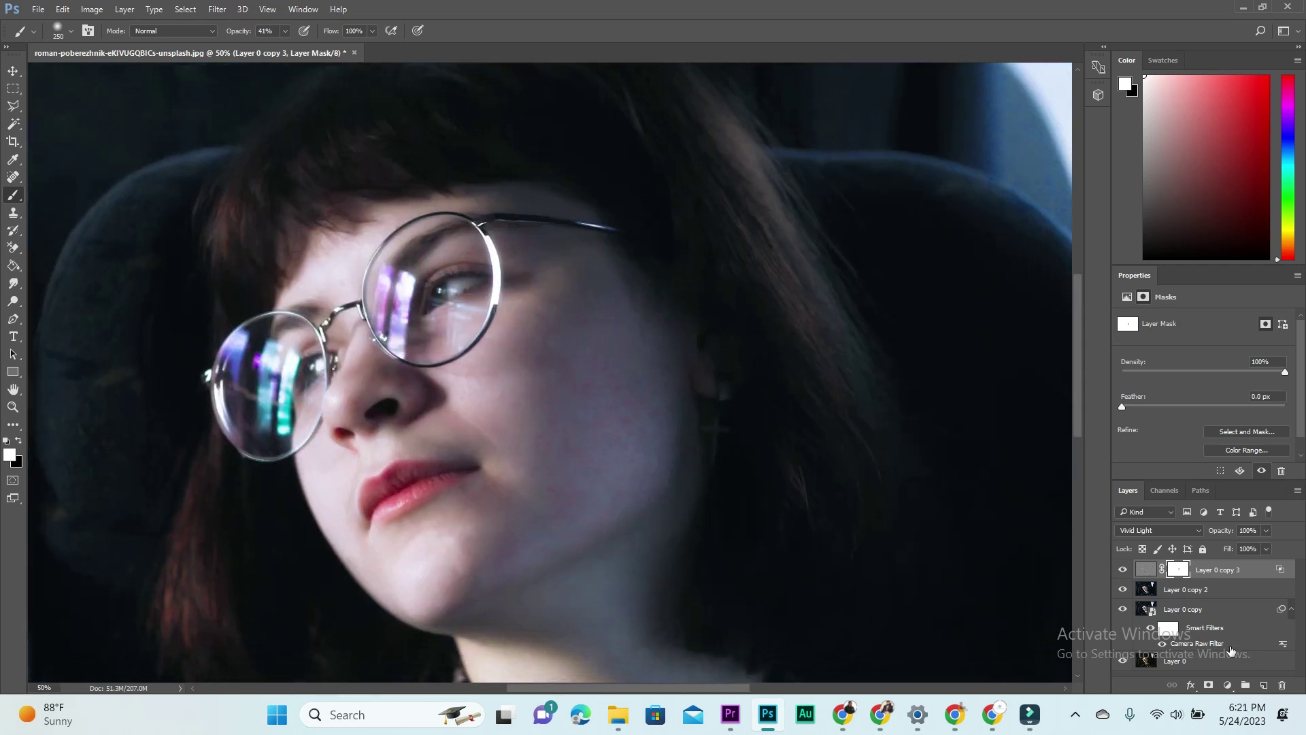
Step: Duplicate Layer 0 copy 2 as Layer 0 copy 4 and move it to the top of the stack
{"action": "left_click", "coordinate": [1209, 592]}
{"action": "right_click", "coordinate": [1210, 593]}
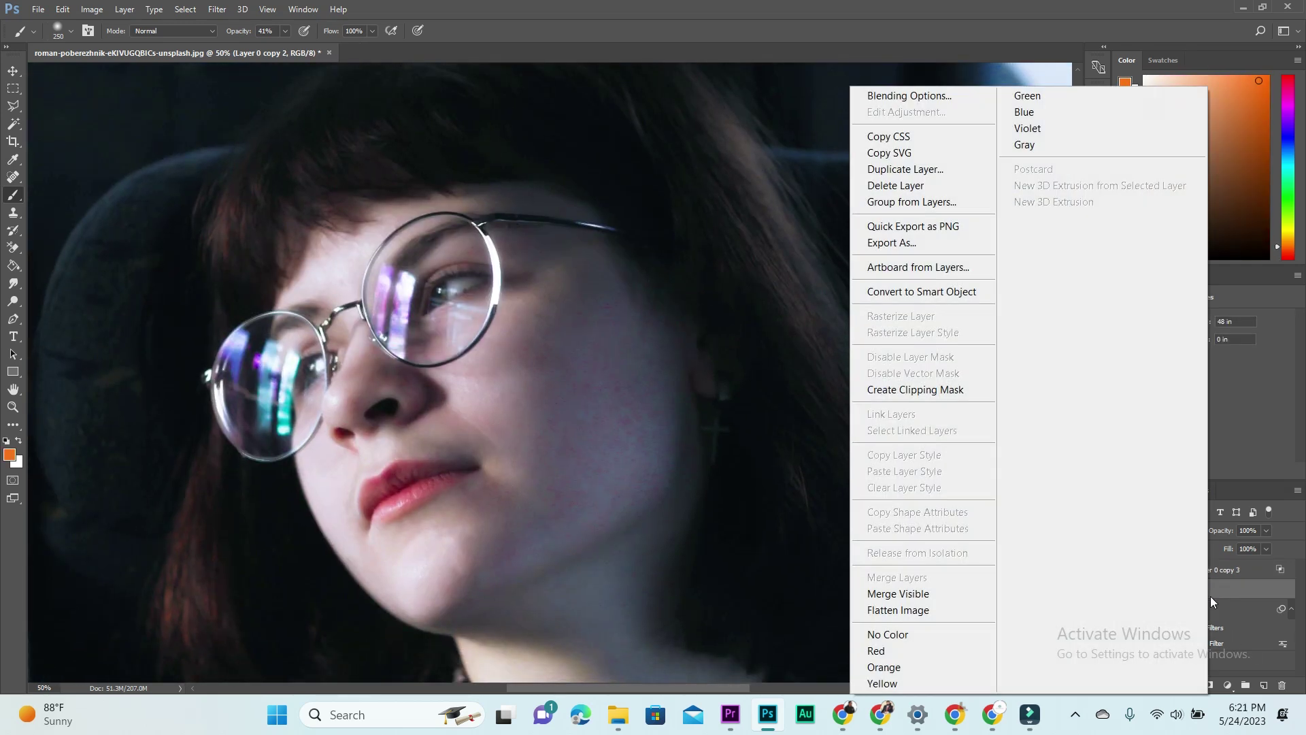
{"action": "left_click", "coordinate": [920, 168]}
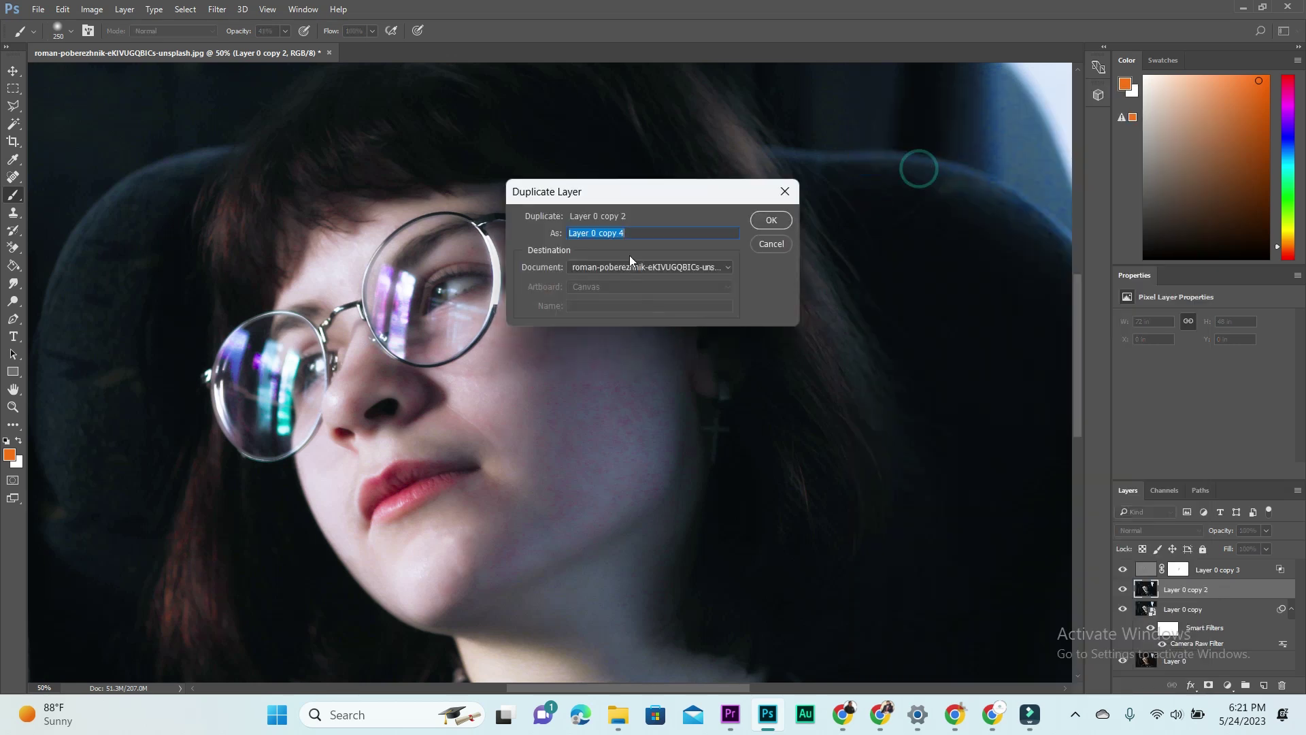
{"action": "left_click", "coordinate": [772, 219]}
{"action": "left_click_drag", "start_coordinate": [1205, 589], "coordinate": [1197, 562]}
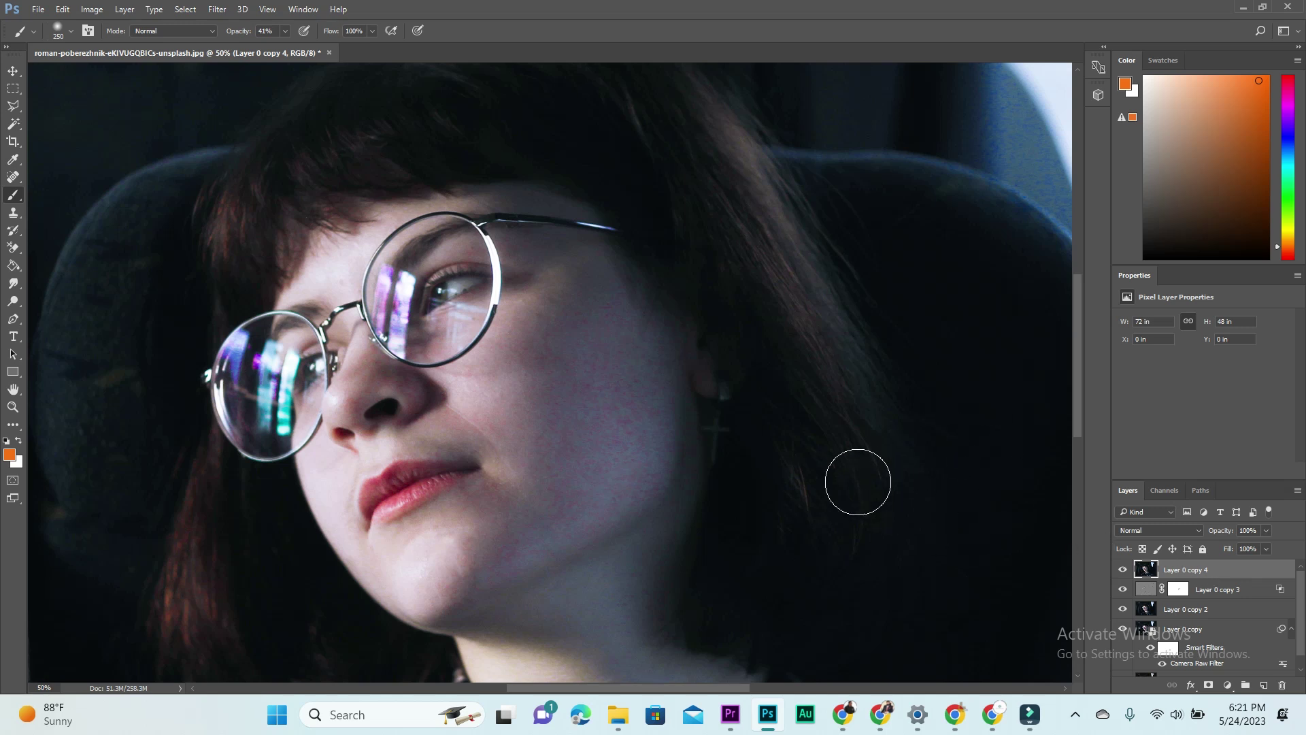
{"action": "left_click_drag", "start_coordinate": [732, 475], "coordinate": [748, 421]}
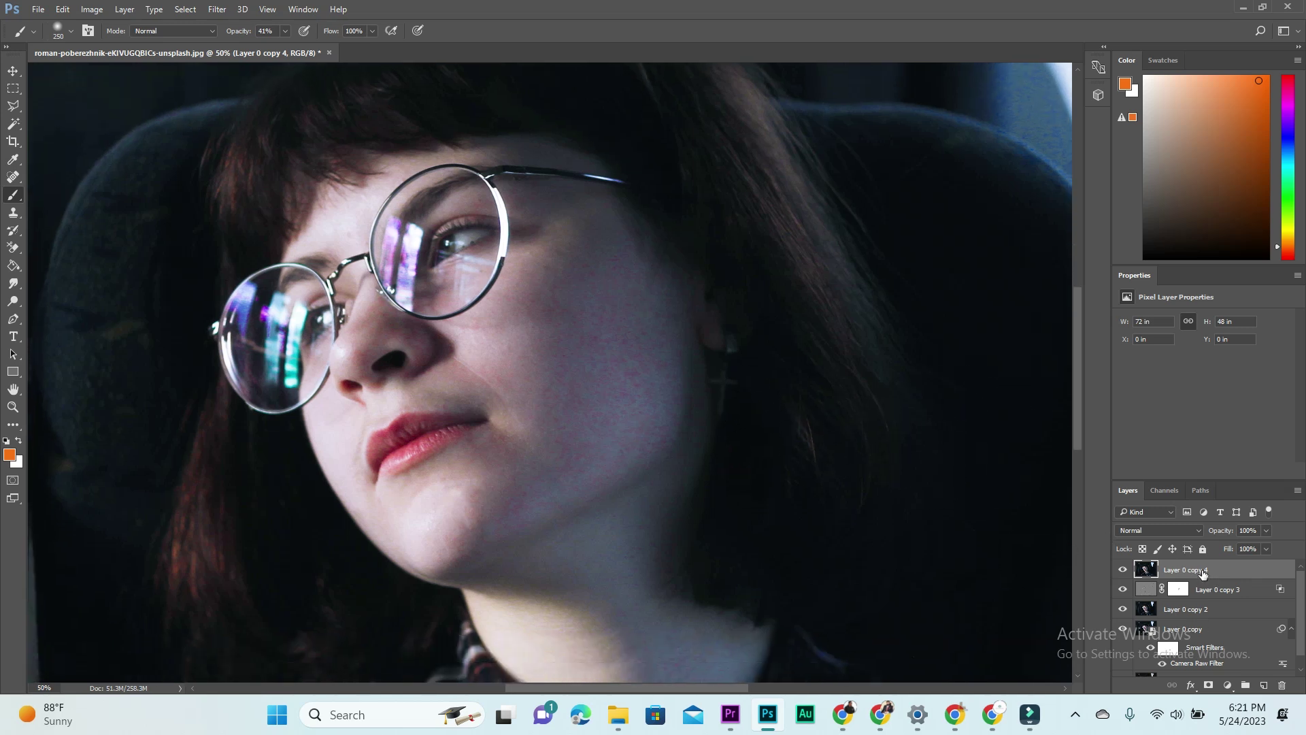
Step: Apply a High Pass filter with a 4.4-pixel radius to Layer 0 copy 4
{"action": "left_click", "coordinate": [221, 14]}
{"action": "left_click", "coordinate": [279, 342]}
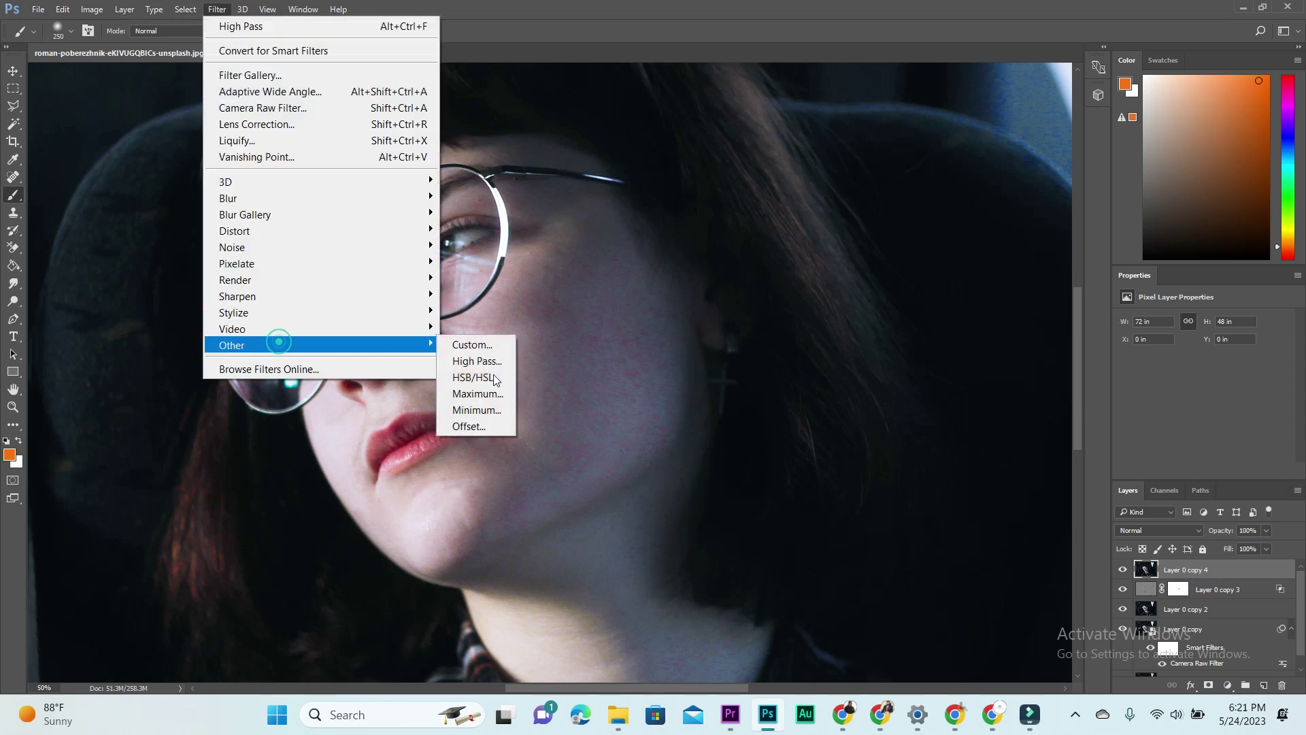
{"action": "left_click", "coordinate": [487, 362]}
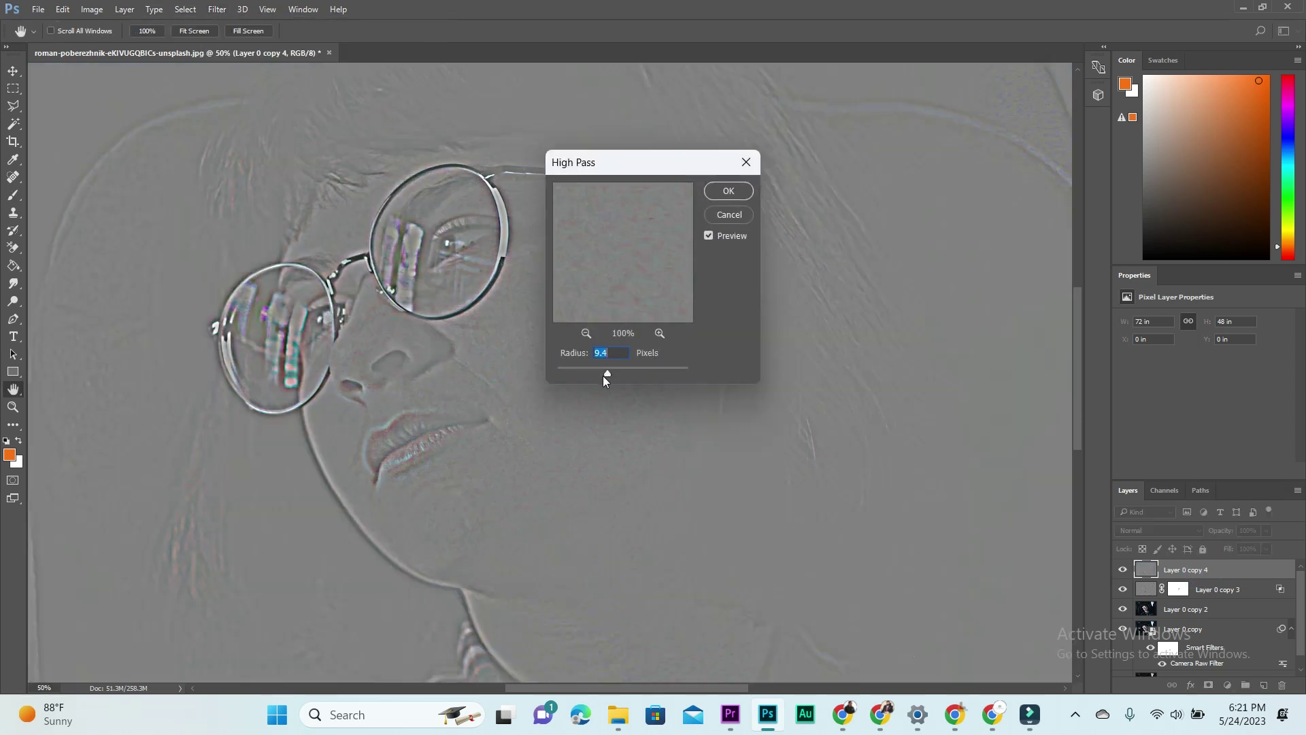
{"action": "left_click", "coordinate": [607, 373]}
{"action": "left_click_drag", "start_coordinate": [598, 373], "coordinate": [651, 377]}
{"action": "left_click", "coordinate": [648, 374]}
{"action": "left_click", "coordinate": [646, 374]}
{"action": "left_click_drag", "start_coordinate": [645, 373], "coordinate": [589, 370]}
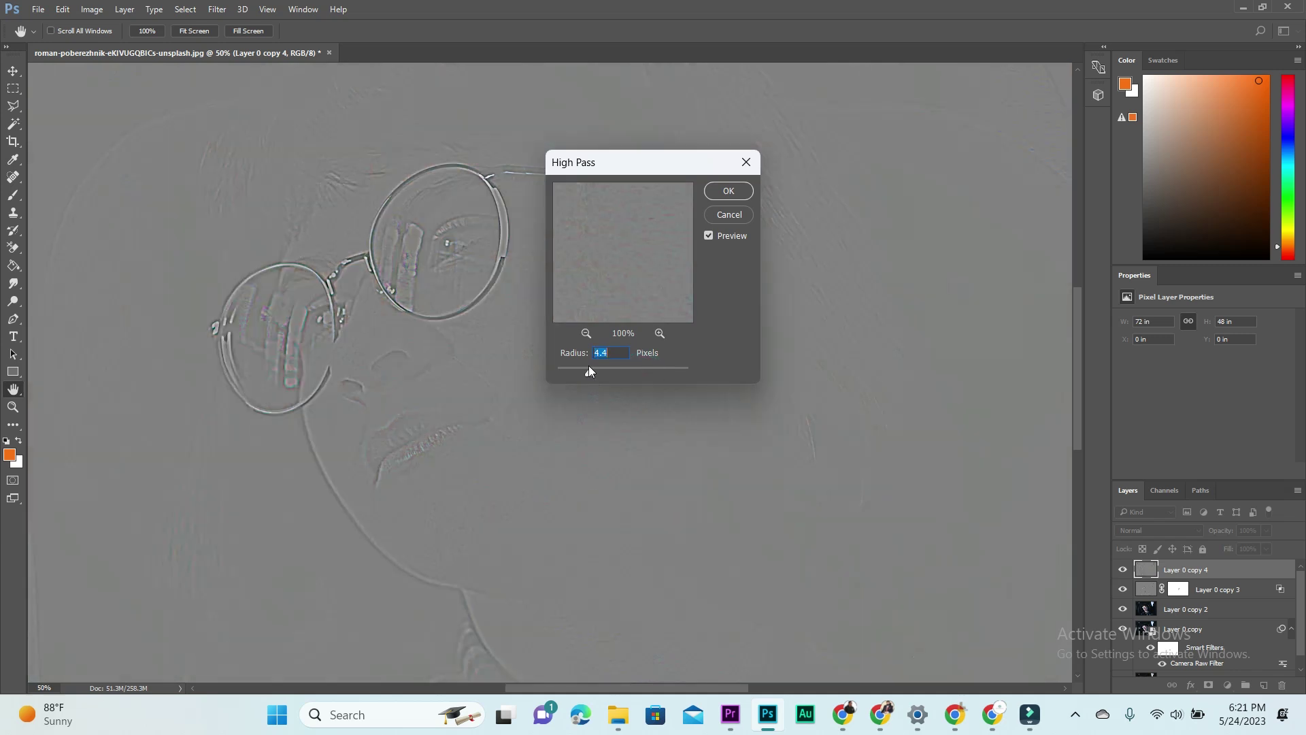
{"action": "left_click", "coordinate": [729, 191]}
{"action": "key", "text": "b"}
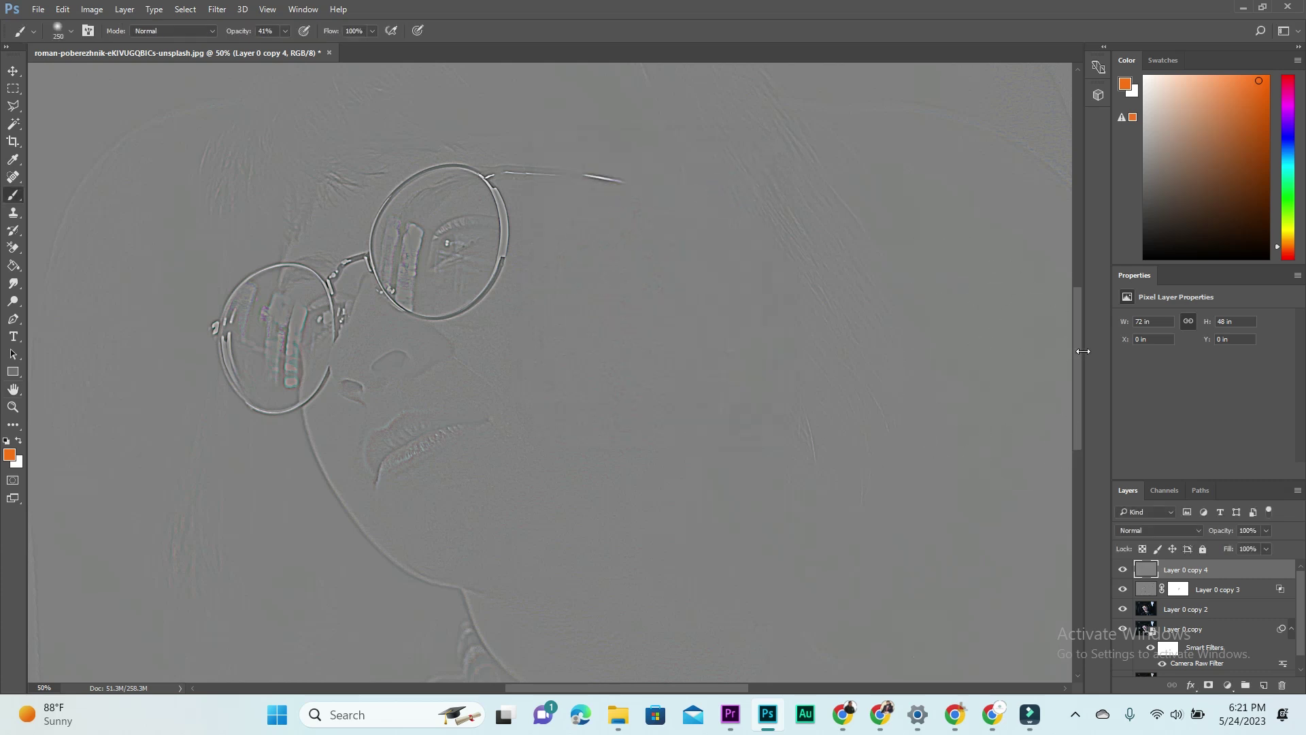
Step: Set Layer 0 copy 4's blend mode to Hard Light, undoing a stray brush stroke
{"action": "left_click", "coordinate": [1158, 530]}
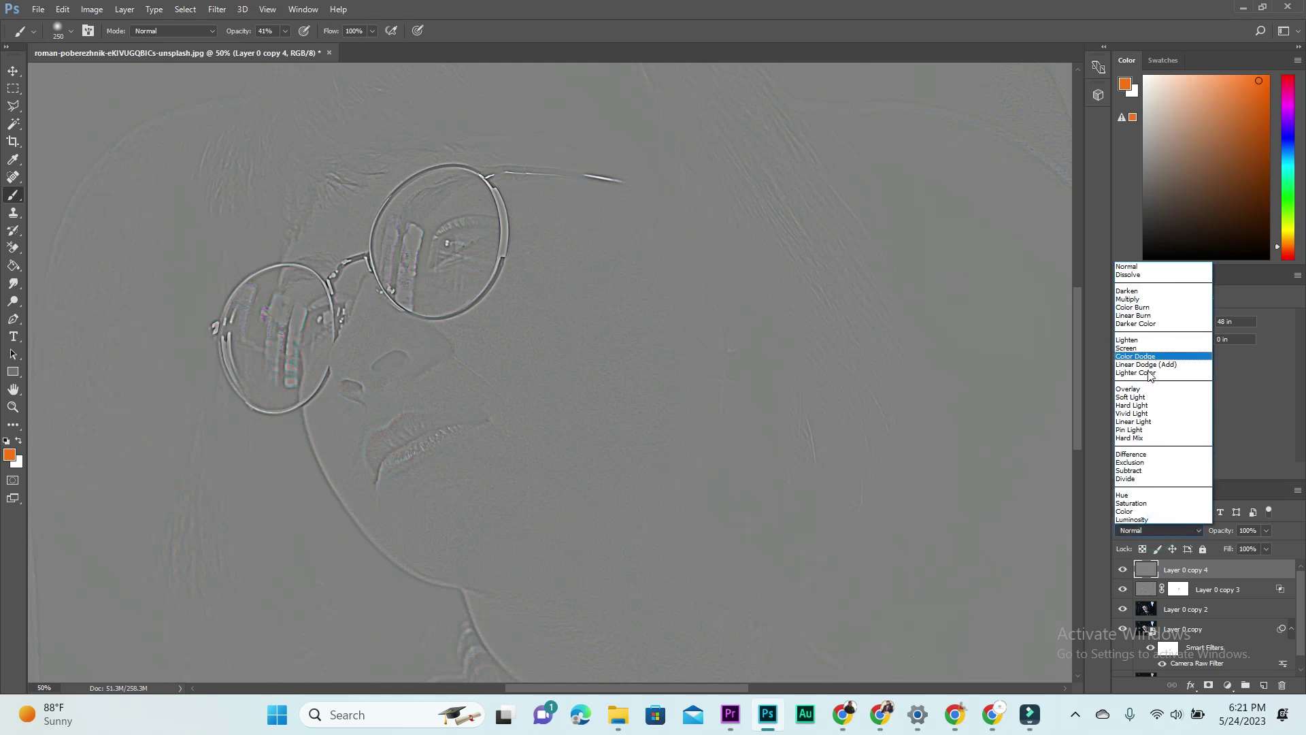
{"action": "left_click", "coordinate": [1137, 404]}
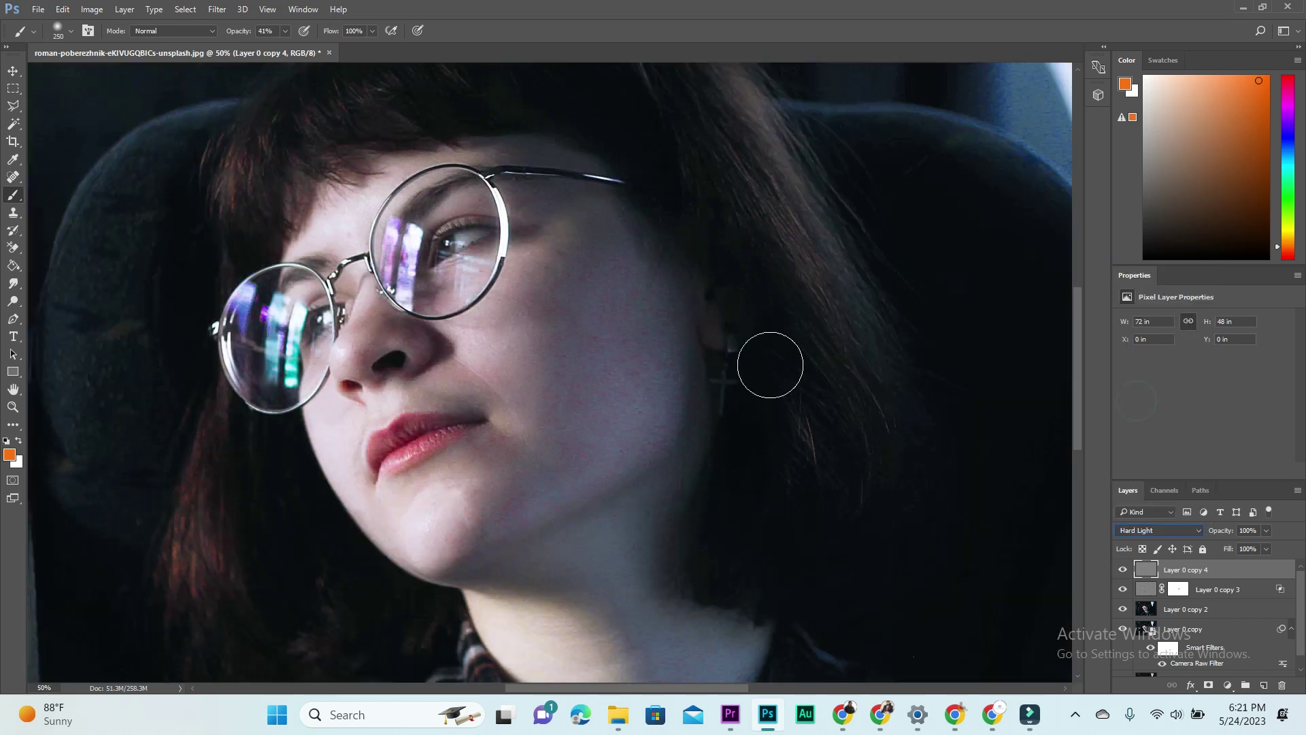
{"action": "mouse_move", "coordinate": [554, 307]}
{"action": "left_mouse_down"}
{"action": "mouse_move", "coordinate": [609, 360]}
{"action": "mouse_move", "coordinate": [612, 384]}
{"action": "left_mouse_up"}
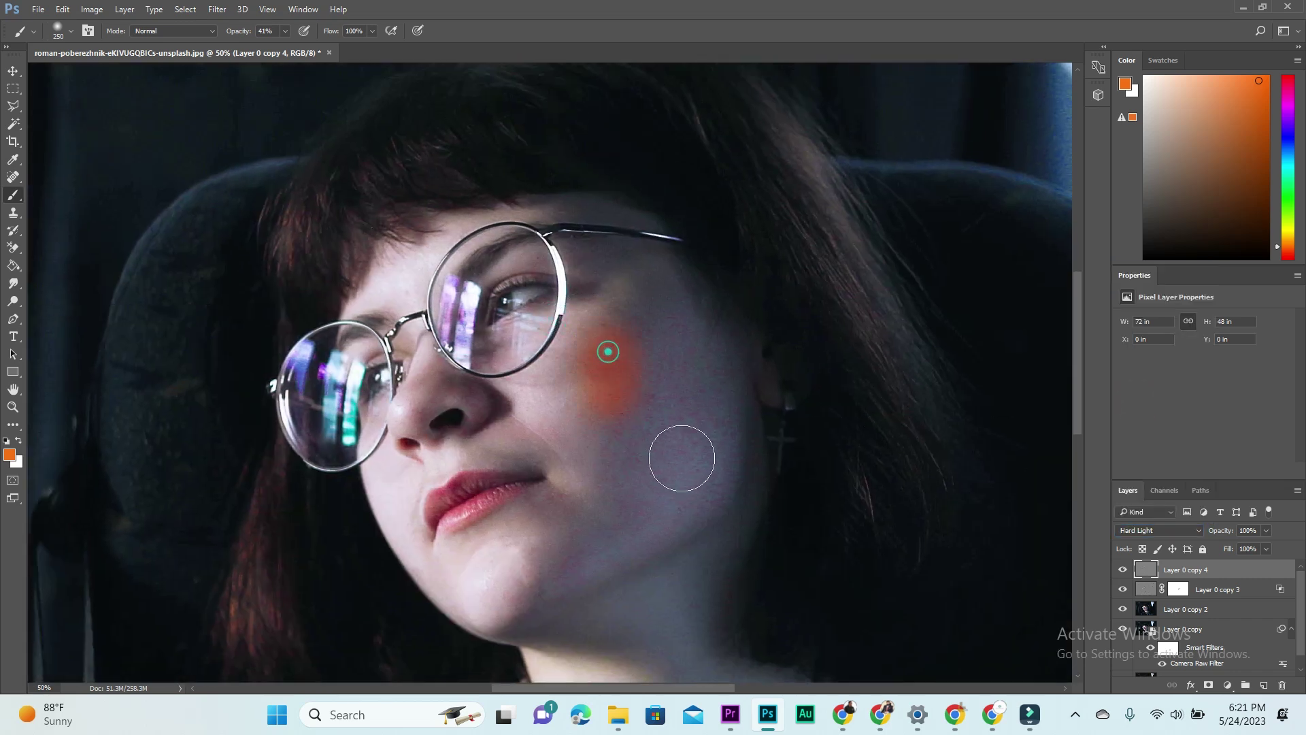
{"action": "key", "text": "ctrl+z"}
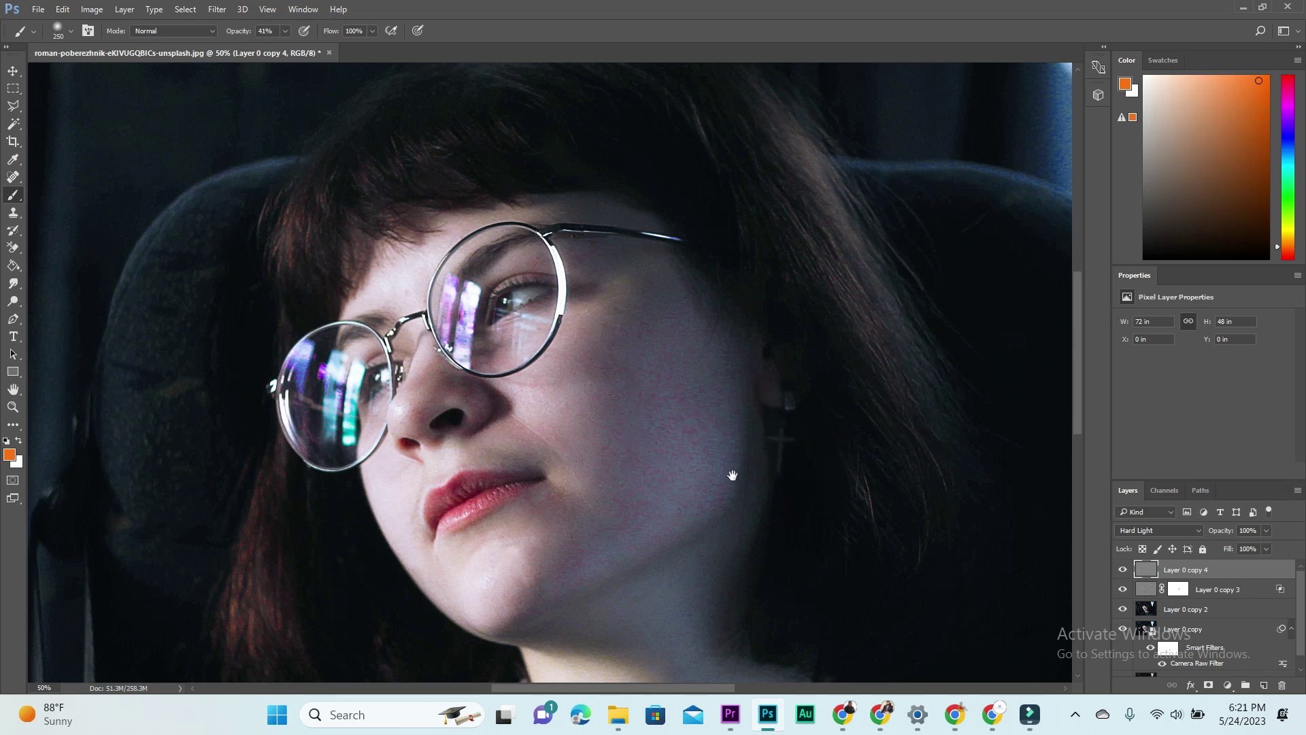
{"action": "left_click_drag", "start_coordinate": [732, 475], "coordinate": [735, 379]}
{"action": "left_click_drag", "start_coordinate": [721, 461], "coordinate": [724, 417]}
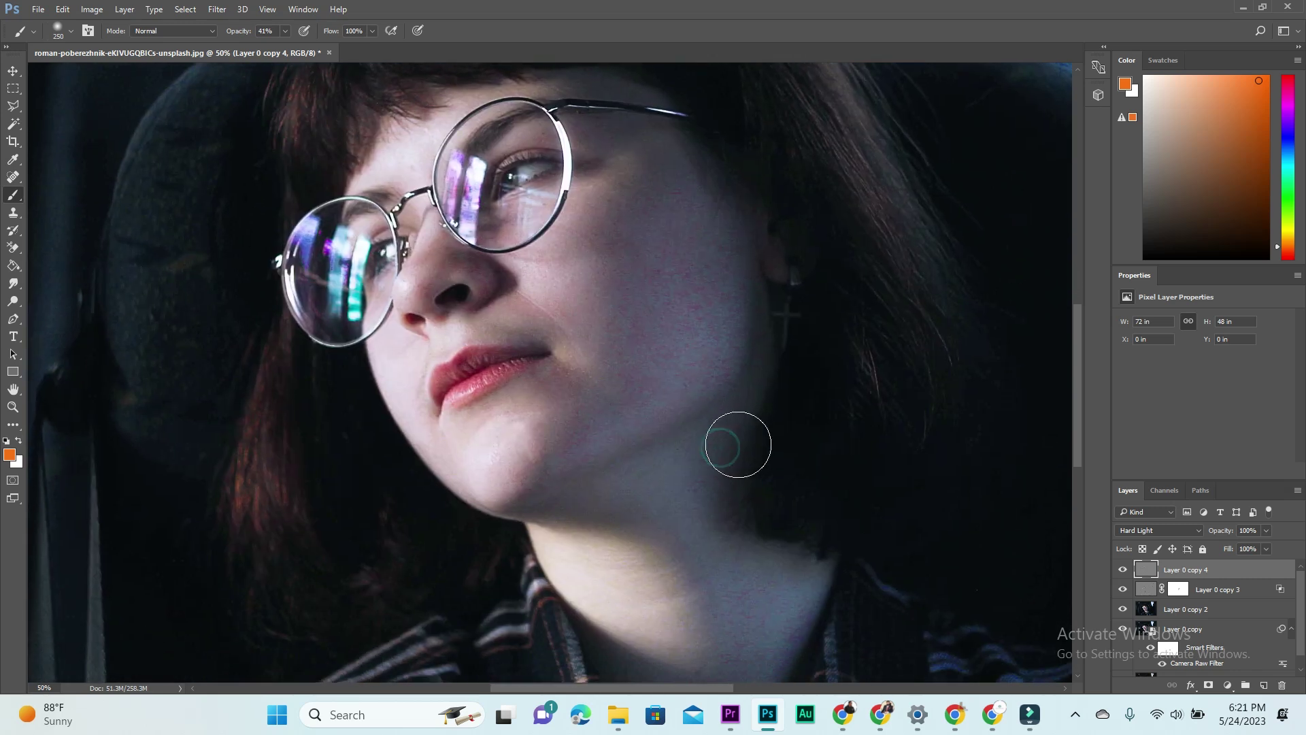
Step: Compare the Hard Light layer off and on at 33.3% zoom, then add empty Layer 1
{"action": "left_click", "coordinate": [1123, 571]}
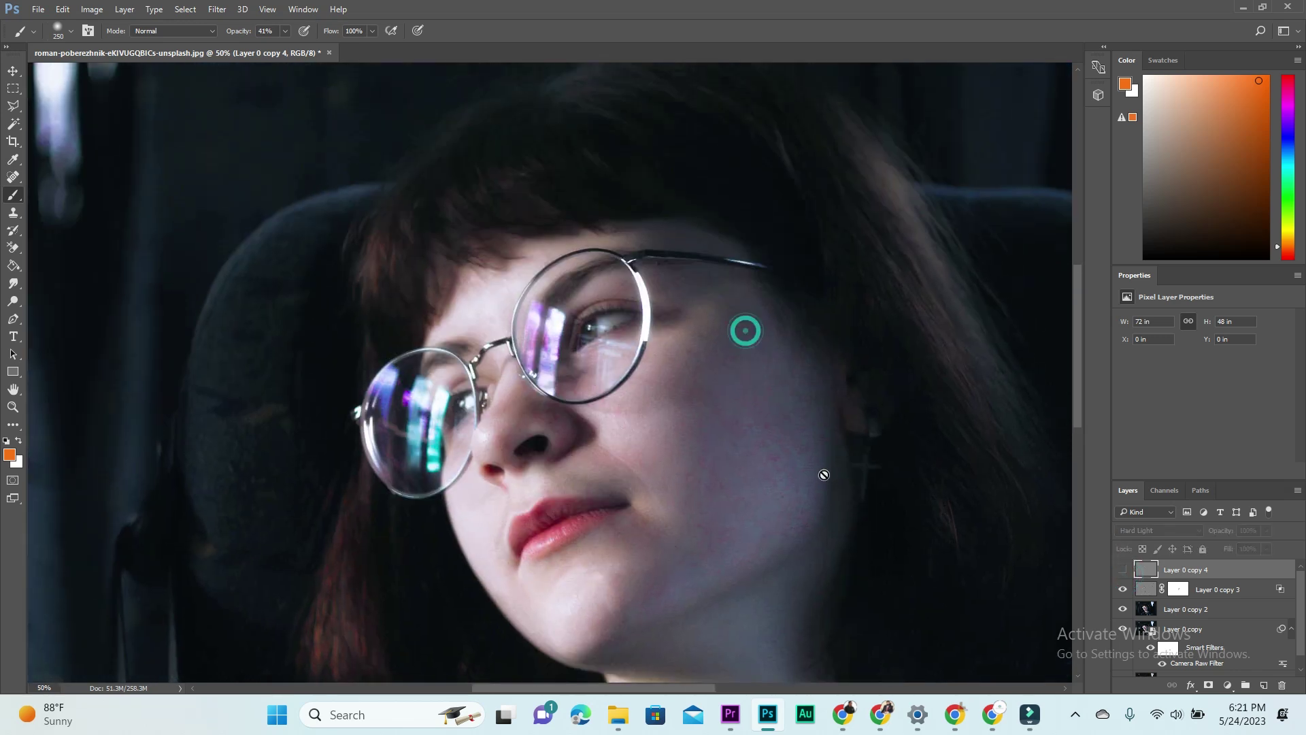
{"action": "left_click_drag", "start_coordinate": [743, 329], "coordinate": [775, 416]}
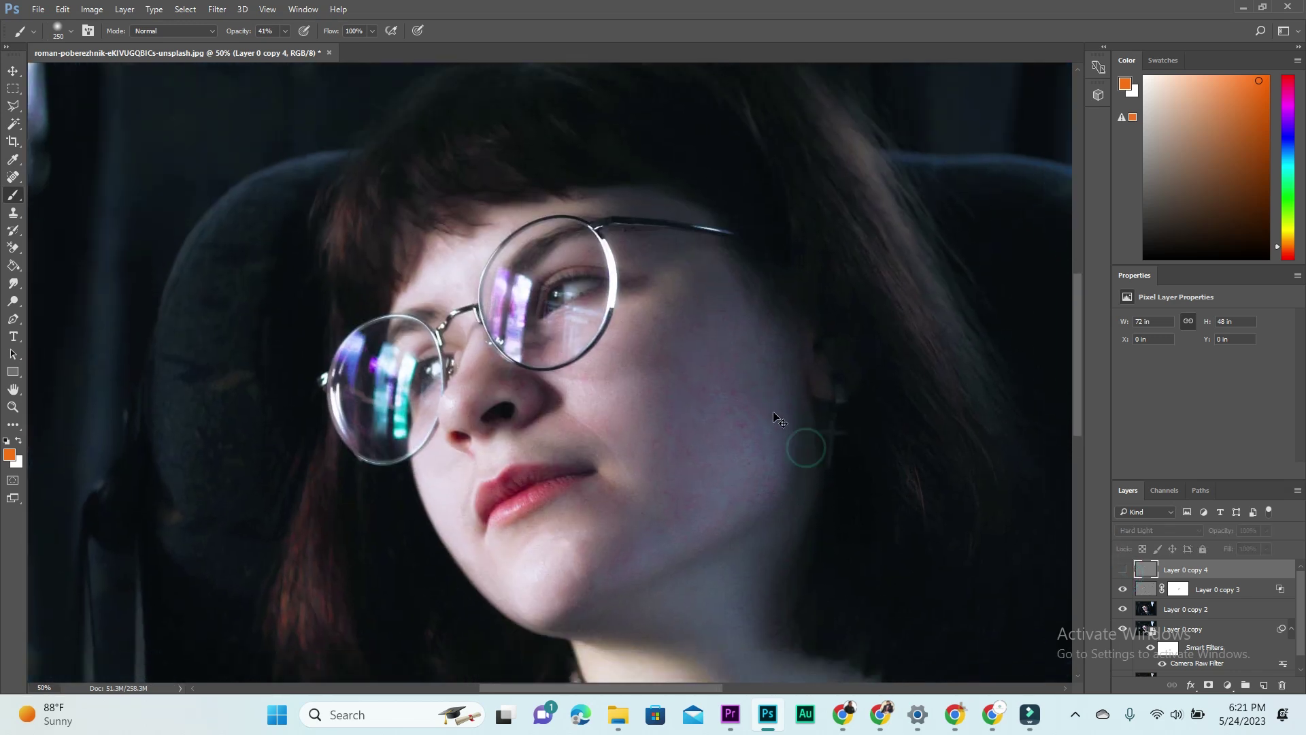
{"action": "key", "text": "ctrl+minus"}
{"action": "key", "text": "ctrl+minus"}
{"action": "key", "text": "ctrl+minus"}
{"action": "key", "text": "ctrl+plus"}
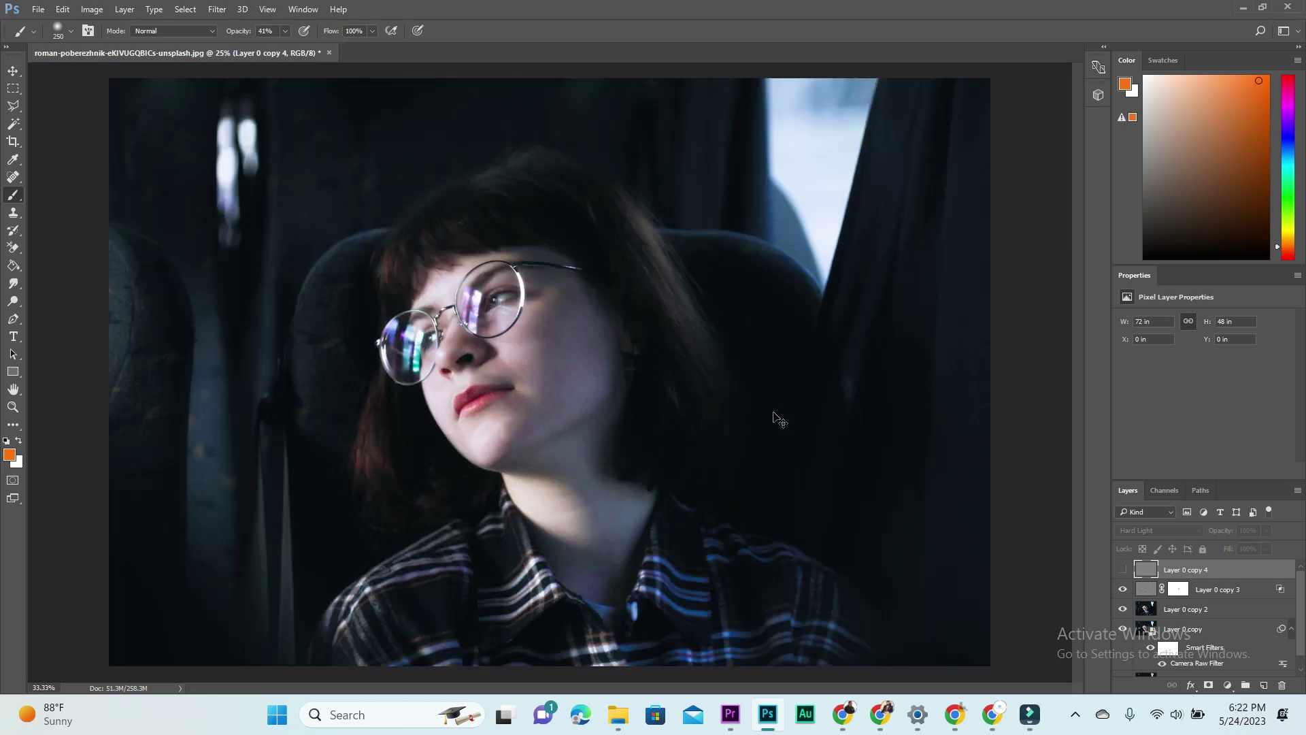
{"action": "key", "text": "ctrl+plus"}
{"action": "left_click_drag", "start_coordinate": [731, 415], "coordinate": [723, 381]}
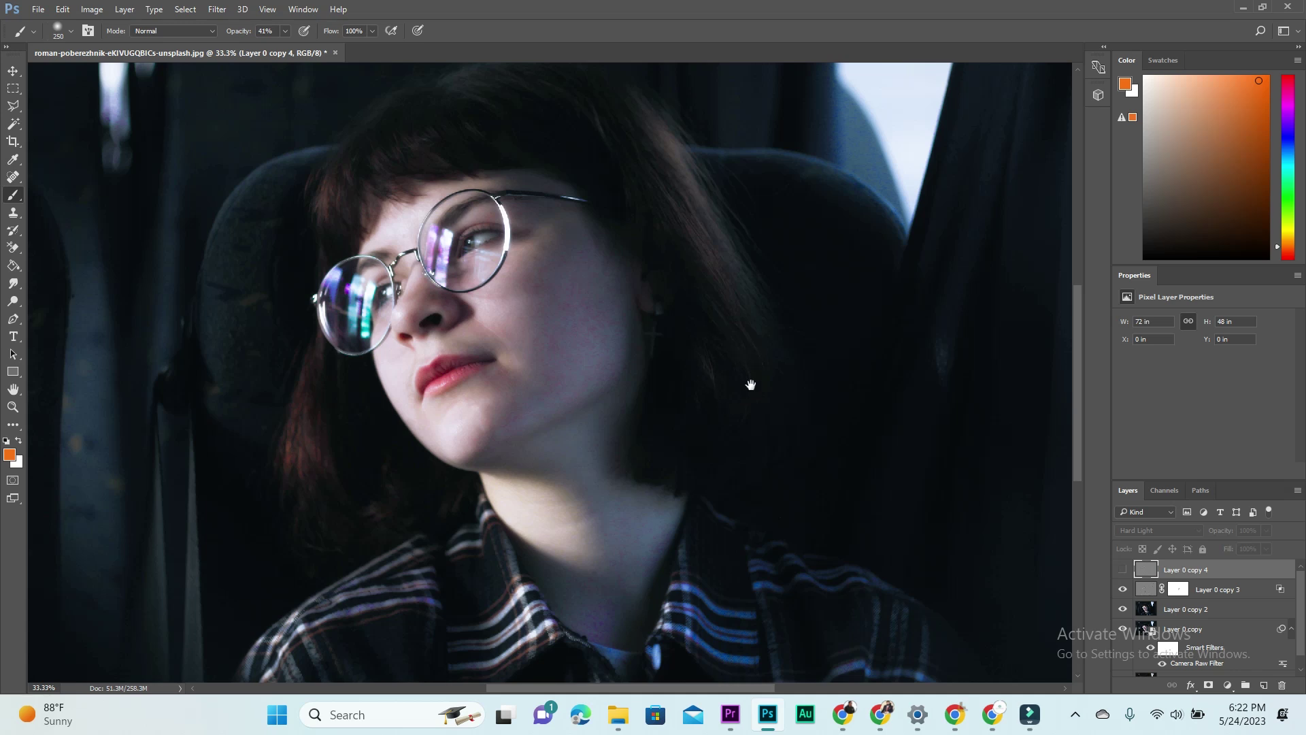
{"action": "left_click_drag", "start_coordinate": [735, 417], "coordinate": [744, 385]}
{"action": "left_click", "coordinate": [1121, 569]}
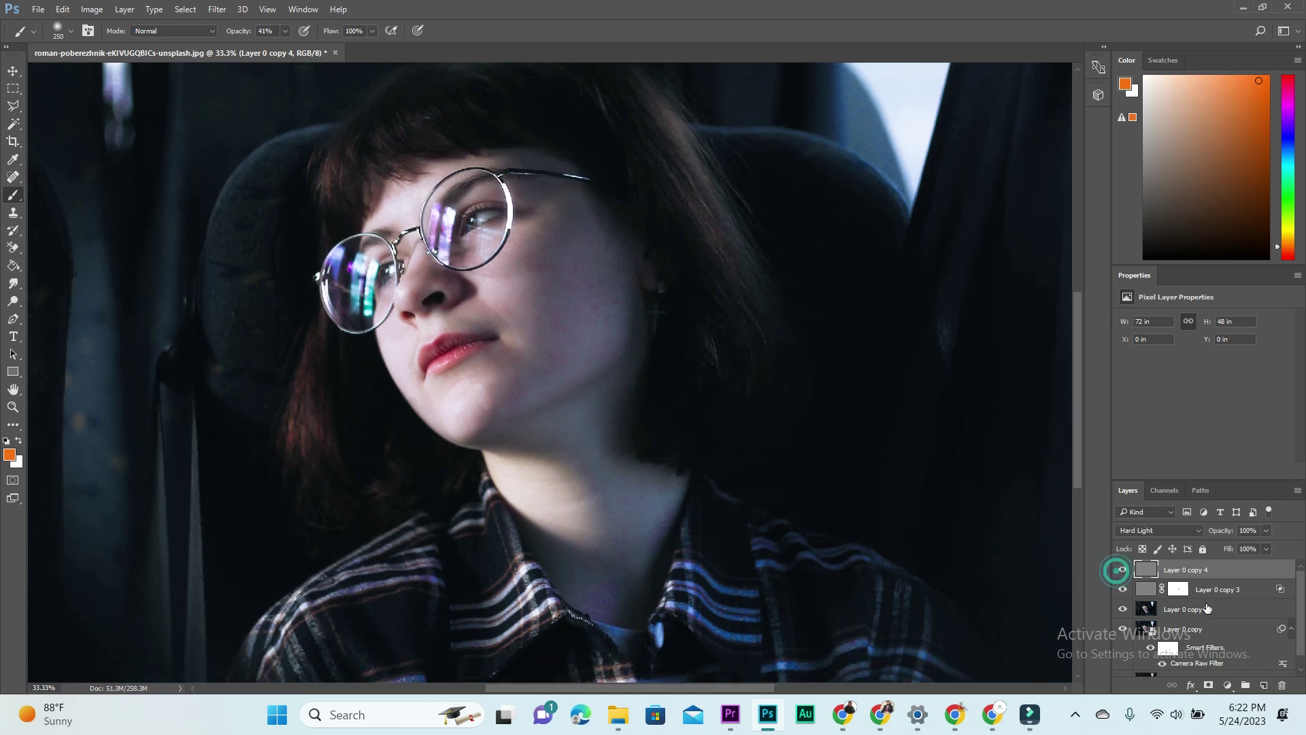
{"action": "left_click", "coordinate": [1263, 687]}
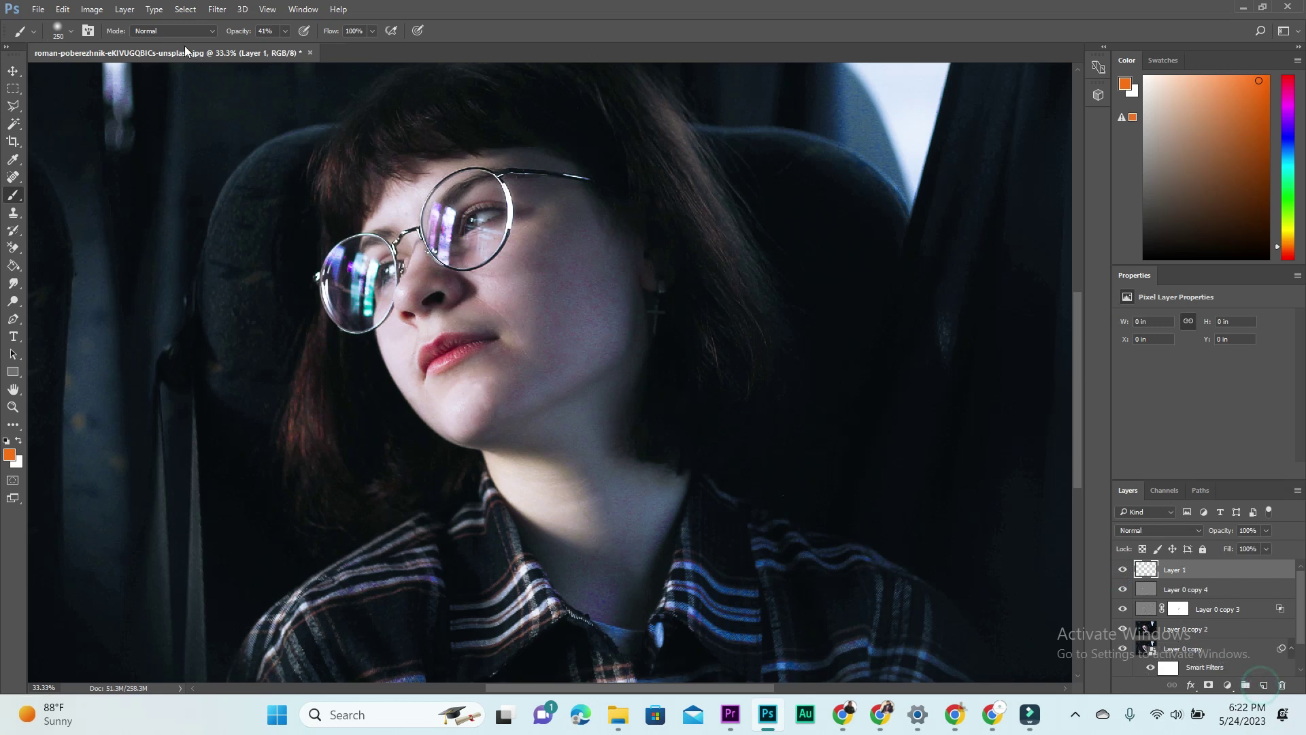
Step: Fill Layer 1 with 50% Gray using Edit > Fill
{"action": "left_click", "coordinate": [65, 9]}
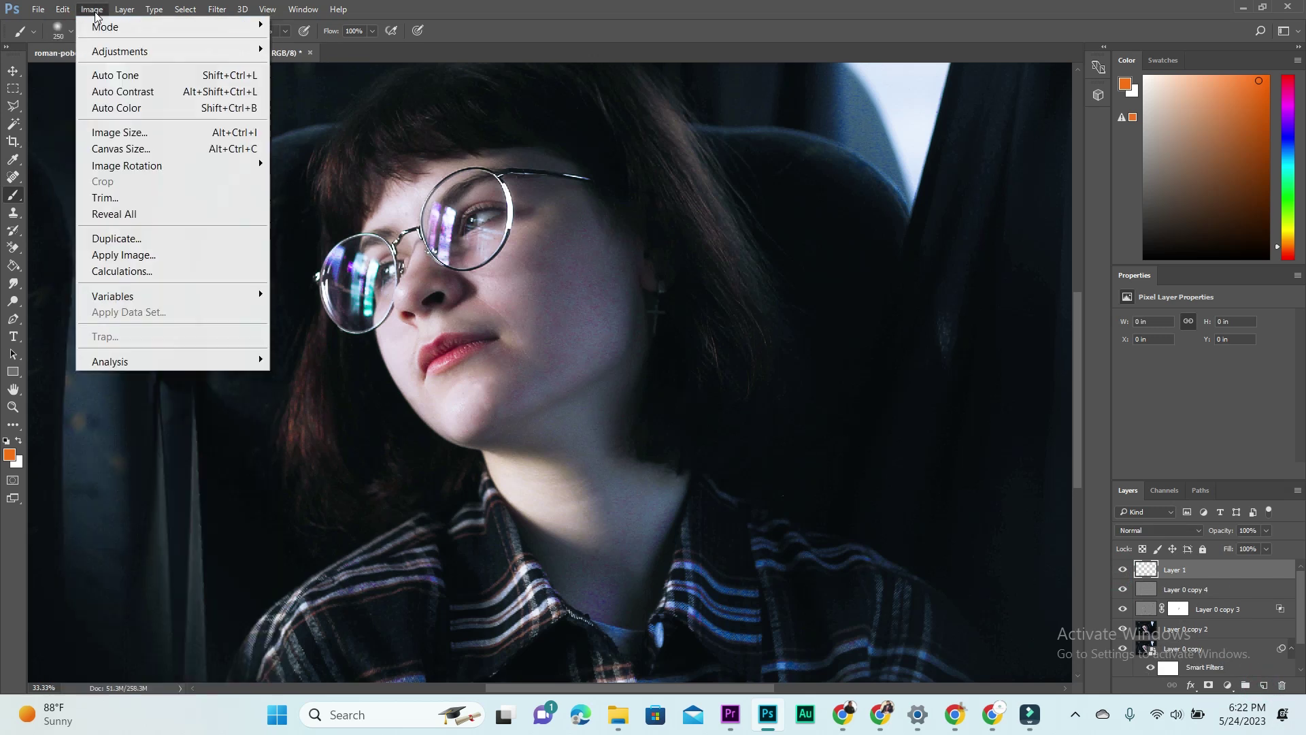
{"action": "left_click", "coordinate": [170, 272]}
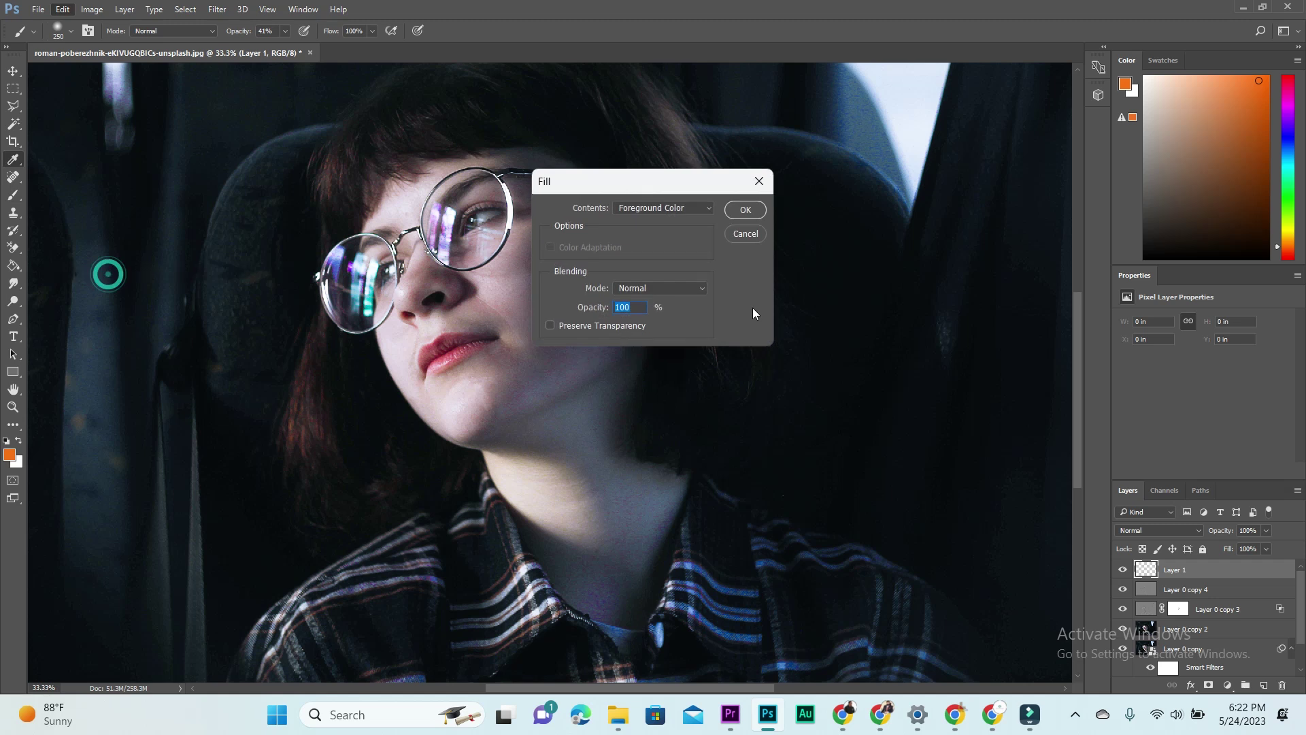
{"action": "left_click", "coordinate": [663, 288]}
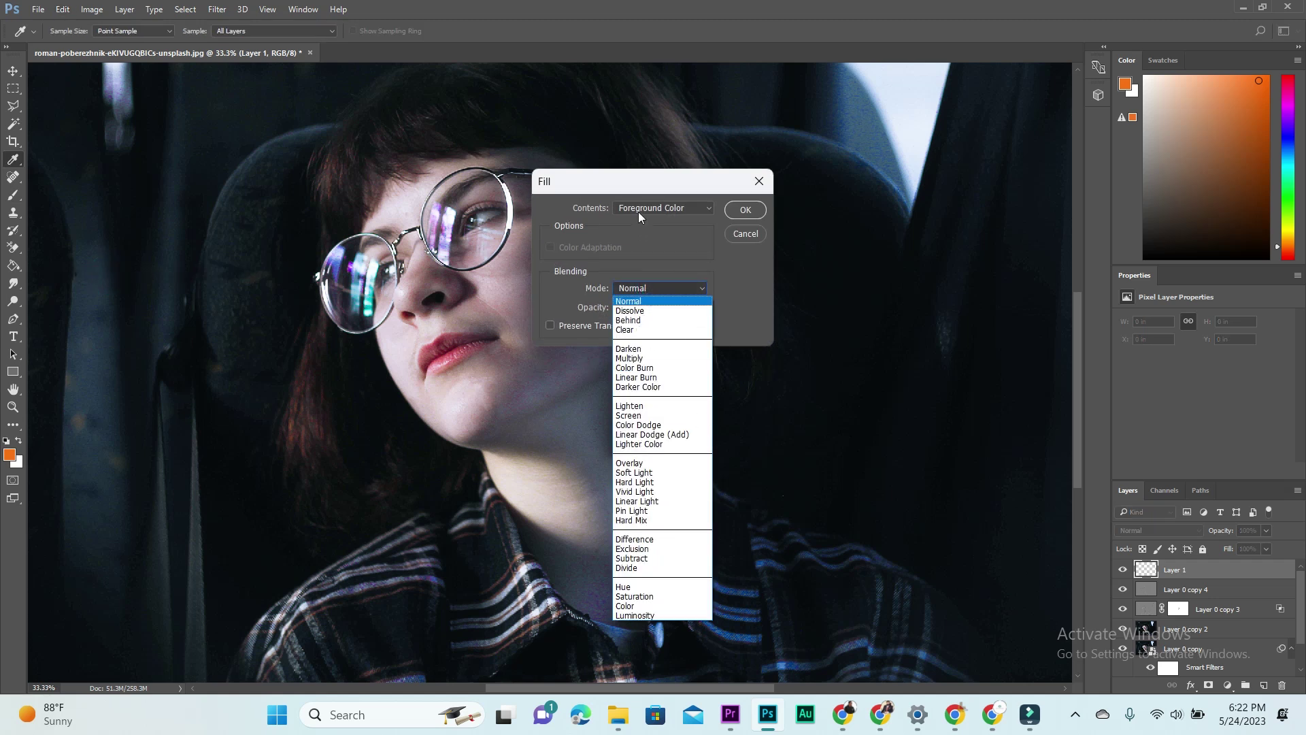
{"action": "left_click", "coordinate": [638, 211]}
{"action": "left_click", "coordinate": [675, 306]}
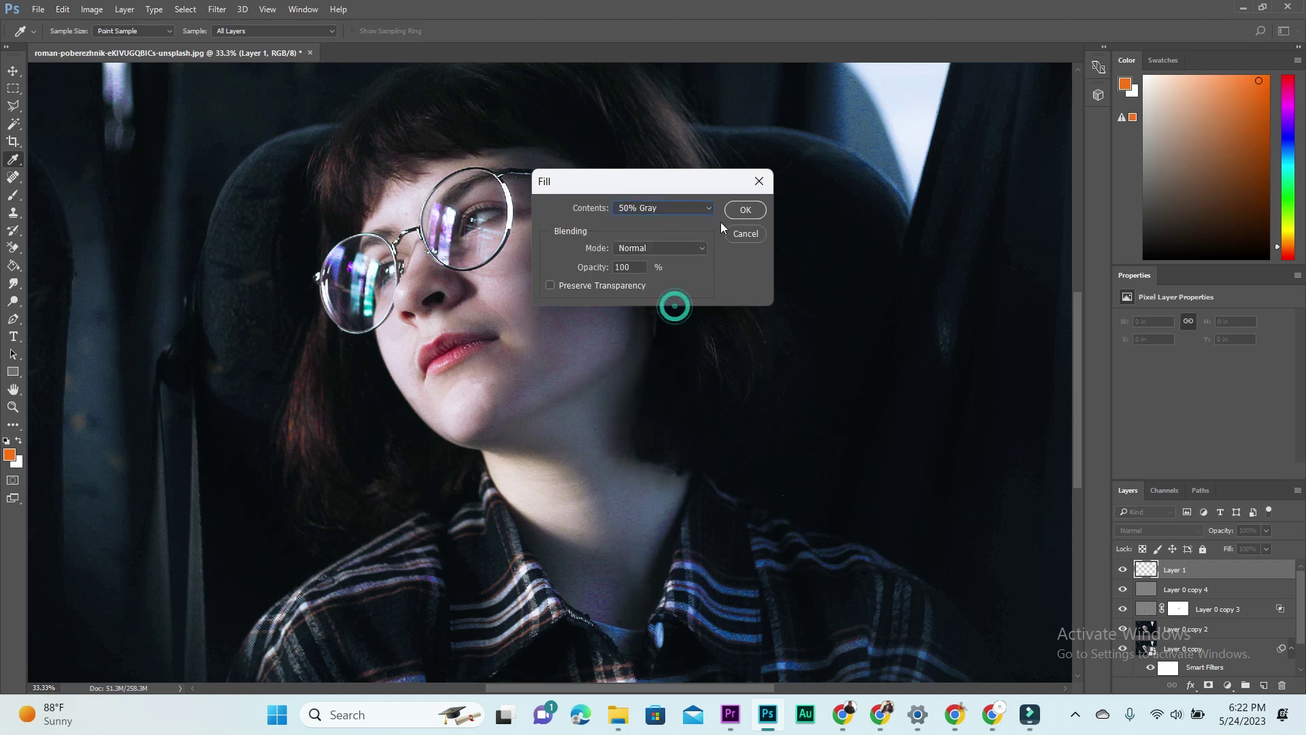
{"action": "left_click", "coordinate": [744, 211]}
{"action": "key", "text": "b"}
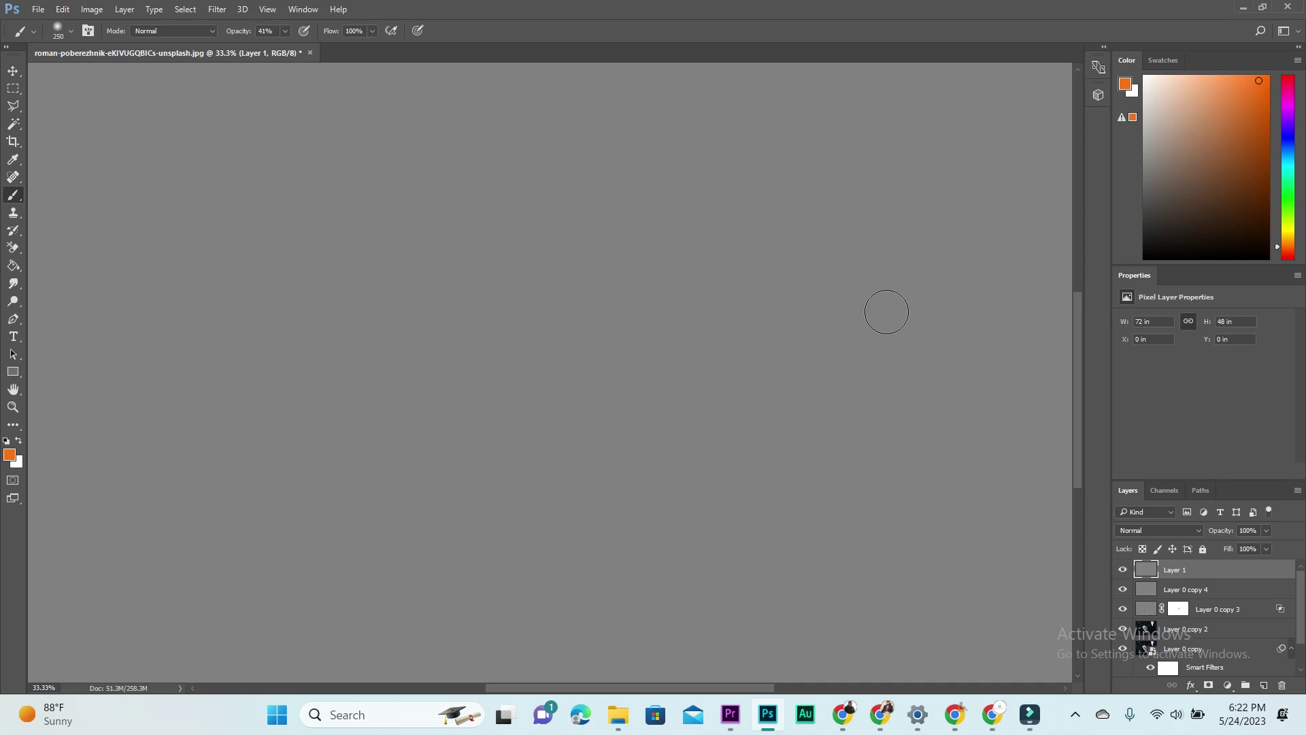
{"action": "left_click", "coordinate": [1180, 540]}
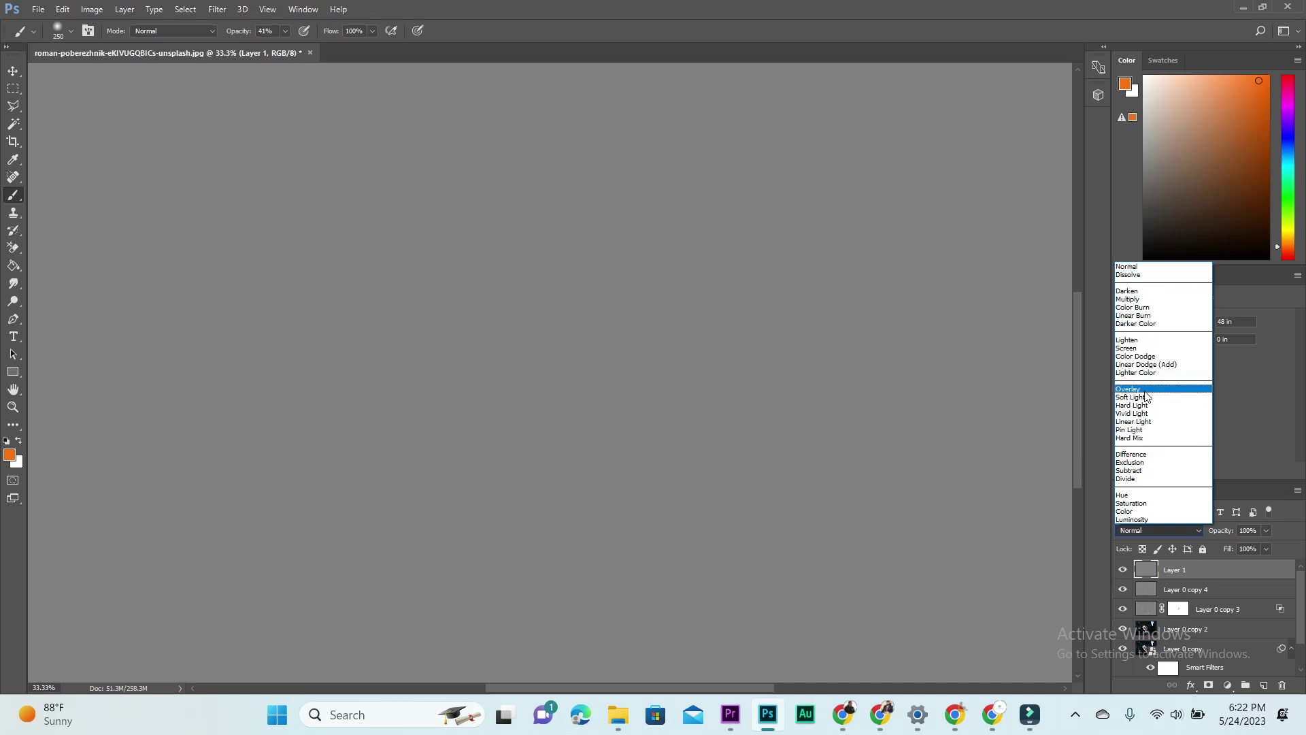
Step: Set Layer 1 to Overlay and paint light onto the cheek to dodge it
{"action": "left_click", "coordinate": [1145, 390]}
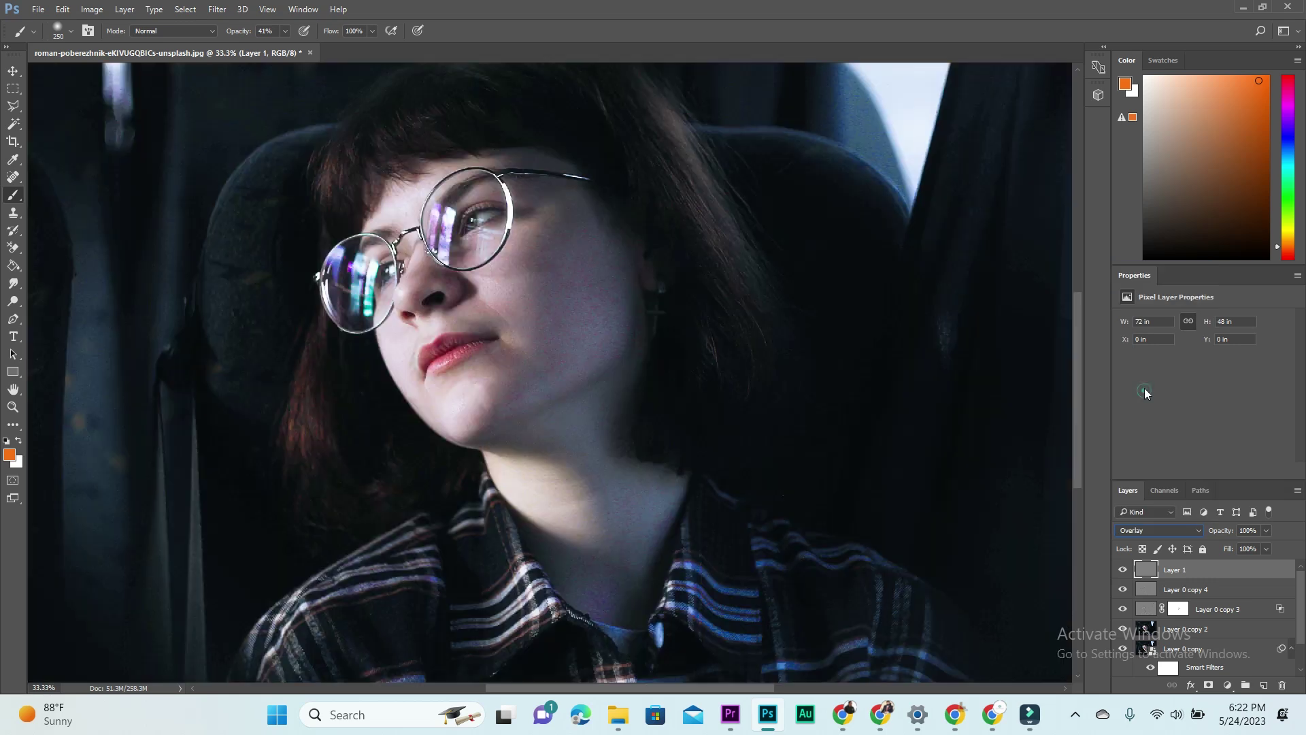
{"action": "left_click_drag", "start_coordinate": [562, 254], "coordinate": [688, 416]}
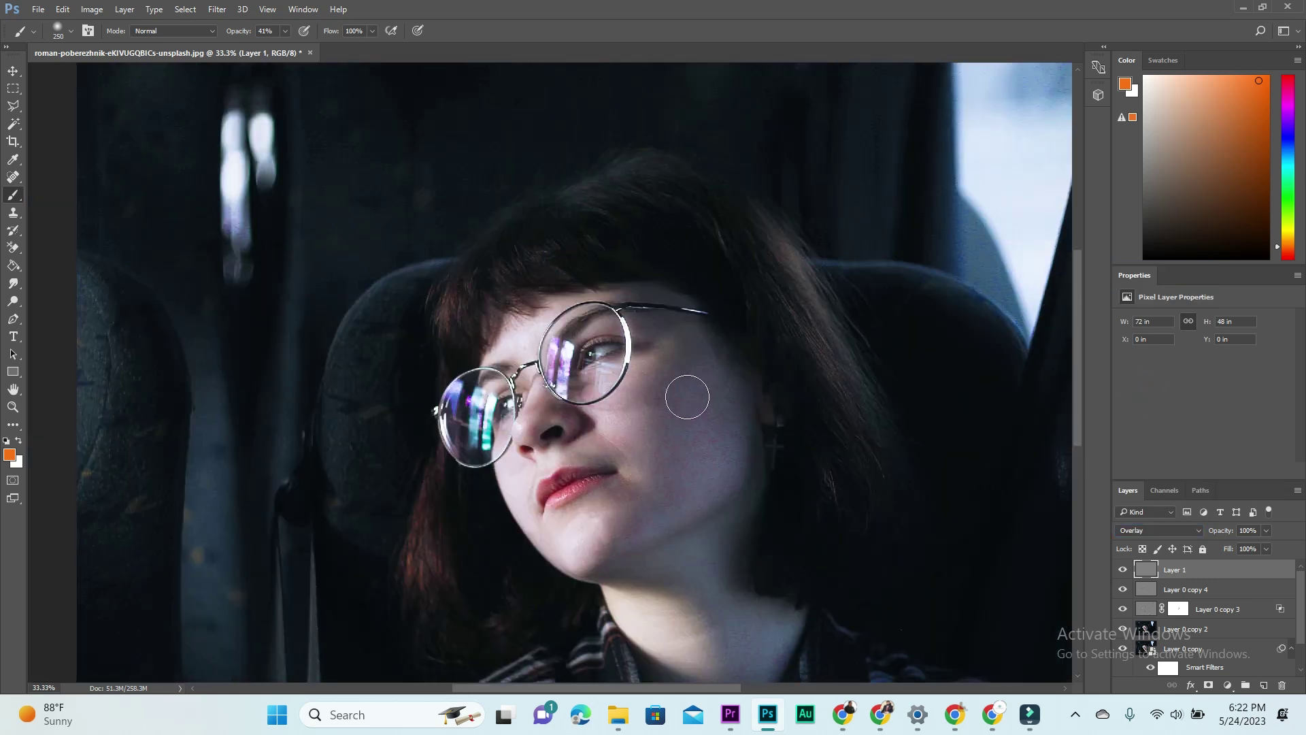
{"action": "mouse_move", "coordinate": [677, 379]}
{"action": "left_mouse_down"}
{"action": "mouse_move", "coordinate": [715, 415]}
{"action": "mouse_move", "coordinate": [708, 483]}
{"action": "mouse_move", "coordinate": [706, 452]}
{"action": "left_mouse_up"}
{"action": "left_click_drag", "start_coordinate": [902, 528], "coordinate": [830, 500]}
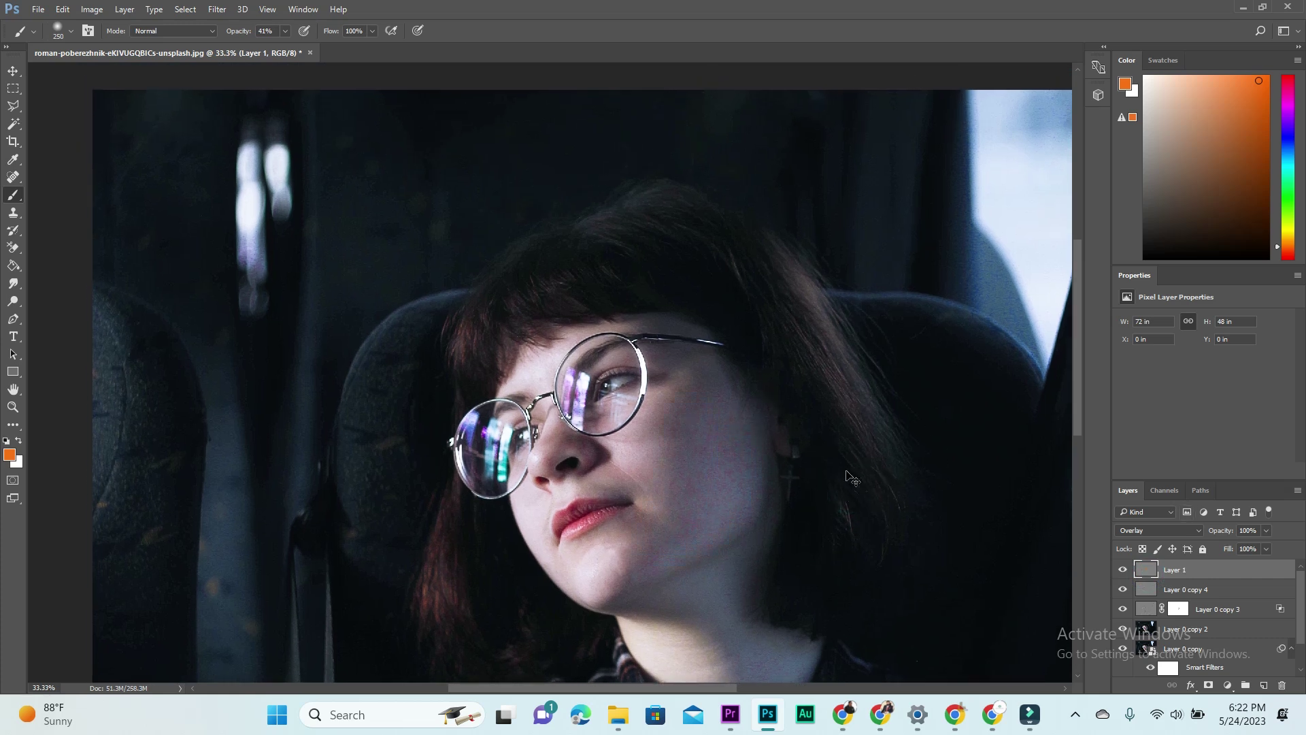
{"action": "left_click_drag", "start_coordinate": [670, 357], "coordinate": [701, 359]}
Step: Zoom in on the eye, shrink the brush, brighten the iris, and raise brush opacity to 100%
{"action": "key", "text": "ctrl+plus"}
{"action": "key", "text": "ctrl+plus"}
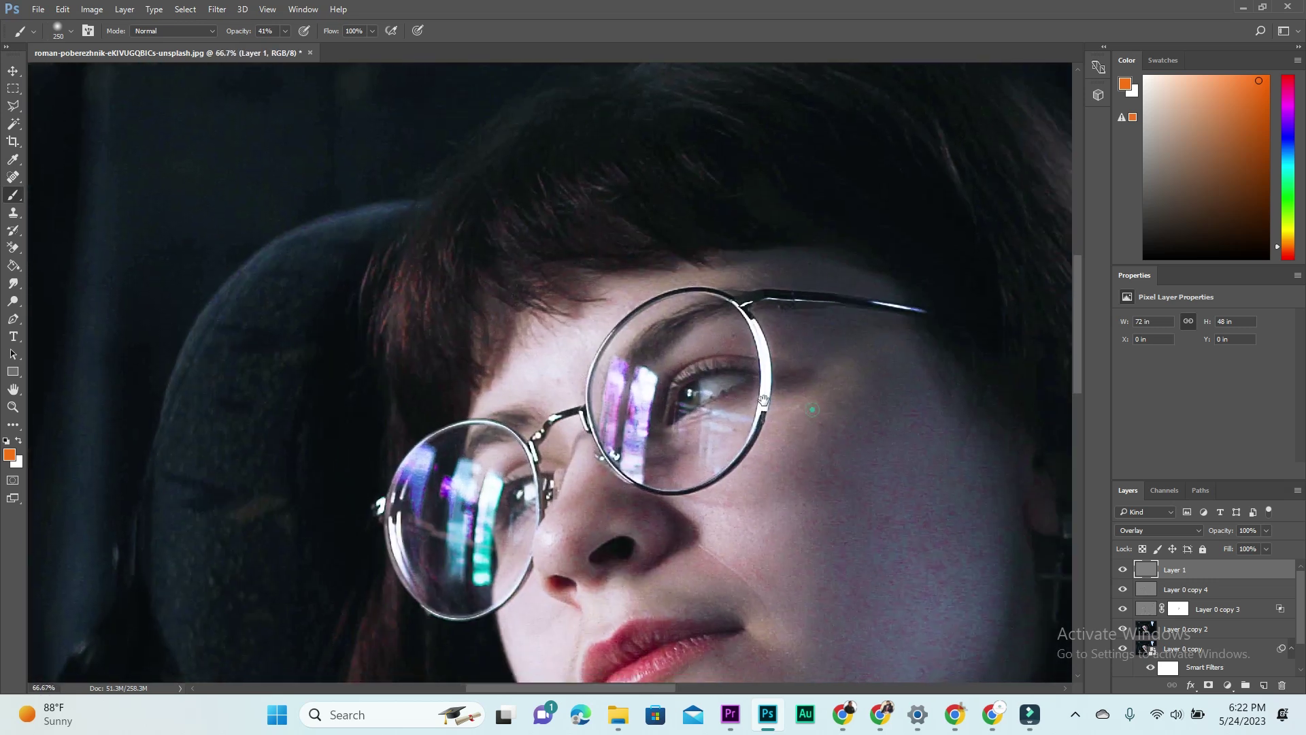
{"action": "left_click_drag", "start_coordinate": [789, 402], "coordinate": [718, 391]}
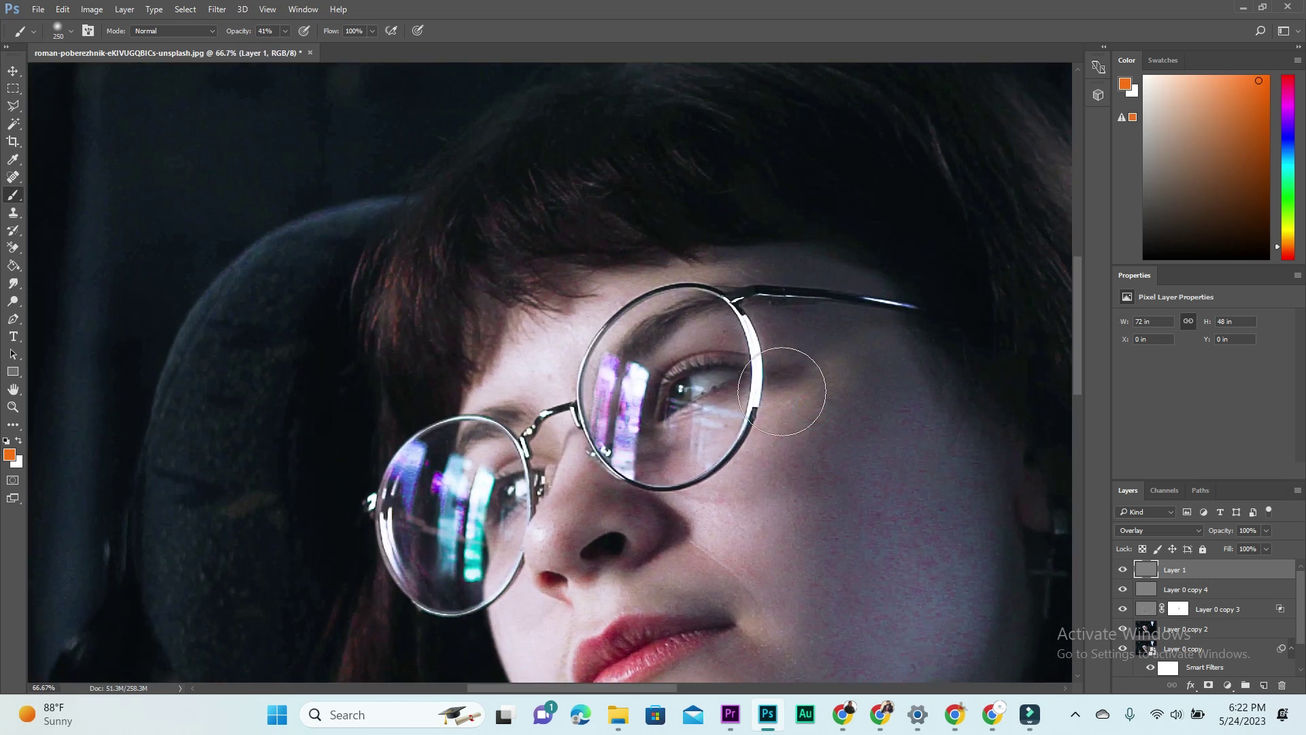
{"action": "key", "text": "bracketleft"}
{"action": "key", "text": "bracketleft"}
{"action": "key", "text": "bracketleft"}
{"action": "left_click_drag", "start_coordinate": [707, 378], "coordinate": [708, 382]}
{"action": "left_click", "coordinate": [285, 32]}
{"action": "left_click_drag", "start_coordinate": [265, 47], "coordinate": [317, 47]}
{"action": "left_click", "coordinate": [373, 30]}
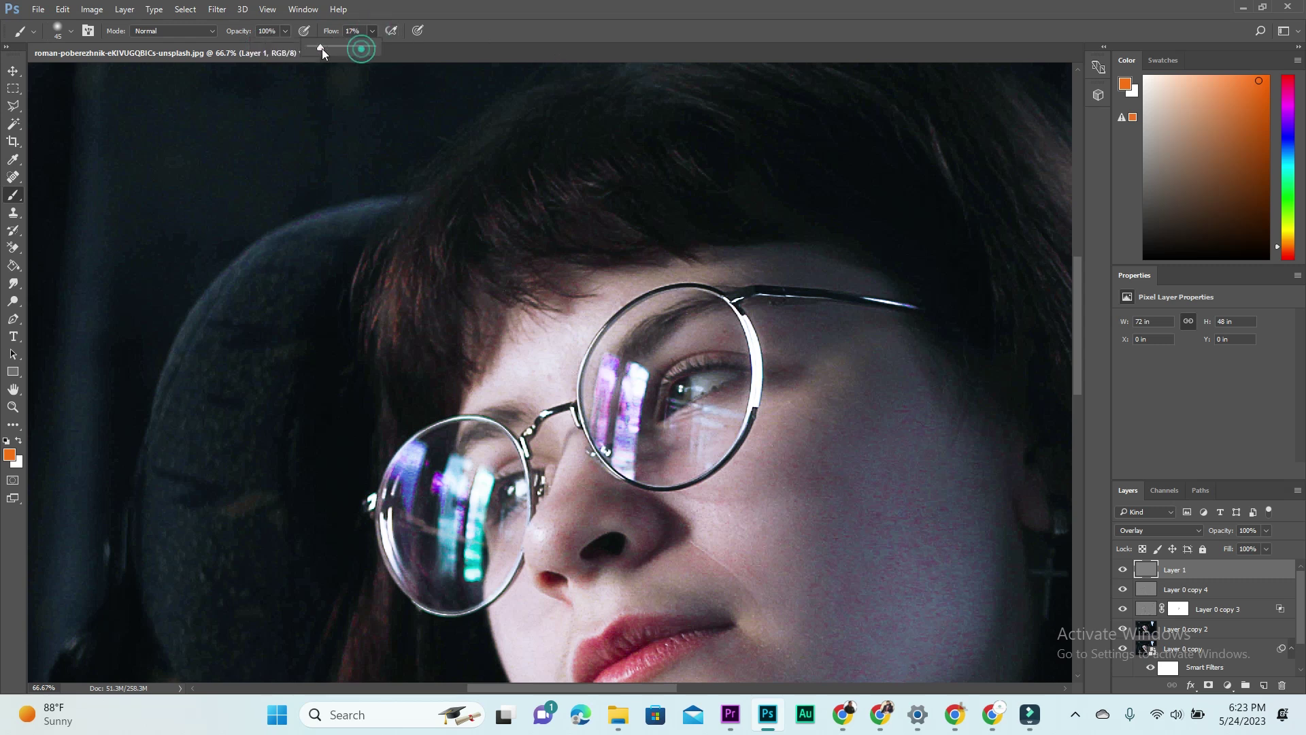
Step: Paint light over the right-hand iris at 9% flow with a smaller brush, then lower Layer 1's opacity
{"action": "left_click", "coordinate": [699, 383]}
{"action": "left_click_drag", "start_coordinate": [704, 384], "coordinate": [721, 378]}
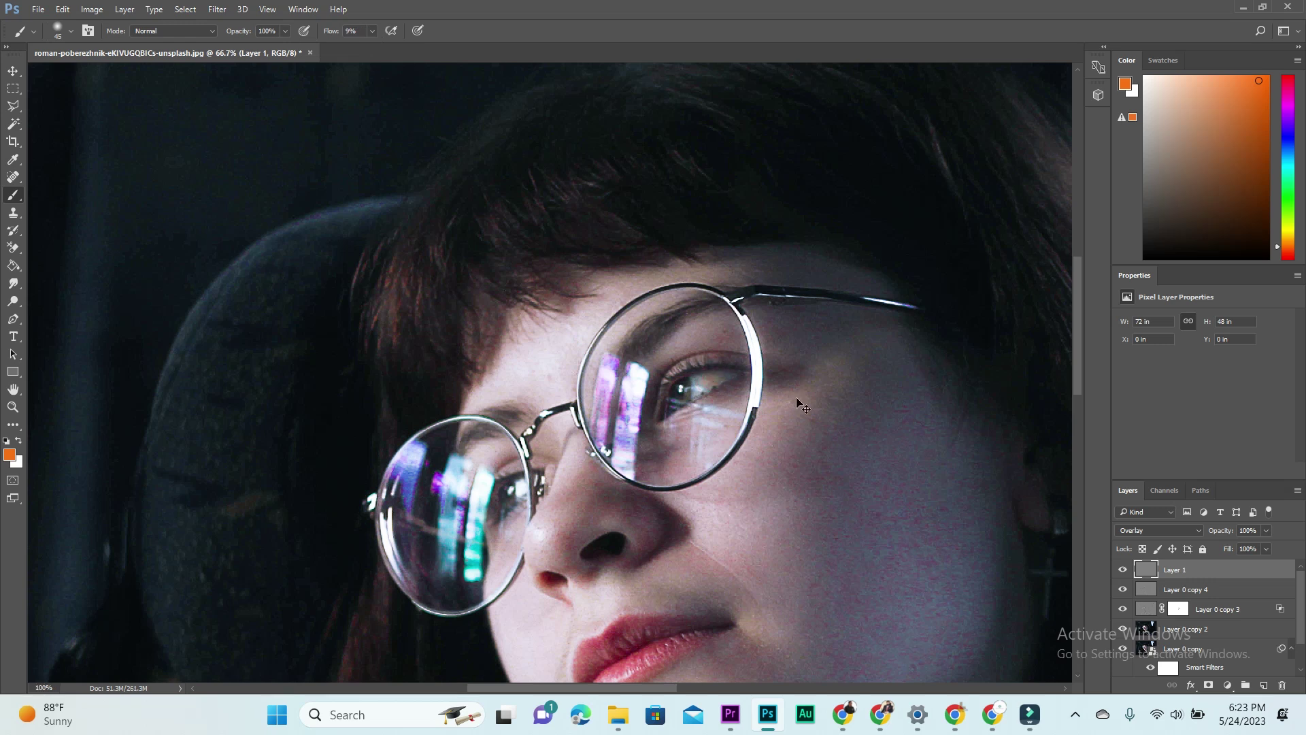
{"action": "scroll", "coordinate": [796, 398], "scroll_direction": "up", "scroll_amount": 2}
{"action": "scroll", "coordinate": [799, 408], "scroll_direction": "up", "scroll_amount": 2}
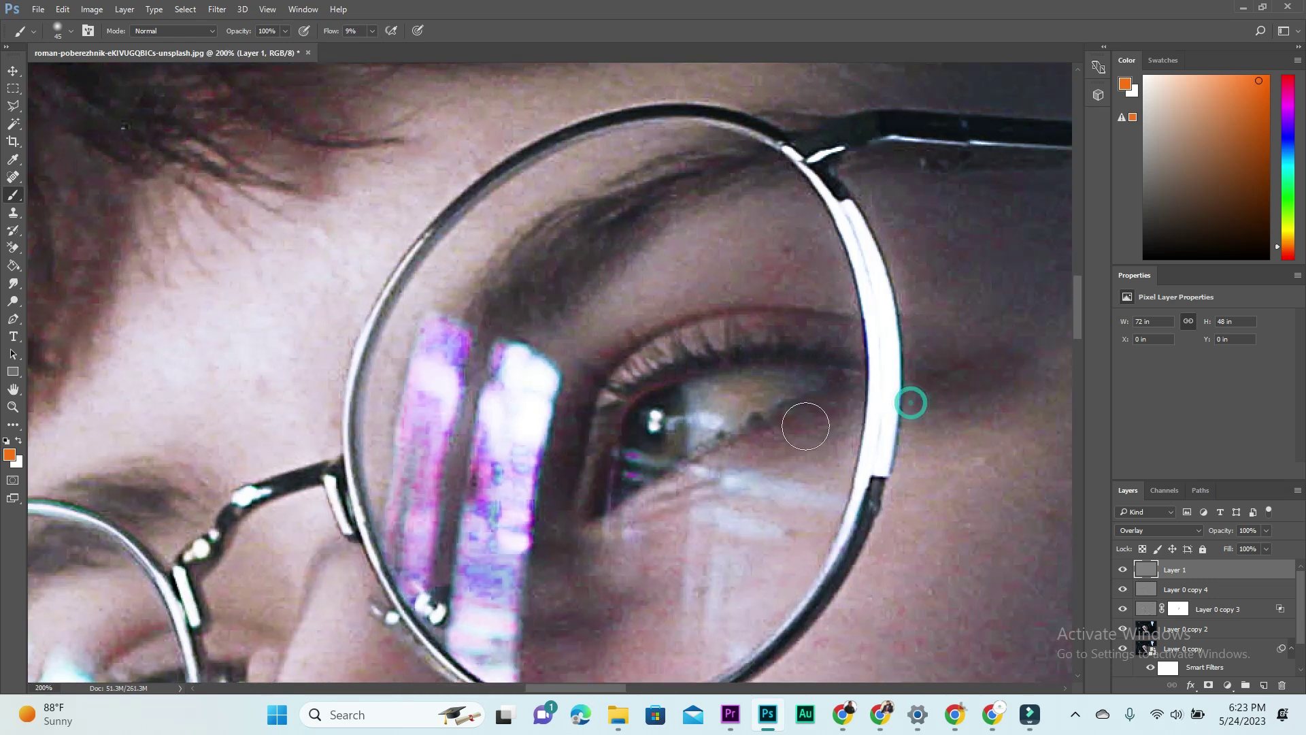
{"action": "key", "text": "bracketleft"}
{"action": "key", "text": "bracketleft"}
{"action": "left_click_drag", "start_coordinate": [707, 394], "coordinate": [727, 406]}
{"action": "mouse_move", "coordinate": [763, 391]}
{"action": "left_mouse_down"}
{"action": "mouse_move", "coordinate": [741, 403]}
{"action": "mouse_move", "coordinate": [782, 391]}
{"action": "mouse_move", "coordinate": [717, 414]}
{"action": "left_mouse_up"}
{"action": "left_click", "coordinate": [741, 395]}
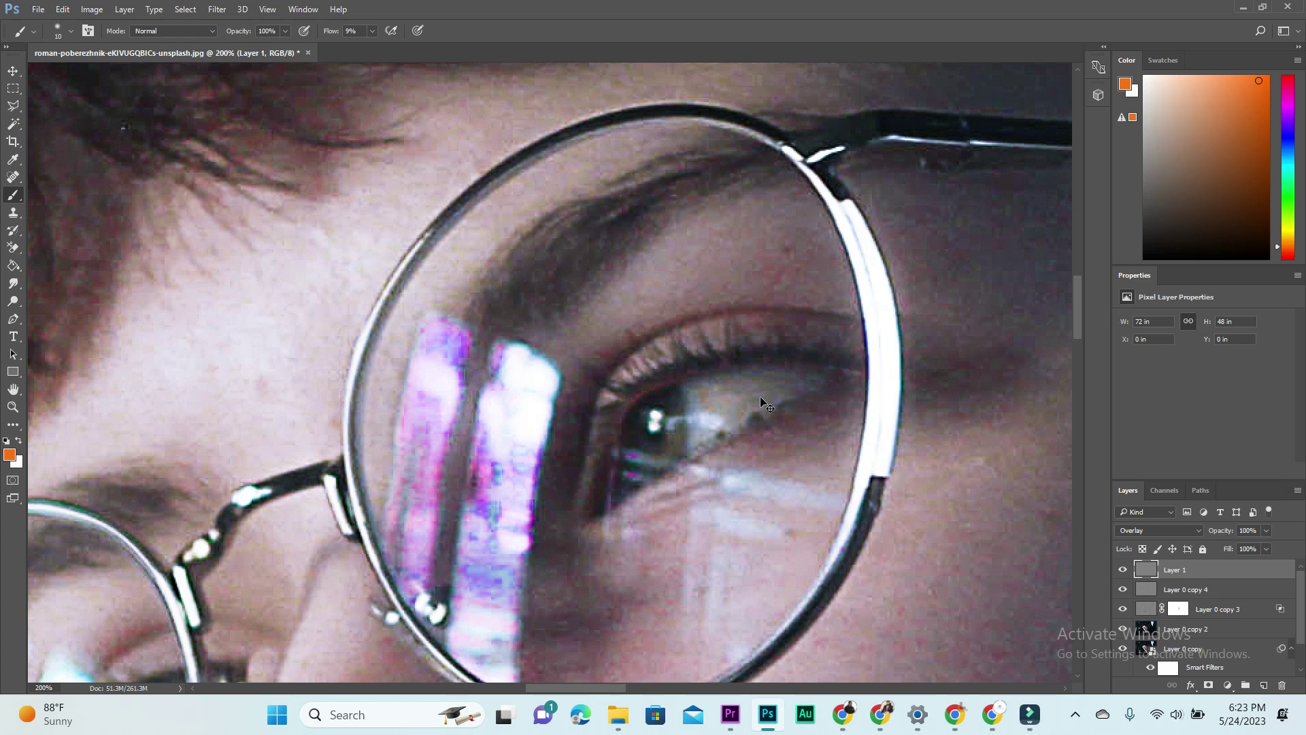
{"action": "key", "text": "bracketright"}
{"action": "key", "text": "bracketright"}
{"action": "key", "text": "bracketright"}
{"action": "left_click_drag", "start_coordinate": [1267, 532], "coordinate": [1217, 546]}
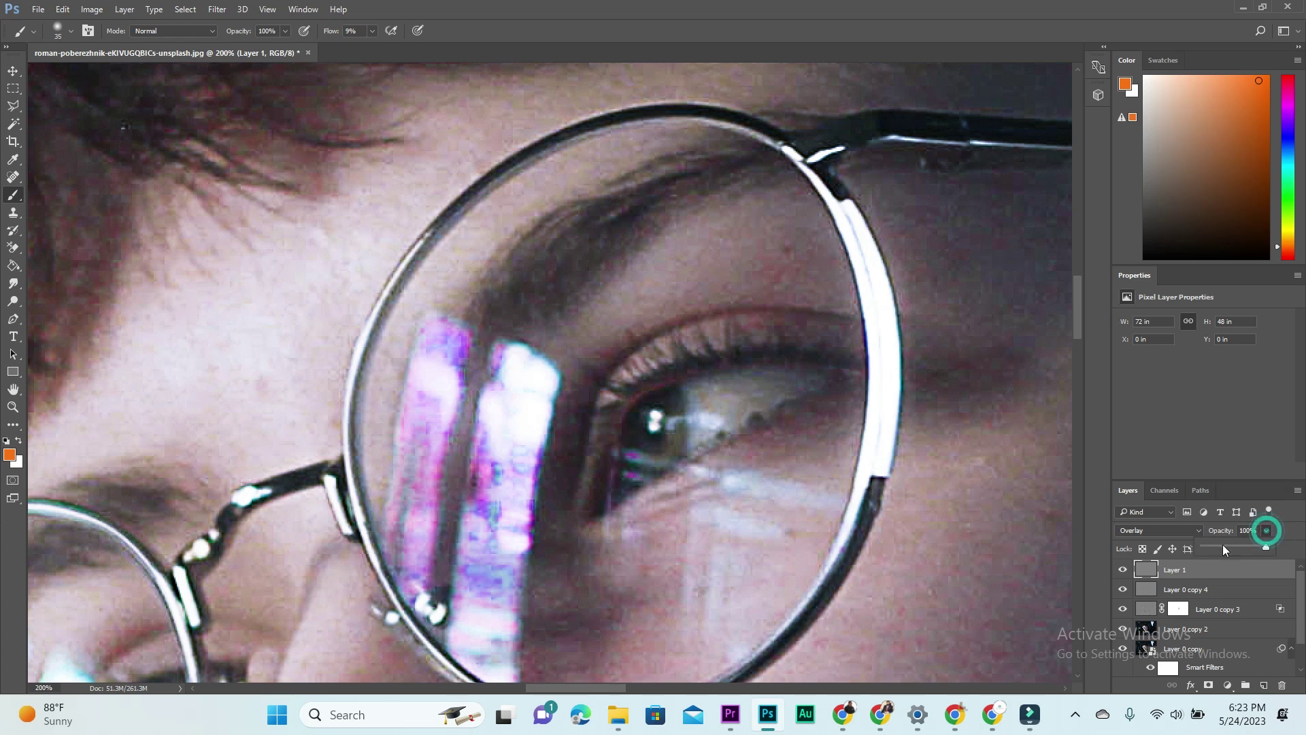
Step: Lighten the iris with two more strokes, then pan across the nose, cheek and ear
{"action": "left_click_drag", "start_coordinate": [717, 406], "coordinate": [768, 393]}
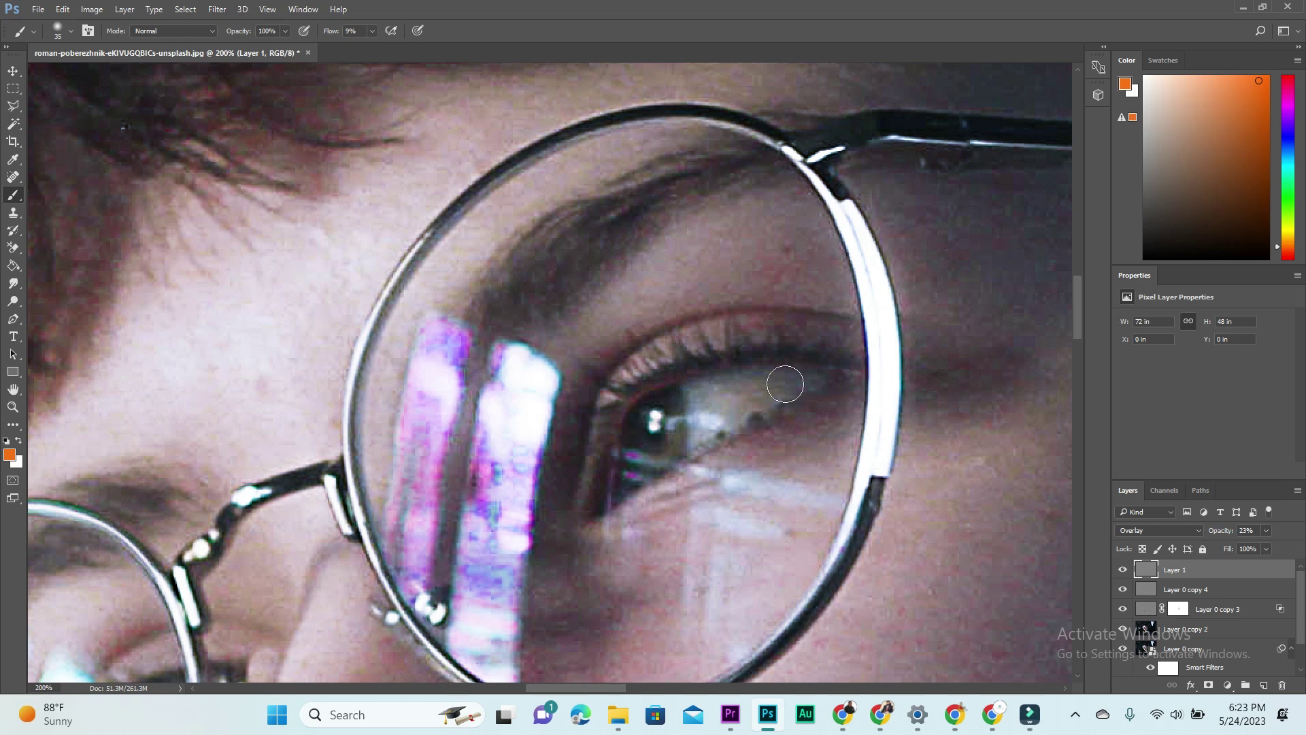
{"action": "mouse_move", "coordinate": [769, 393]}
{"action": "left_mouse_down"}
{"action": "mouse_move", "coordinate": [702, 426]}
{"action": "mouse_move", "coordinate": [747, 387]}
{"action": "left_mouse_up"}
{"action": "scroll", "coordinate": [746, 386], "scroll_direction": "down", "scroll_amount": 3}
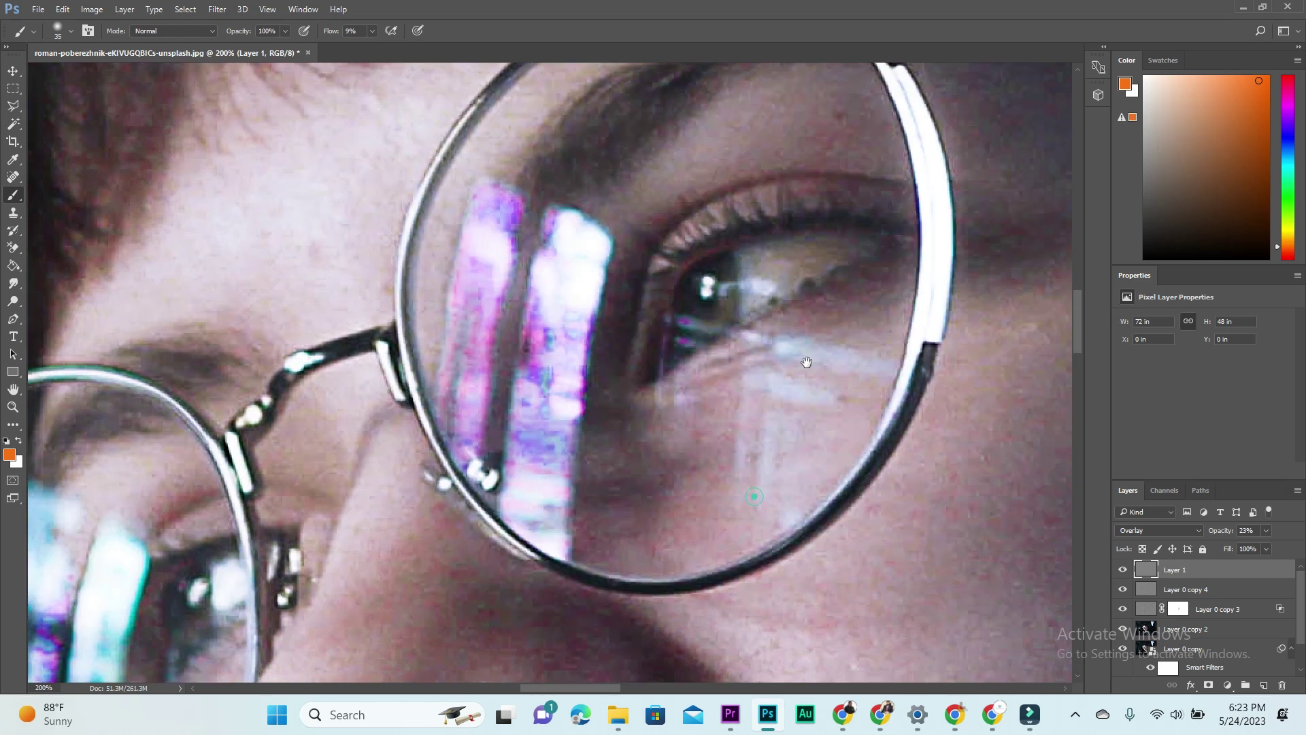
{"action": "mouse_move", "coordinate": [433, 669]}
{"action": "left_mouse_down"}
{"action": "mouse_move", "coordinate": [548, 479]}
{"action": "mouse_move", "coordinate": [708, 336]}
{"action": "left_mouse_up"}
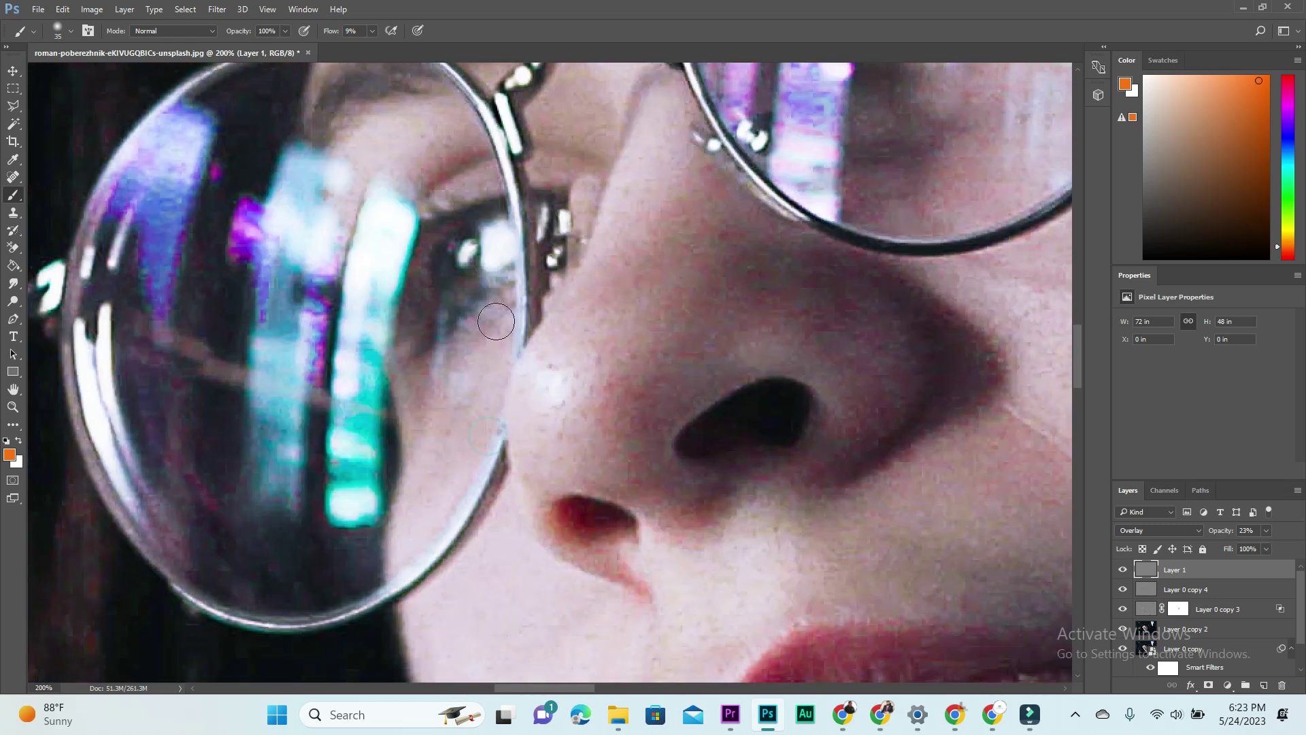
{"action": "left_click_drag", "start_coordinate": [860, 388], "coordinate": [350, 256]}
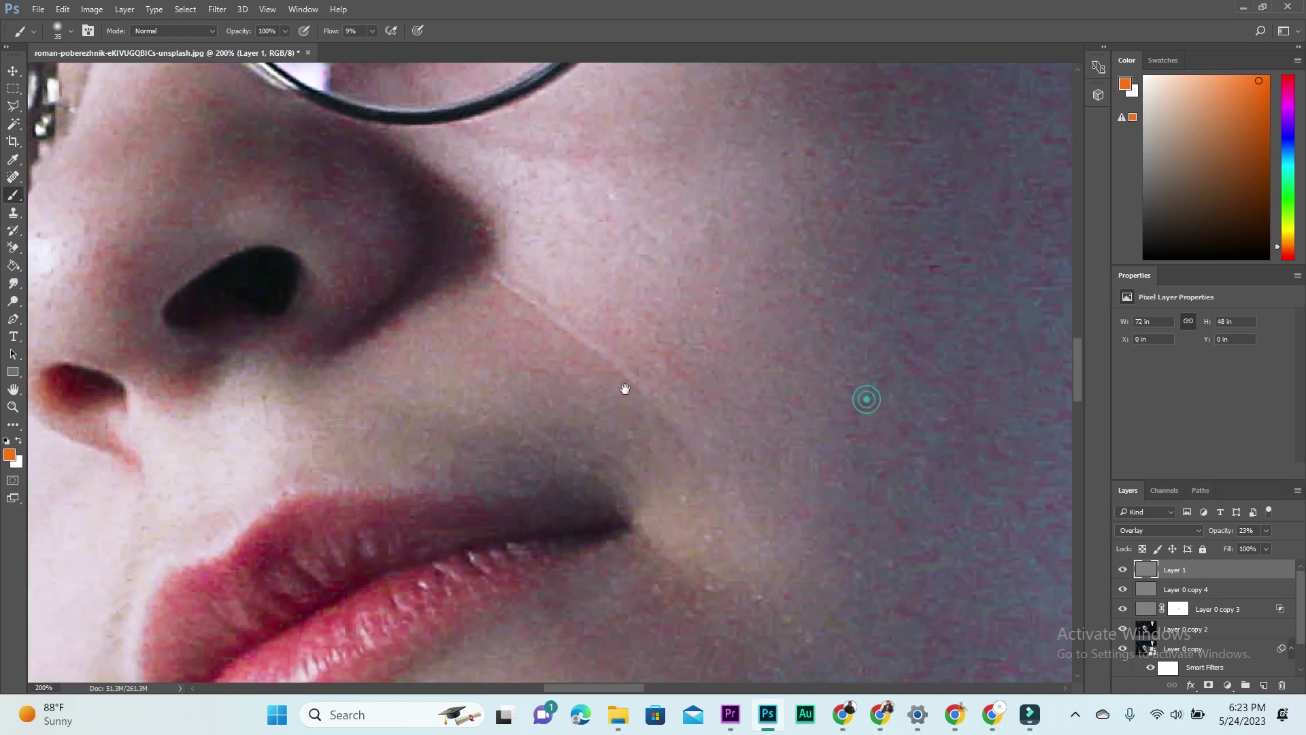
{"action": "mouse_move", "coordinate": [1002, 575]}
{"action": "left_mouse_down"}
{"action": "mouse_move", "coordinate": [587, 361]}
{"action": "mouse_move", "coordinate": [302, 426]}
{"action": "left_mouse_up"}
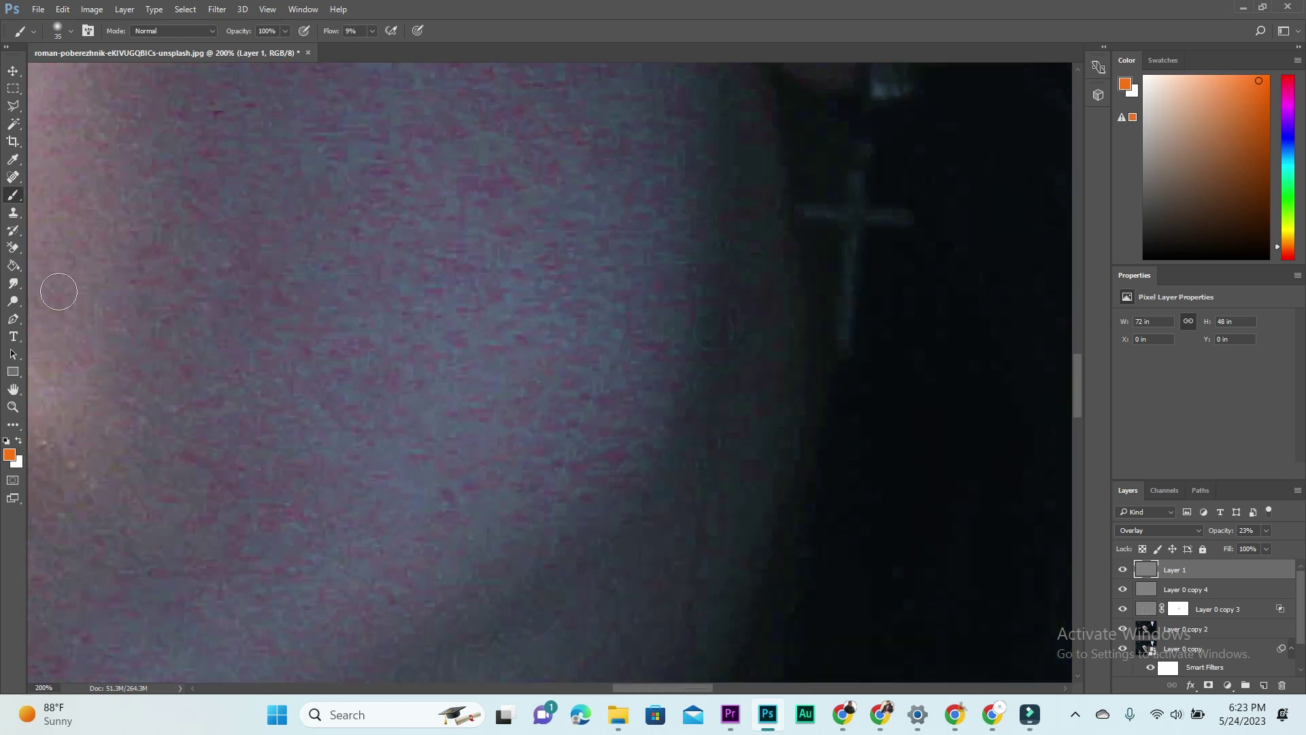
{"action": "left_click", "coordinate": [15, 390]}
{"action": "left_click", "coordinate": [12, 408]}
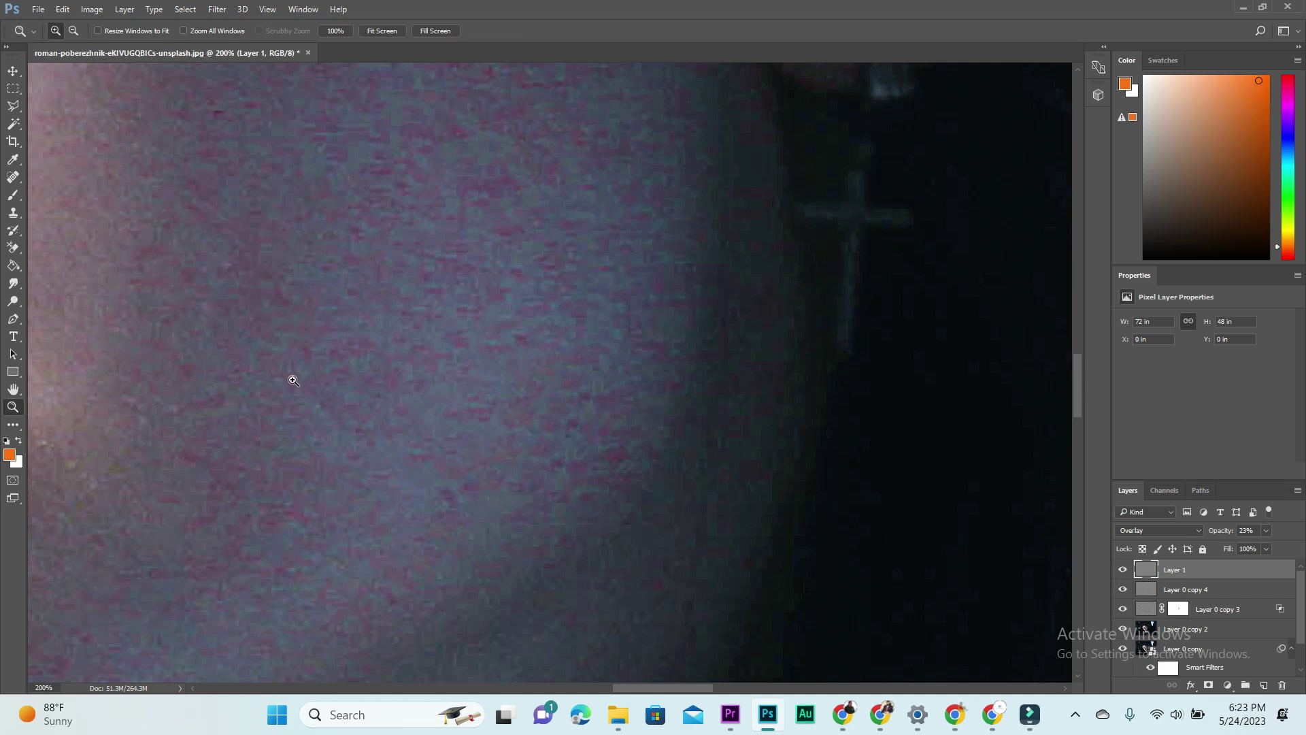
Step: Zoom out stepwise from 100% down to 16.7% with the Zoom tool
{"action": "right_click", "coordinate": [314, 325]}
{"action": "left_click", "coordinate": [386, 431]}
{"action": "right_click", "coordinate": [446, 327]}
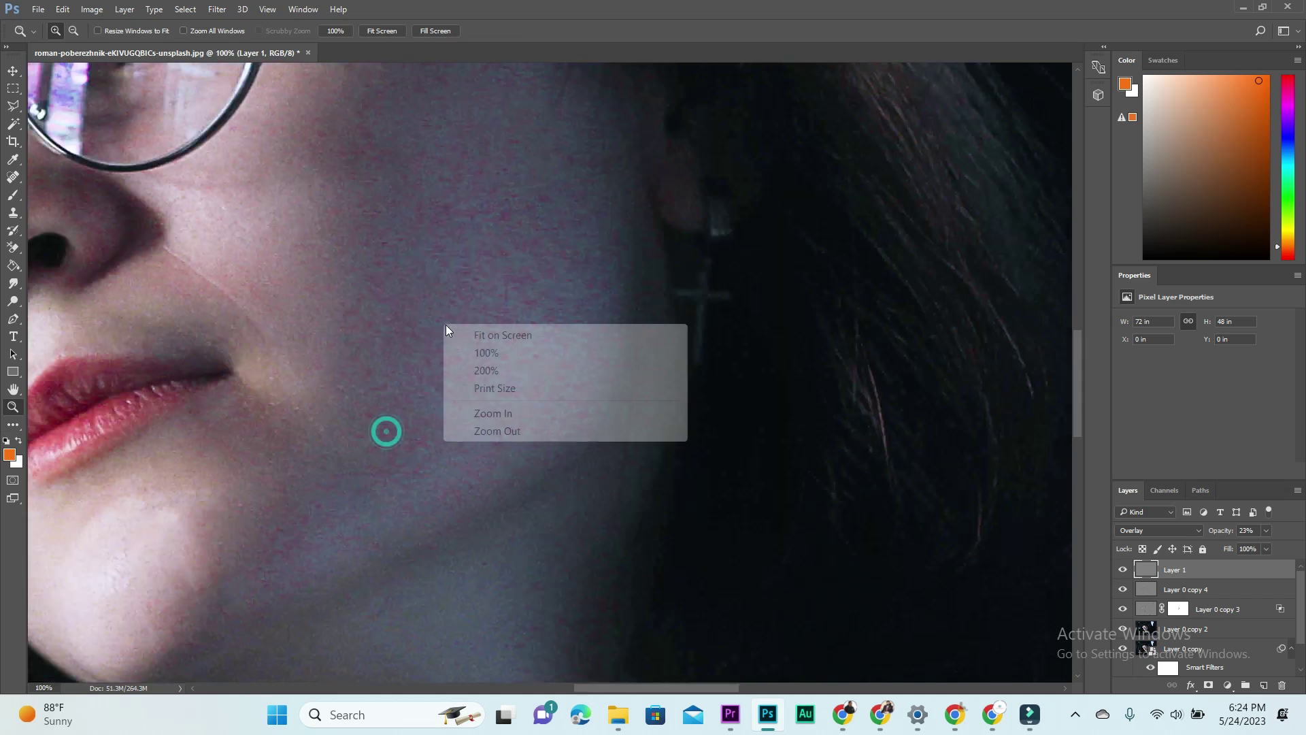
{"action": "left_click", "coordinate": [501, 431]}
{"action": "right_click", "coordinate": [371, 285]}
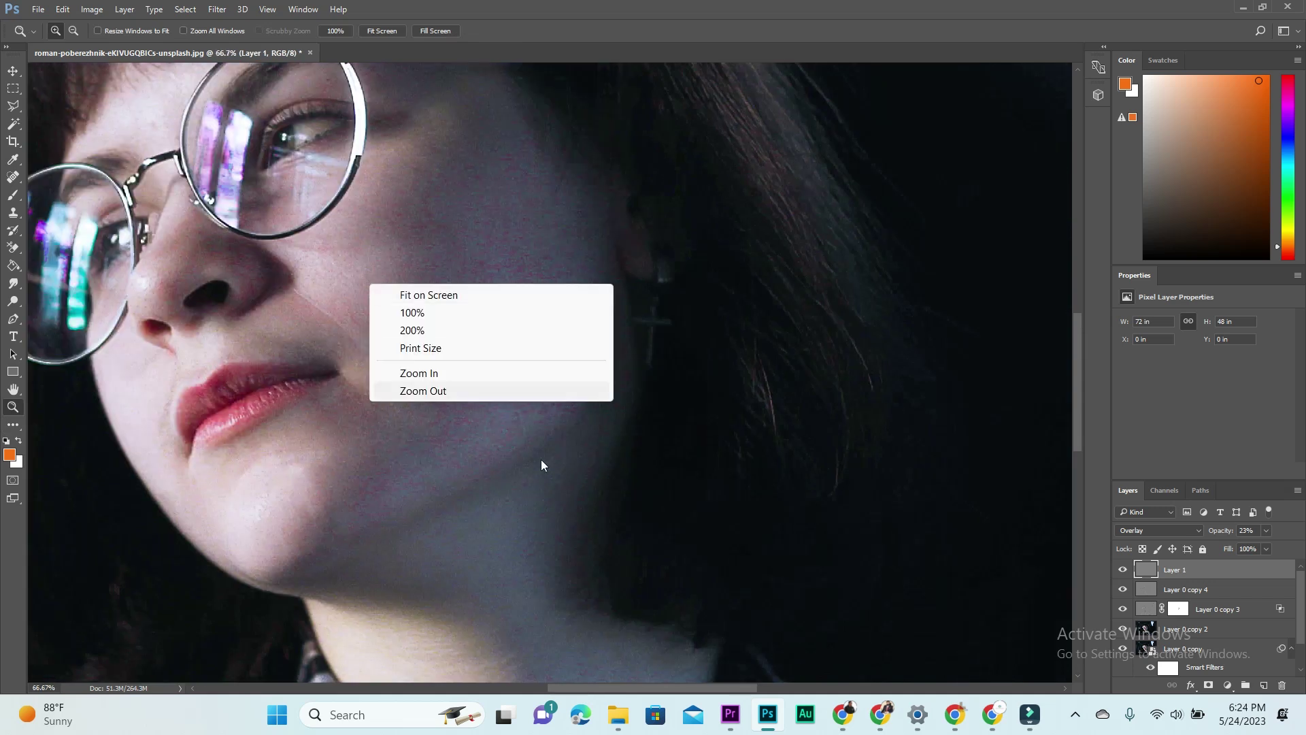
{"action": "left_click", "coordinate": [423, 390]}
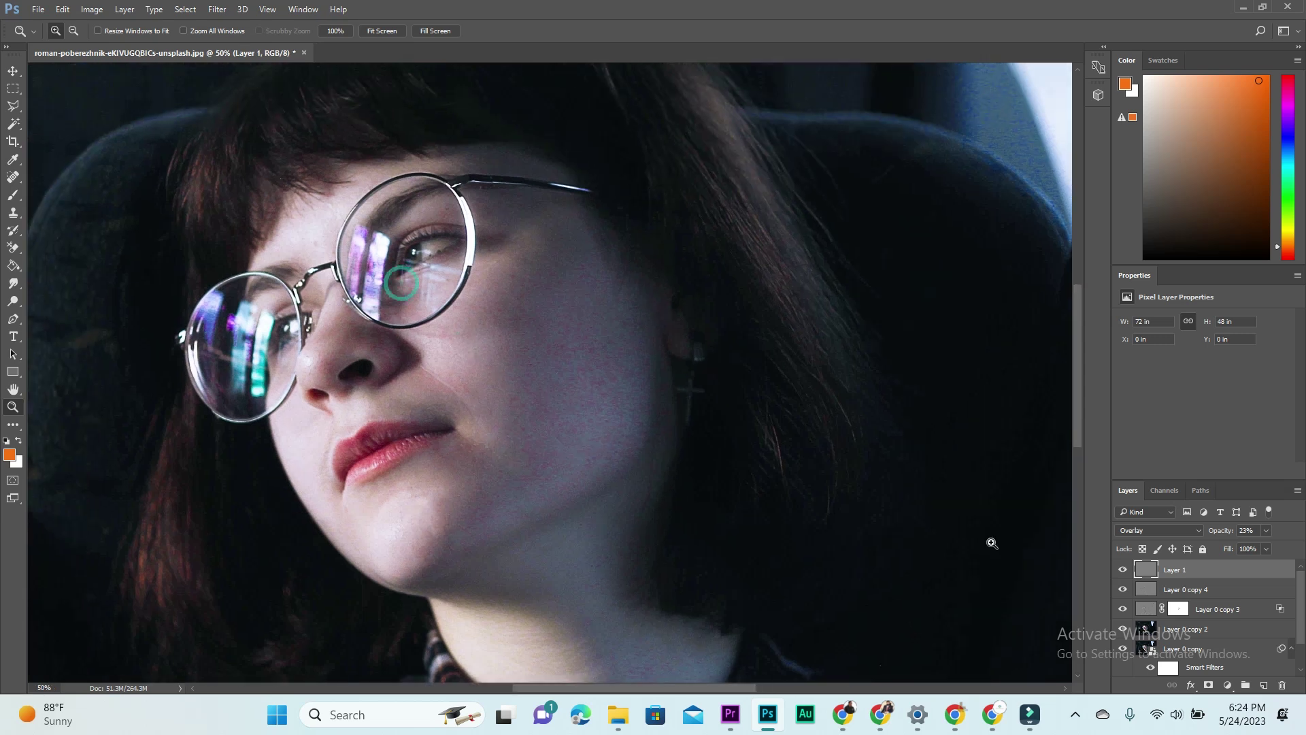
{"action": "right_click", "coordinate": [735, 350]}
{"action": "left_click", "coordinate": [794, 455]}
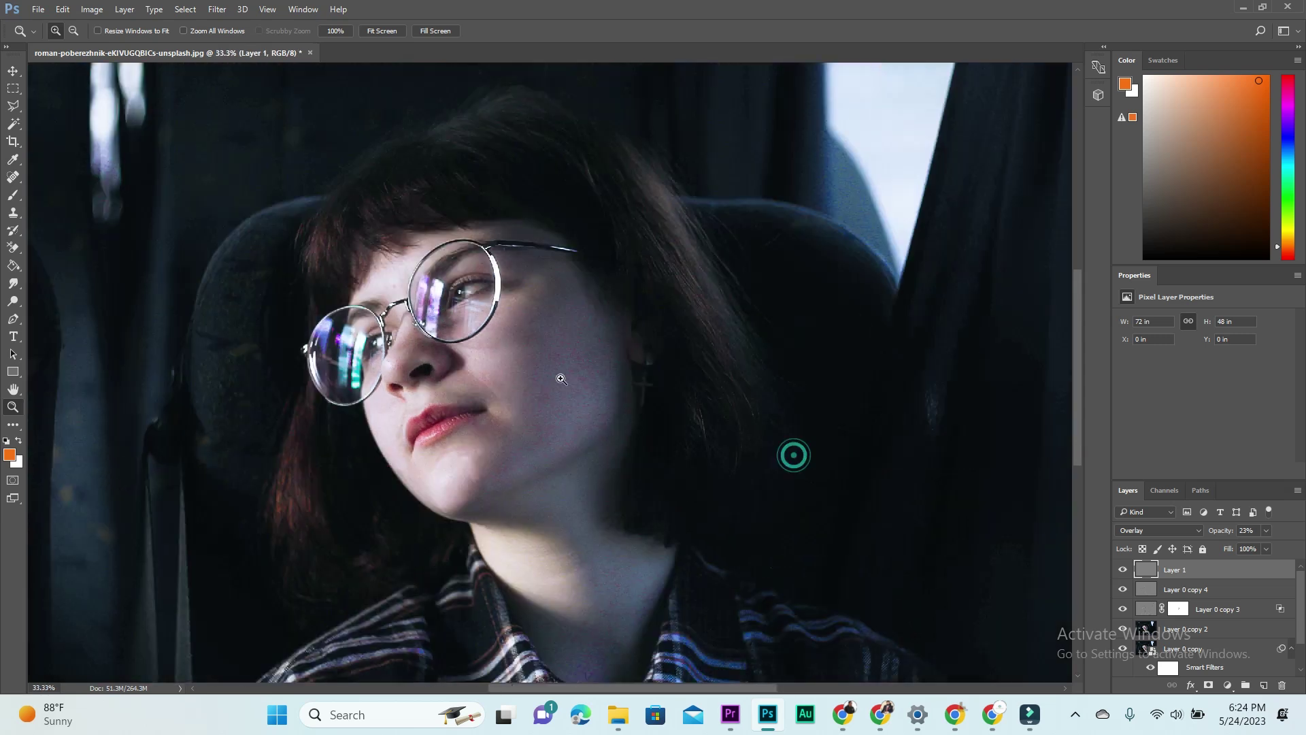
{"action": "right_click", "coordinate": [559, 367]}
{"action": "left_click", "coordinate": [624, 471]}
{"action": "right_click", "coordinate": [610, 362]}
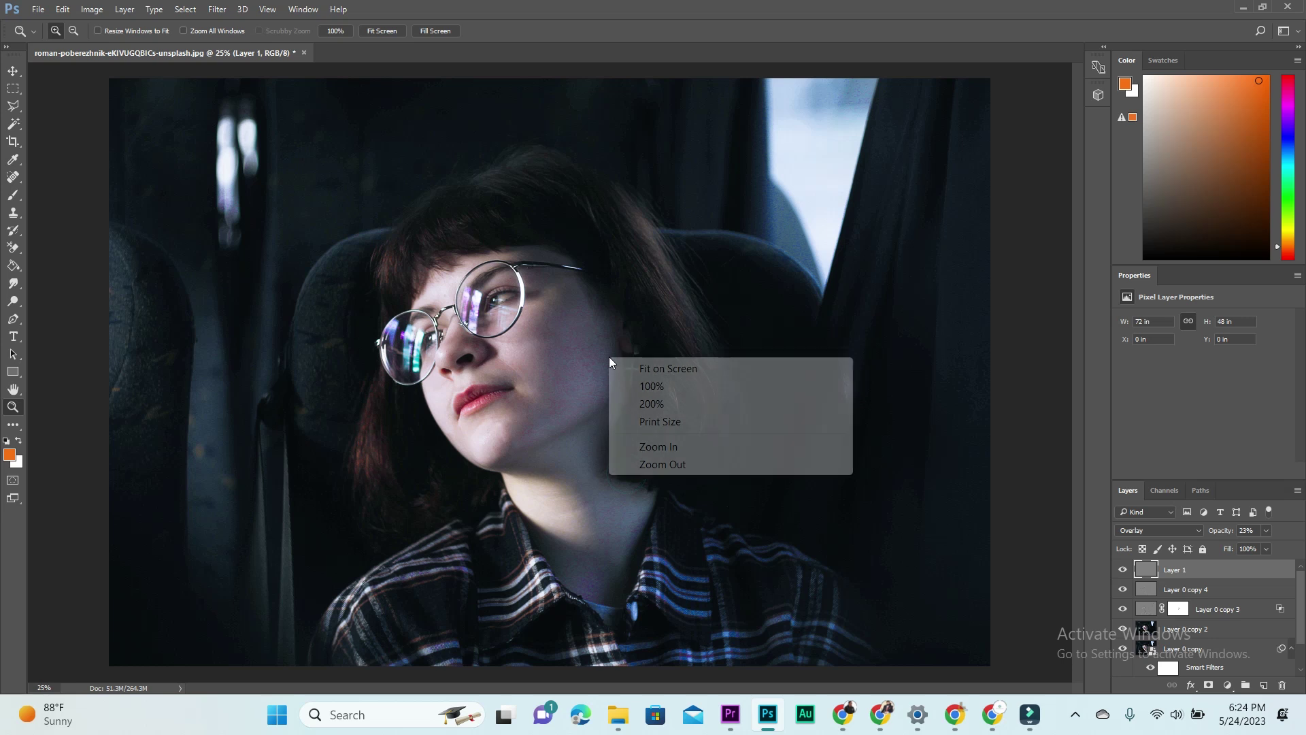
{"action": "left_click", "coordinate": [678, 464]}
Step: Zoom back in to 33.3% to frame the whole retouched portrait
{"action": "right_click", "coordinate": [590, 358]}
{"action": "left_click", "coordinate": [655, 441]}
{"action": "right_click", "coordinate": [526, 320]}
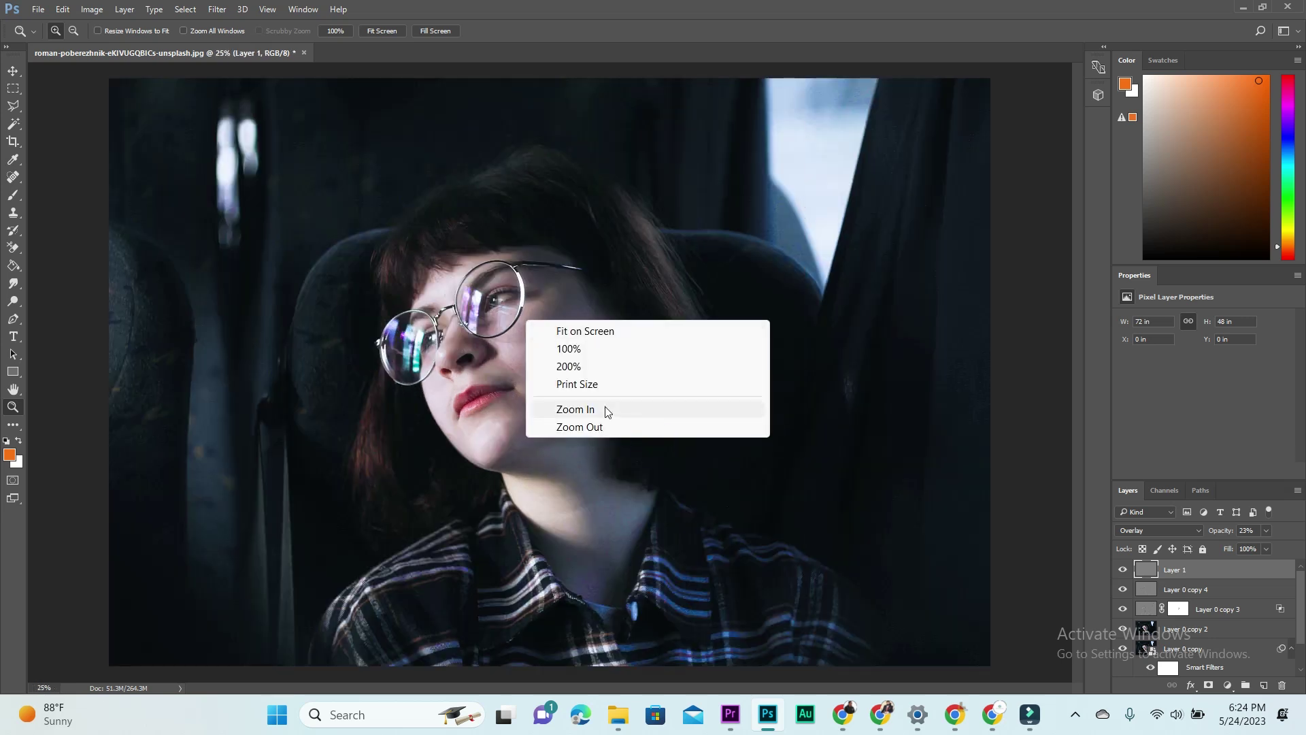
{"action": "left_click", "coordinate": [605, 412]}
Step: Group the layers from Layer 1 through Layer 0 copy into Group 1
{"action": "scroll", "coordinate": [1227, 618], "scroll_direction": "down", "scroll_amount": 1}
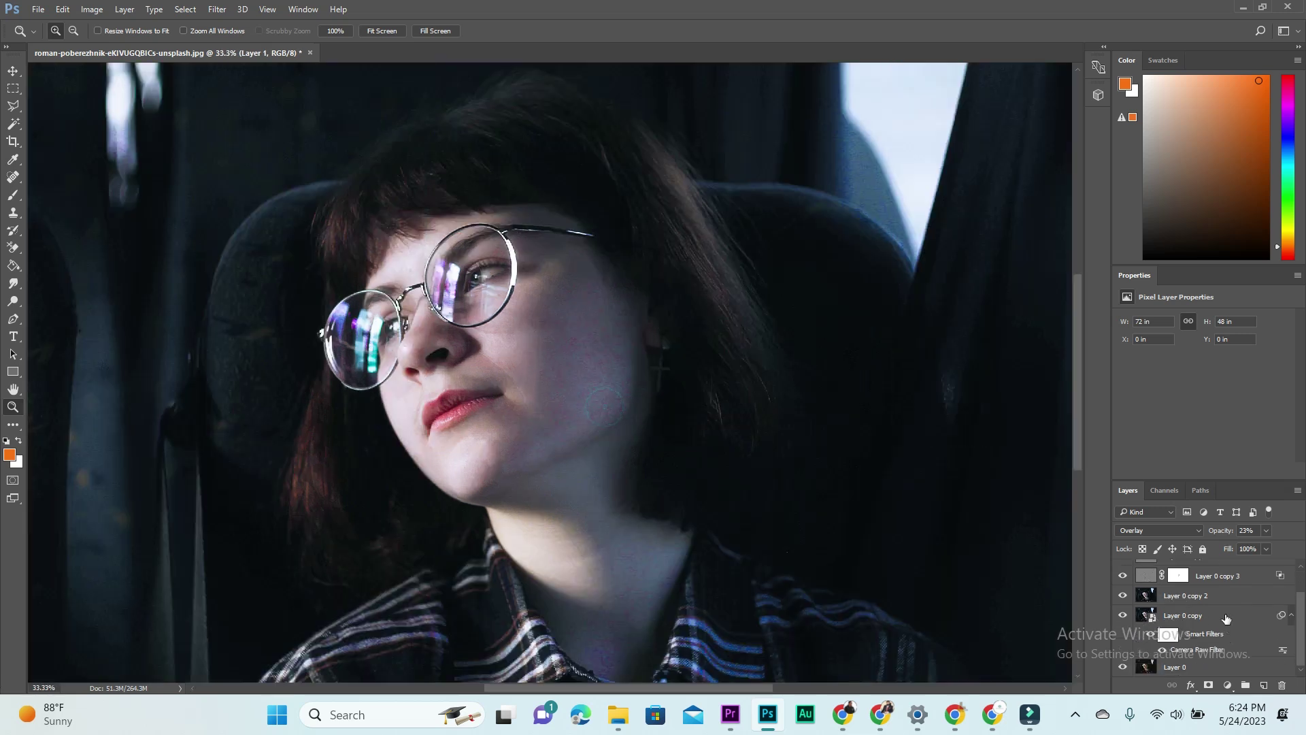
{"action": "left_click", "coordinate": [1226, 617]}
{"action": "scroll", "coordinate": [1224, 615], "scroll_direction": "up", "scroll_amount": 1}
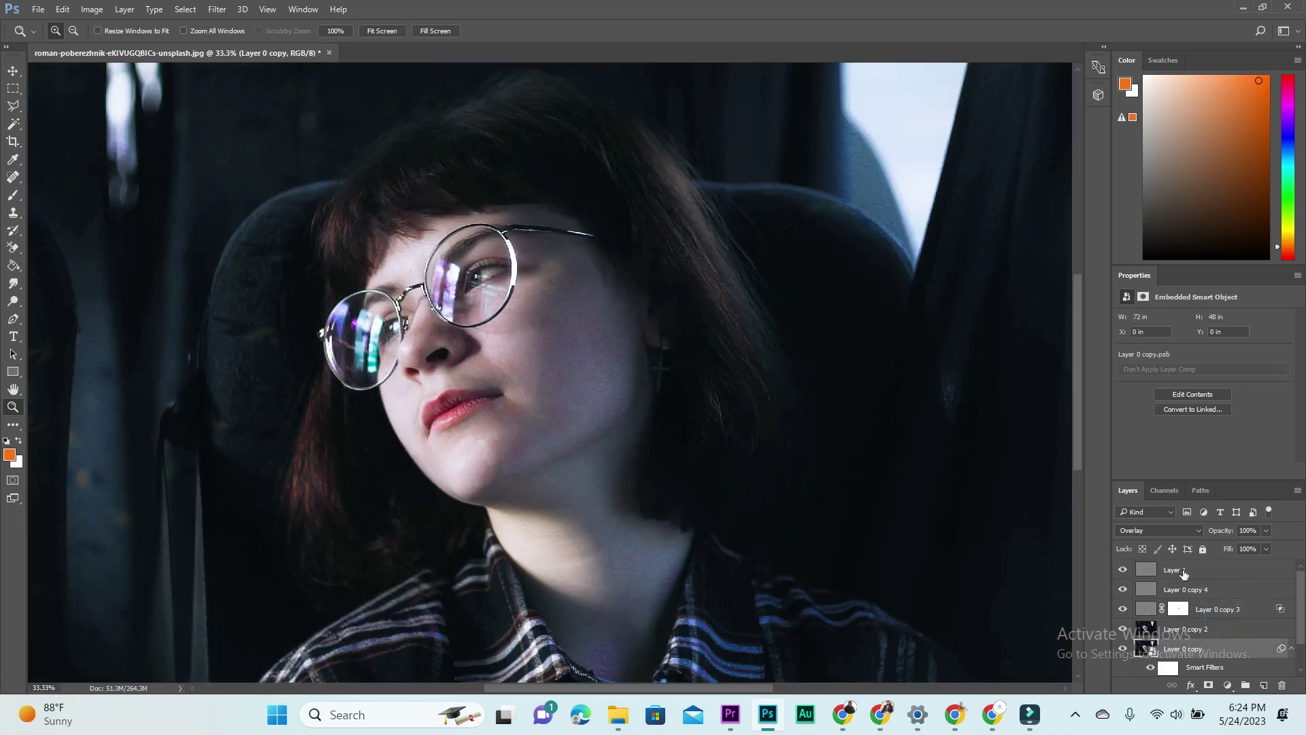
{"action": "left_click", "coordinate": [1183, 572], "text": "shift"}
{"action": "right_click", "coordinate": [1178, 573]}
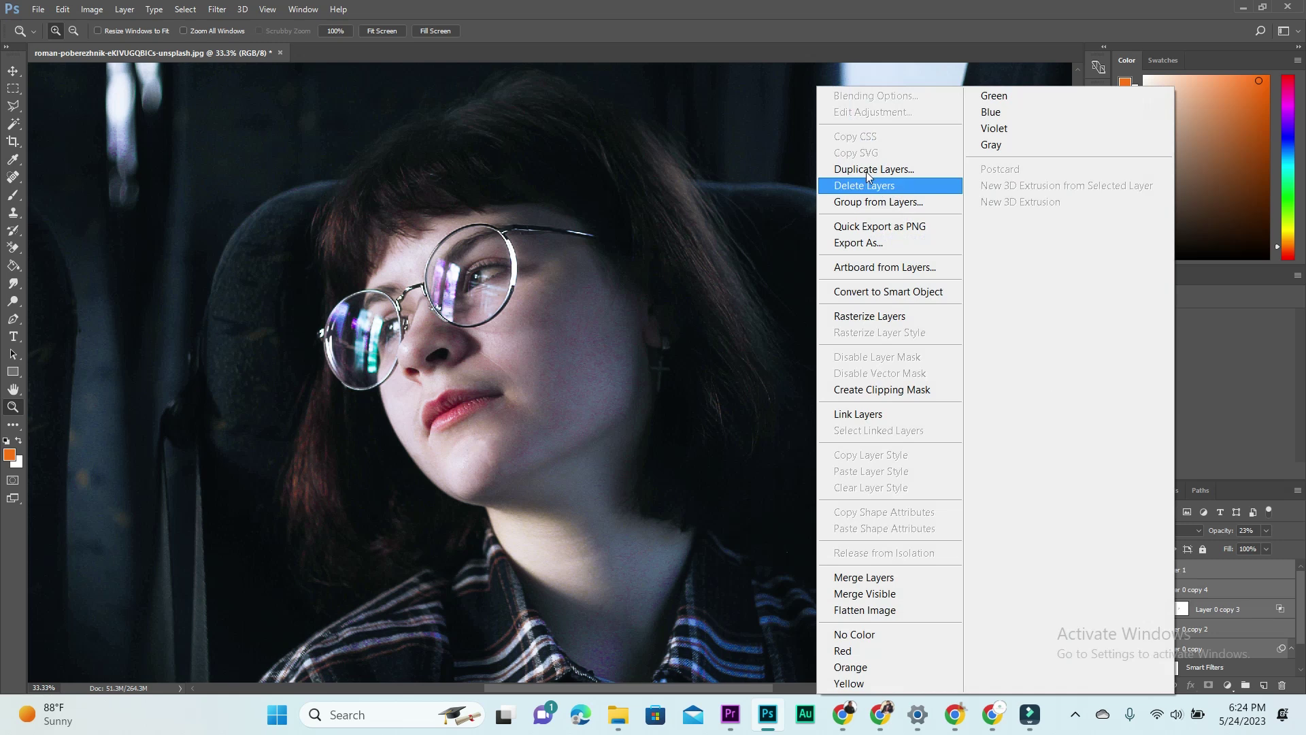
{"action": "left_click", "coordinate": [878, 202]}
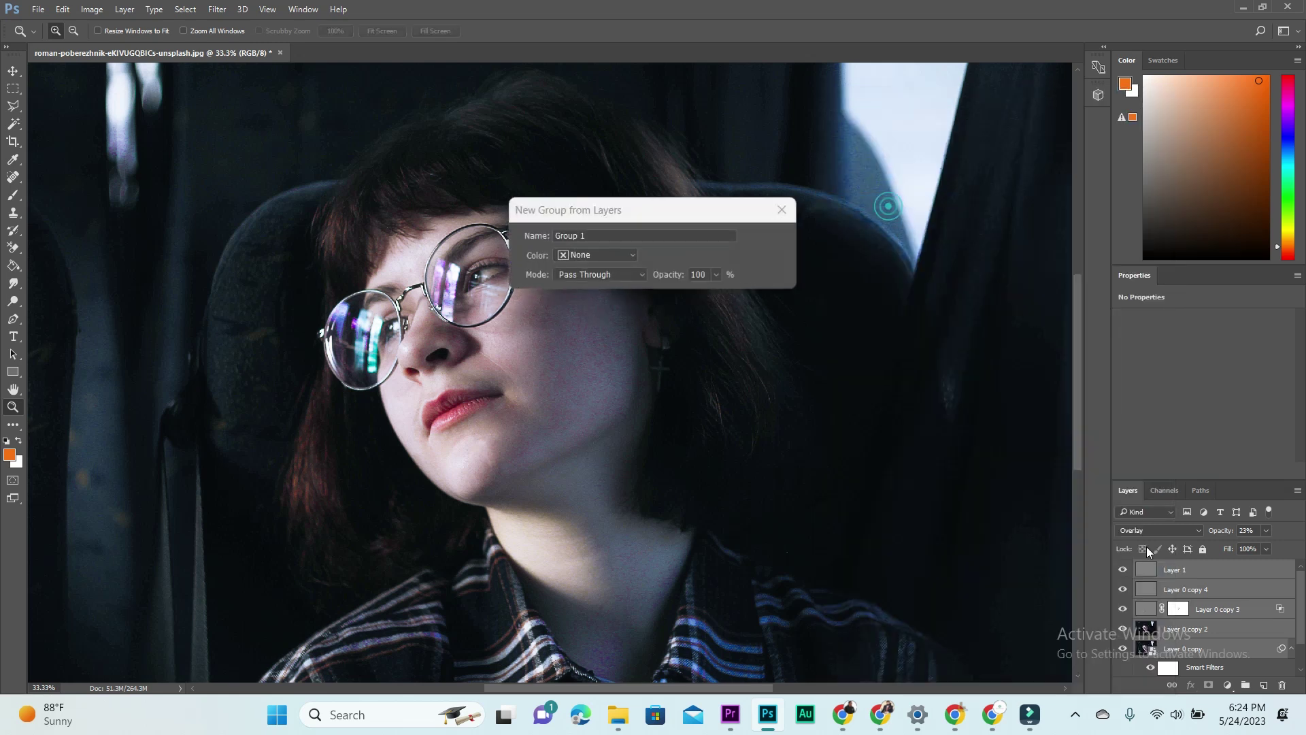
{"action": "left_click", "coordinate": [769, 239]}
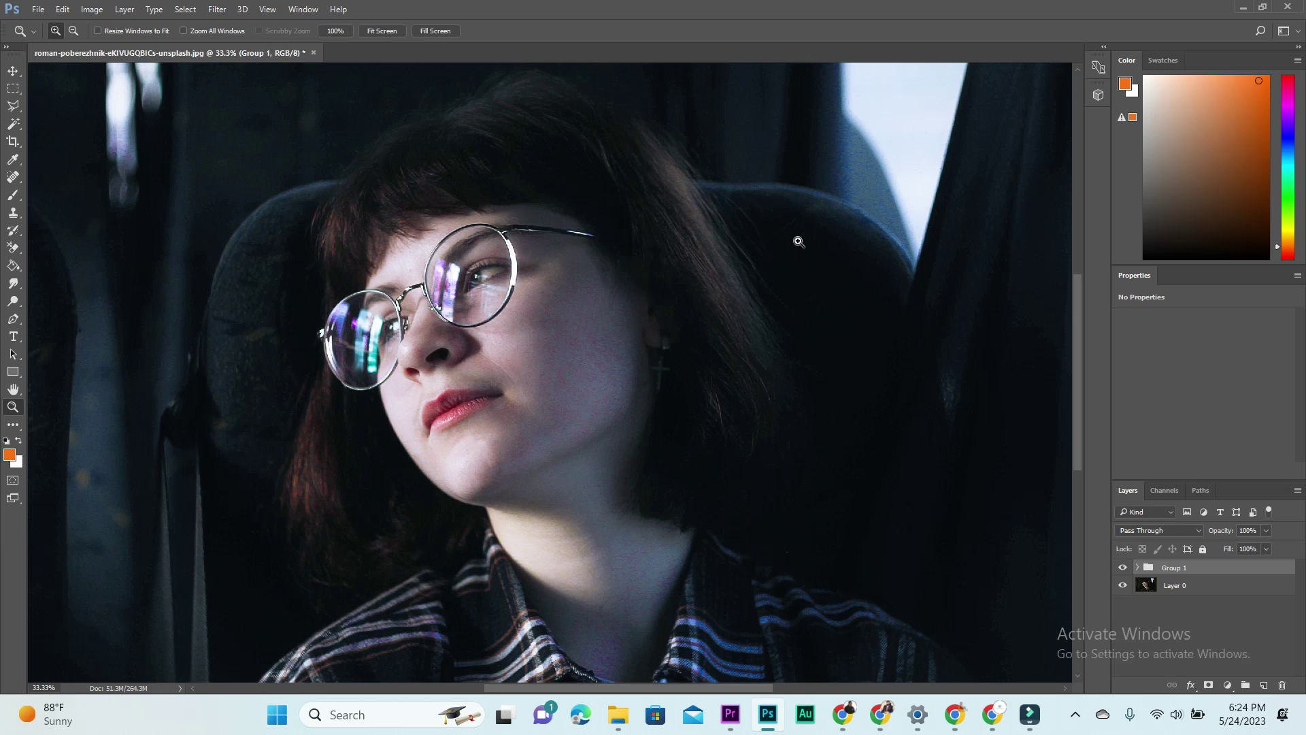
Step: Toggle Group 1's visibility off and on to compare before and after retouching
{"action": "left_click", "coordinate": [1123, 568]}
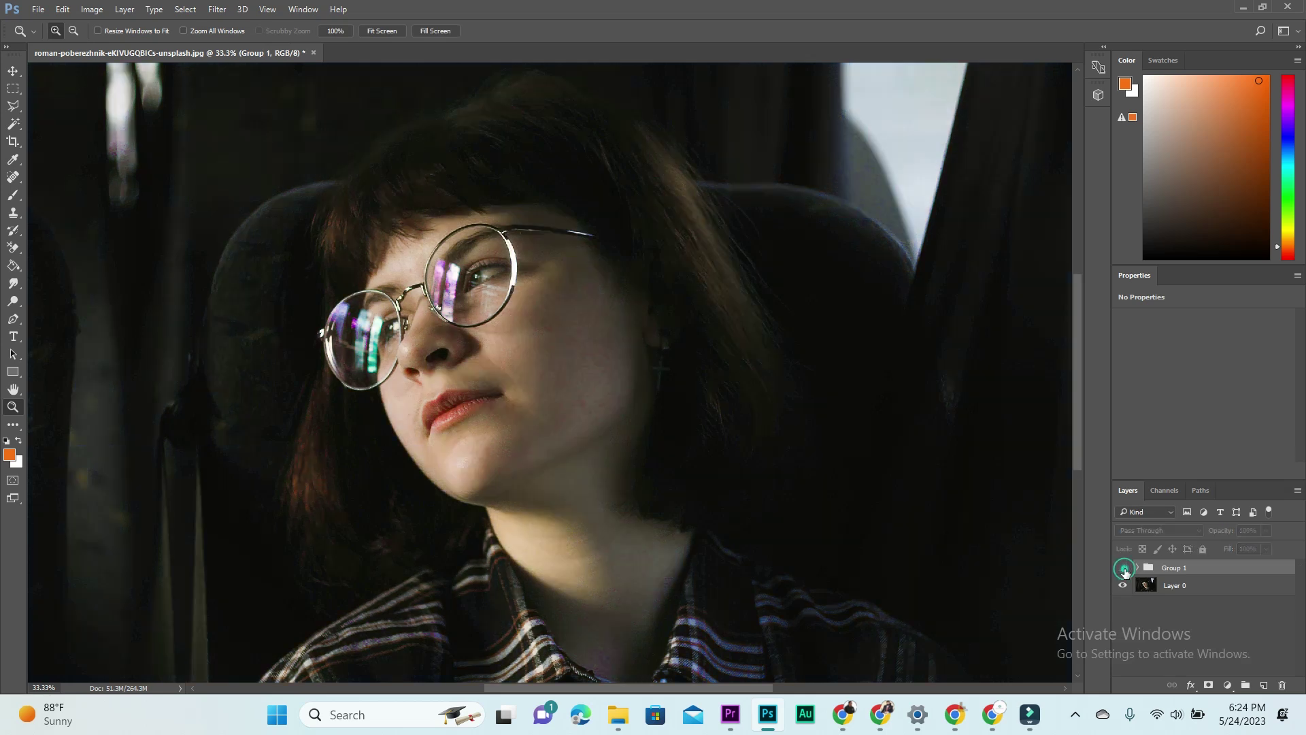
{"action": "left_click", "coordinate": [1124, 568]}
{"action": "left_click", "coordinate": [1124, 568]}
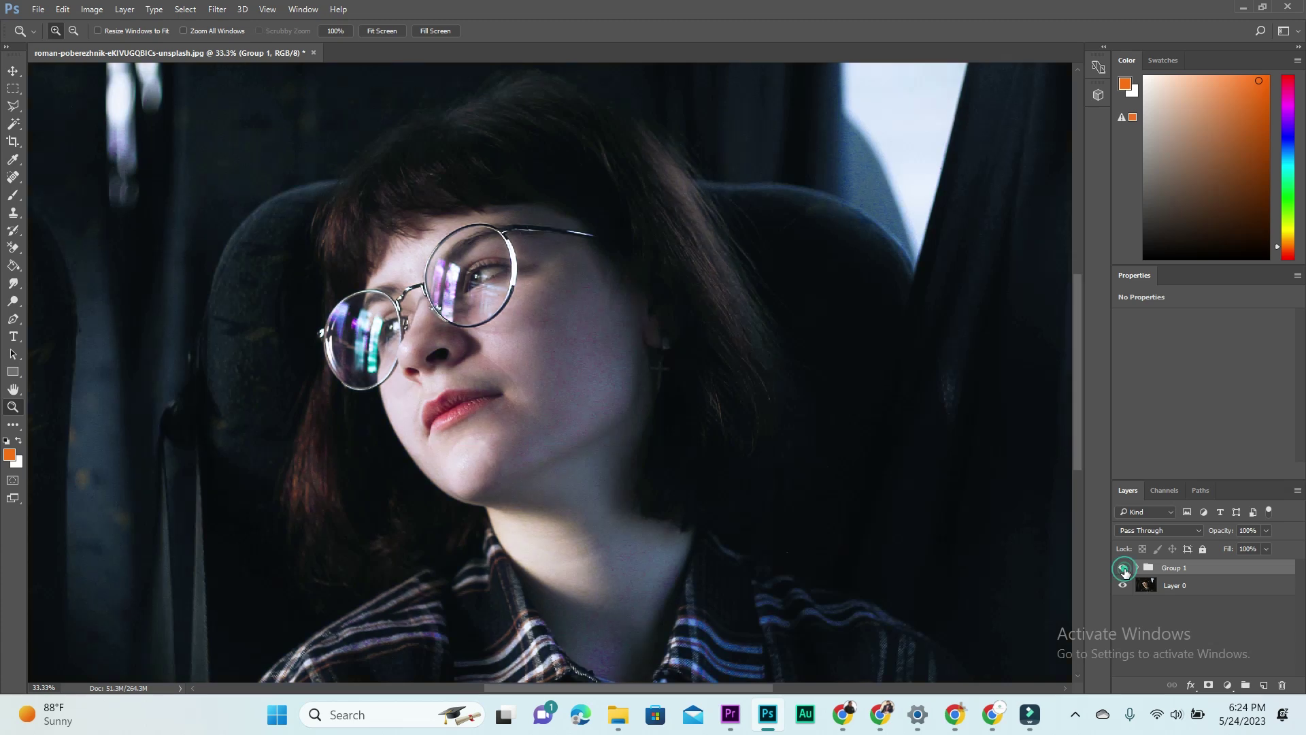